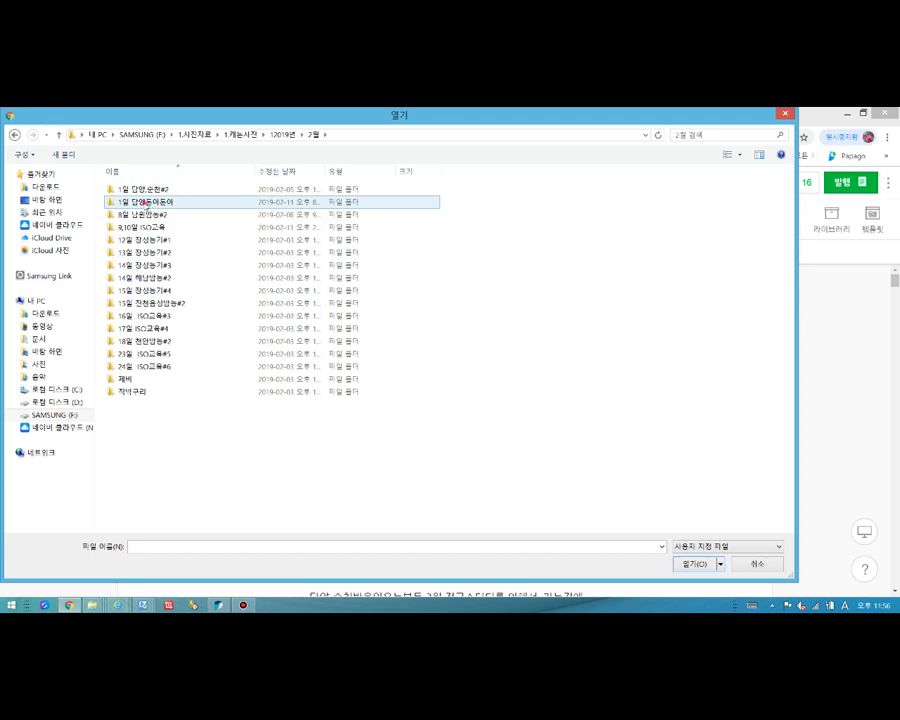
Add photo 20190201_175057 from the 오리 subfolder of 1일 담양돈아돈아 as the post title's background image
{"action": "double_click", "coordinate": [147, 204]}
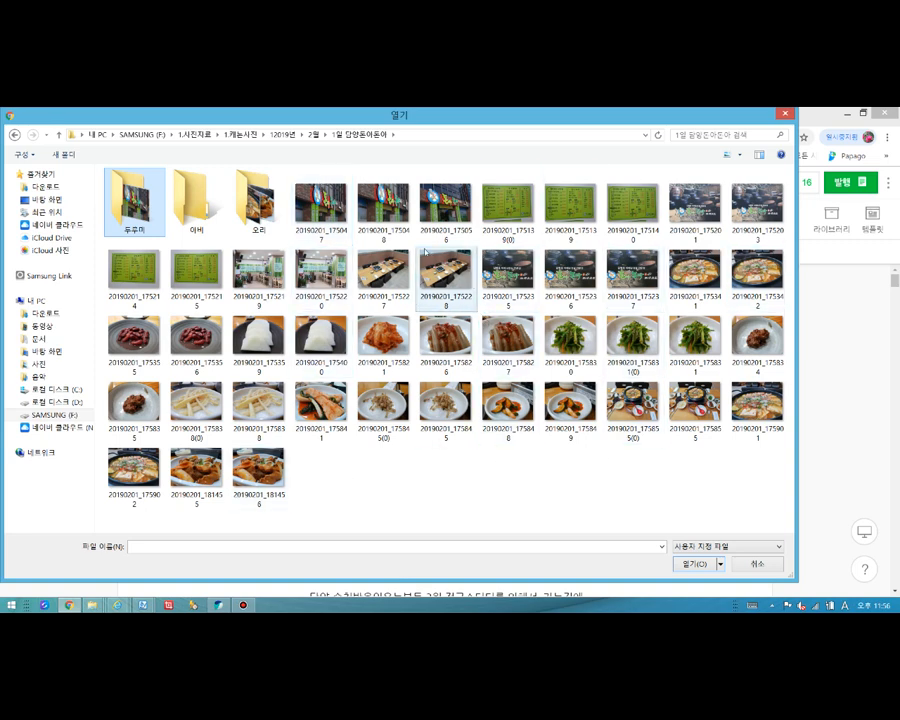
{"action": "left_click", "coordinate": [261, 200]}
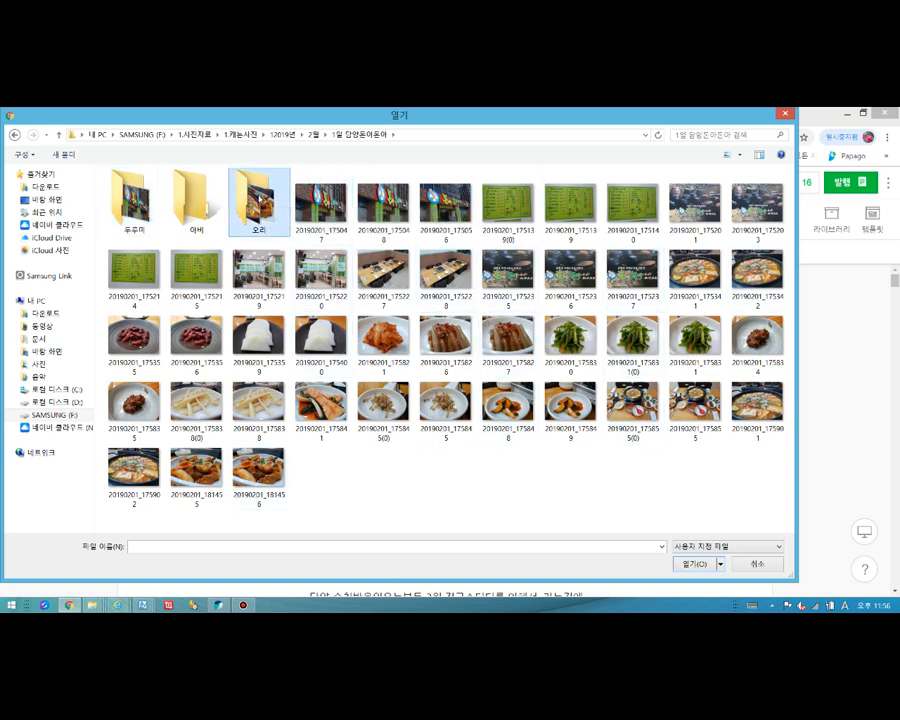
{"action": "double_click", "coordinate": [261, 200]}
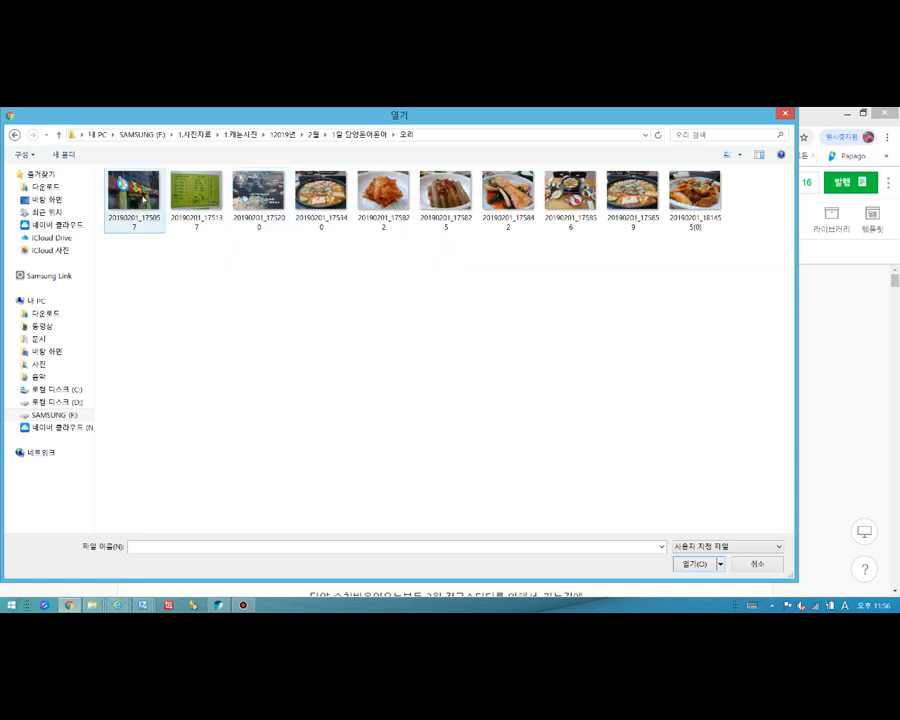
{"action": "left_click", "coordinate": [142, 197]}
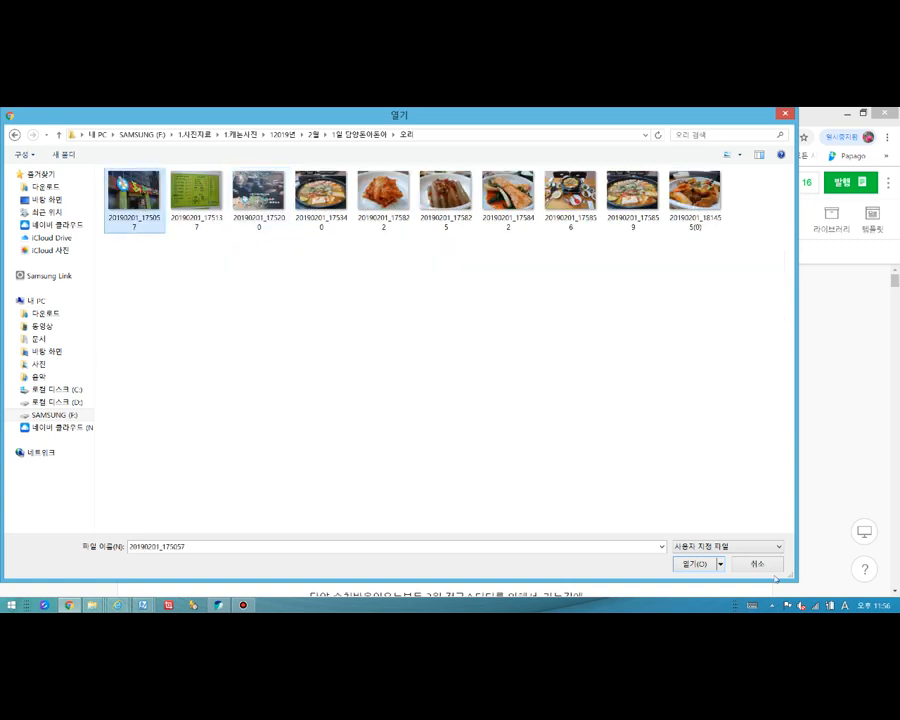
{"action": "left_click", "coordinate": [693, 564]}
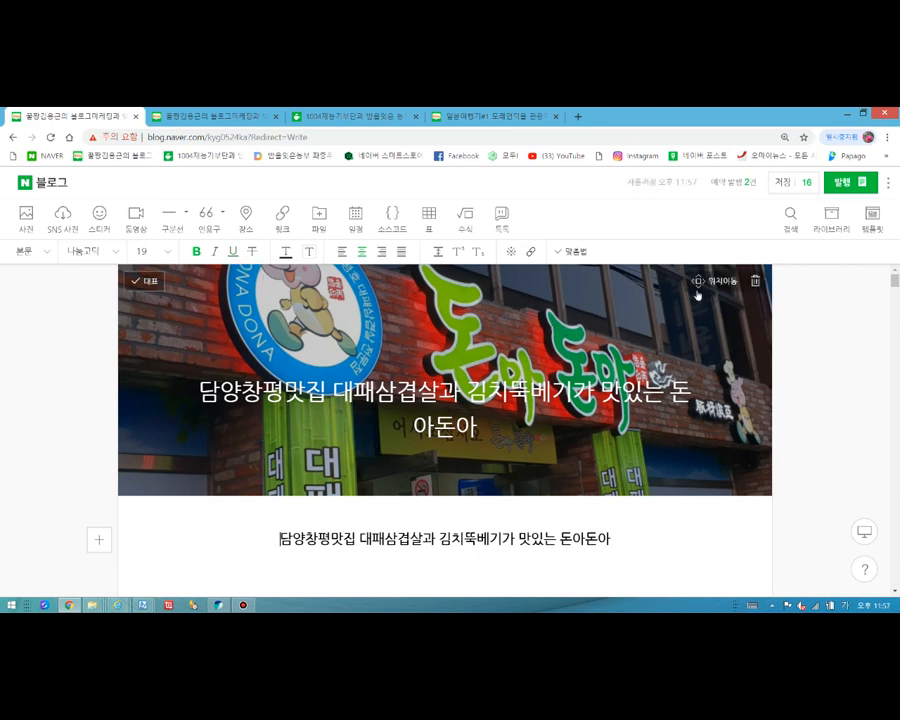
Reposition the title background image downward so the full pig logo and restaurant sign are in frame
{"action": "left_click", "coordinate": [720, 284]}
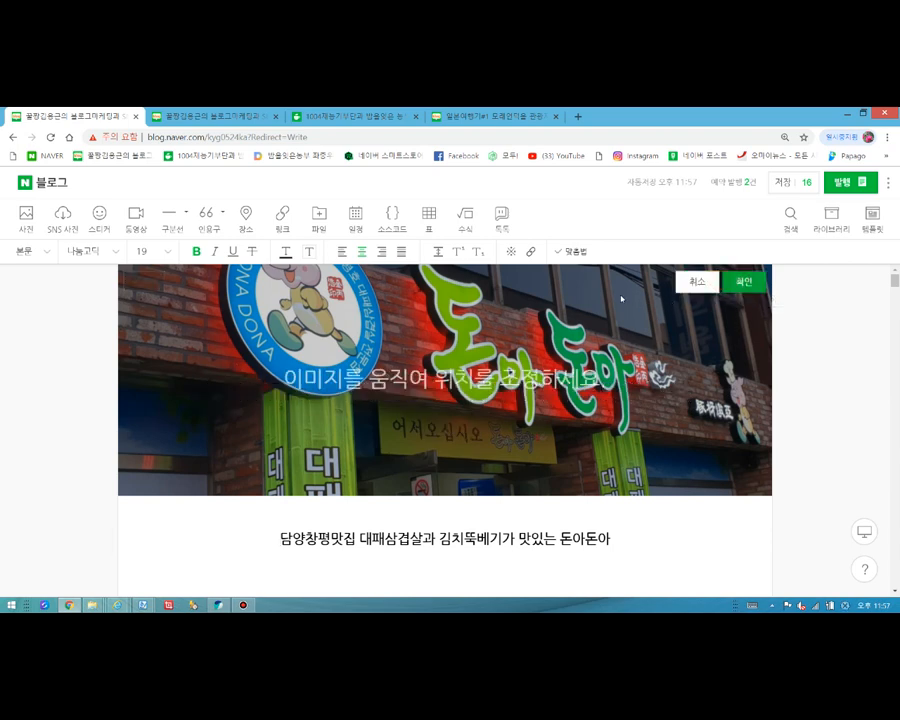
{"action": "left_click_drag", "start_coordinate": [628, 310], "coordinate": [634, 399]}
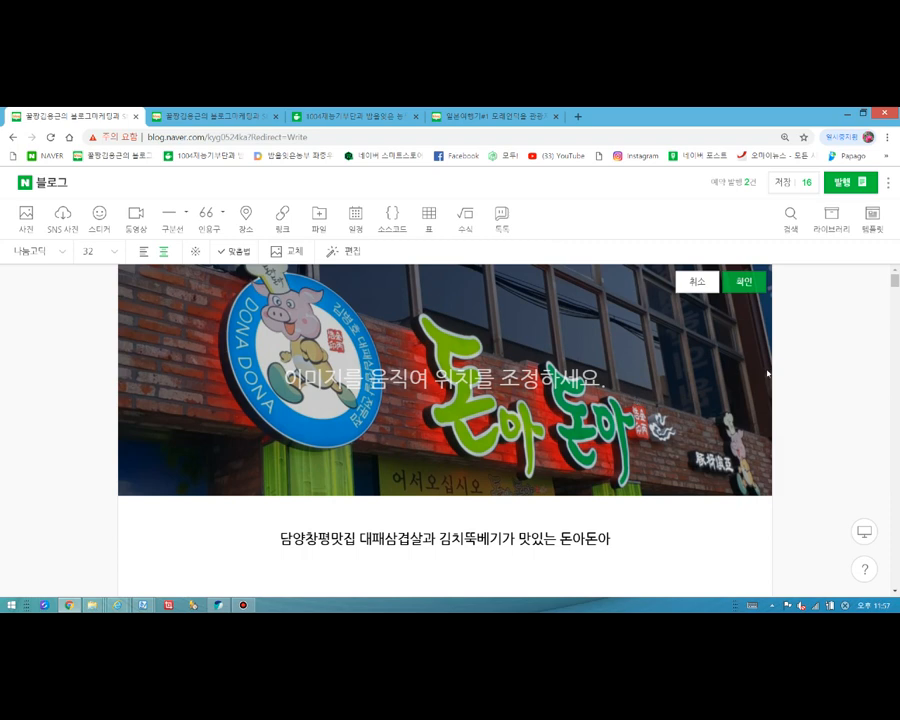
{"action": "left_click", "coordinate": [745, 283]}
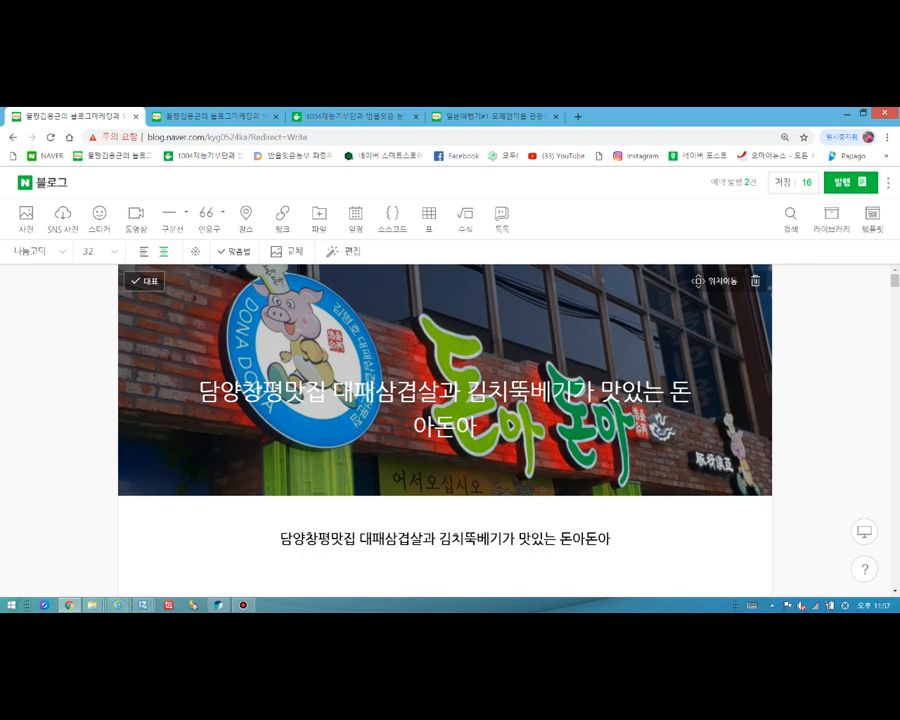
Review the whole post from the title through the body text and food photos, ending at the introductory paragraph
{"action": "scroll", "coordinate": [445, 430], "scroll_direction": "down", "scroll_amount": 2}
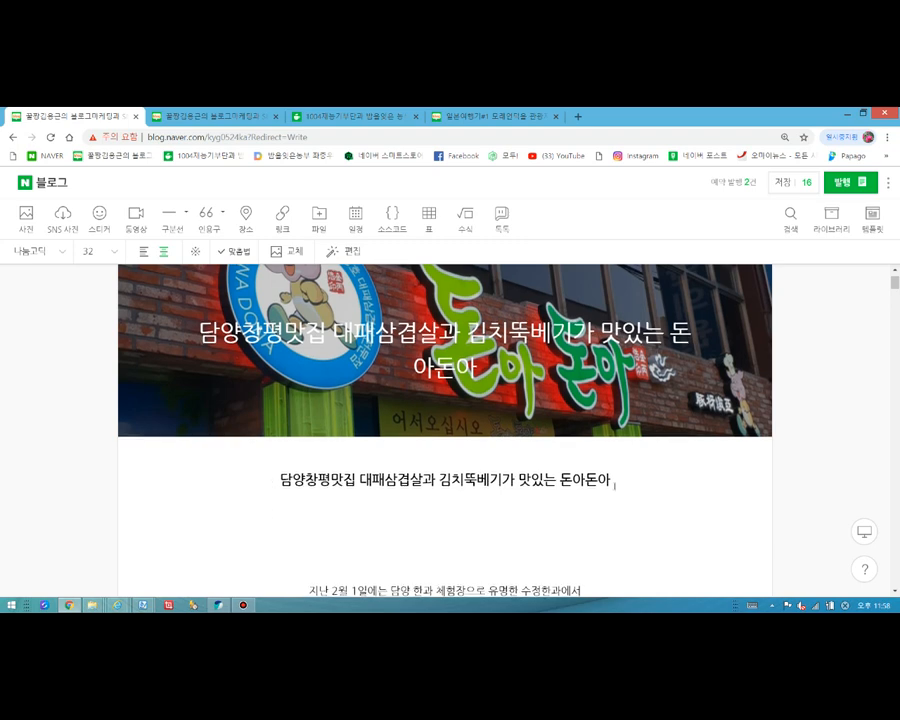
{"action": "scroll", "coordinate": [613, 482], "scroll_direction": "down", "scroll_amount": 2}
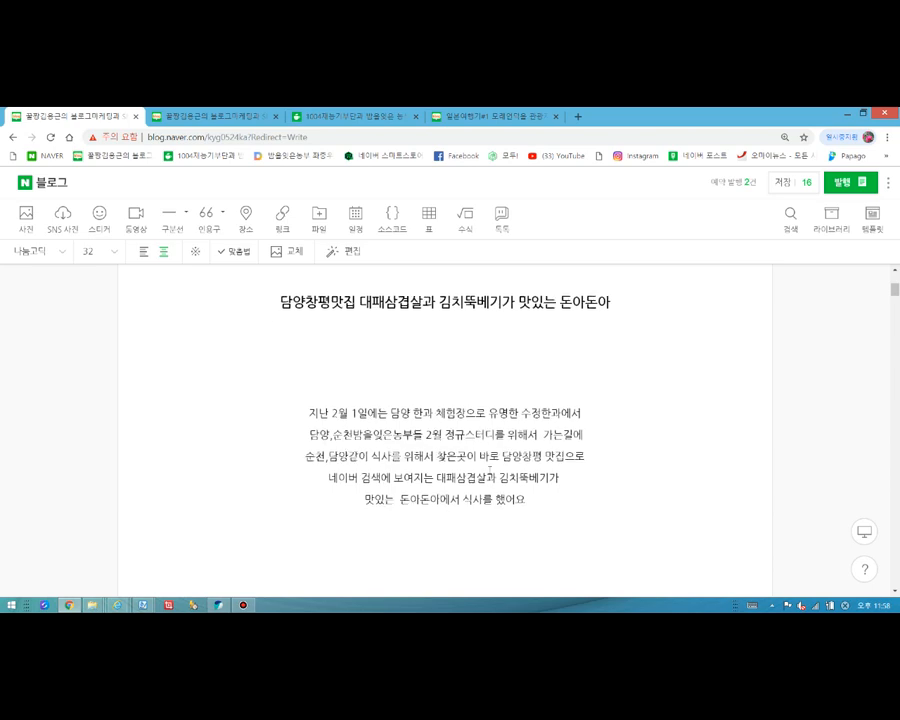
{"action": "scroll", "coordinate": [489, 470], "scroll_direction": "down", "scroll_amount": 15}
{"action": "scroll", "coordinate": [500, 486], "scroll_direction": "down", "scroll_amount": 15}
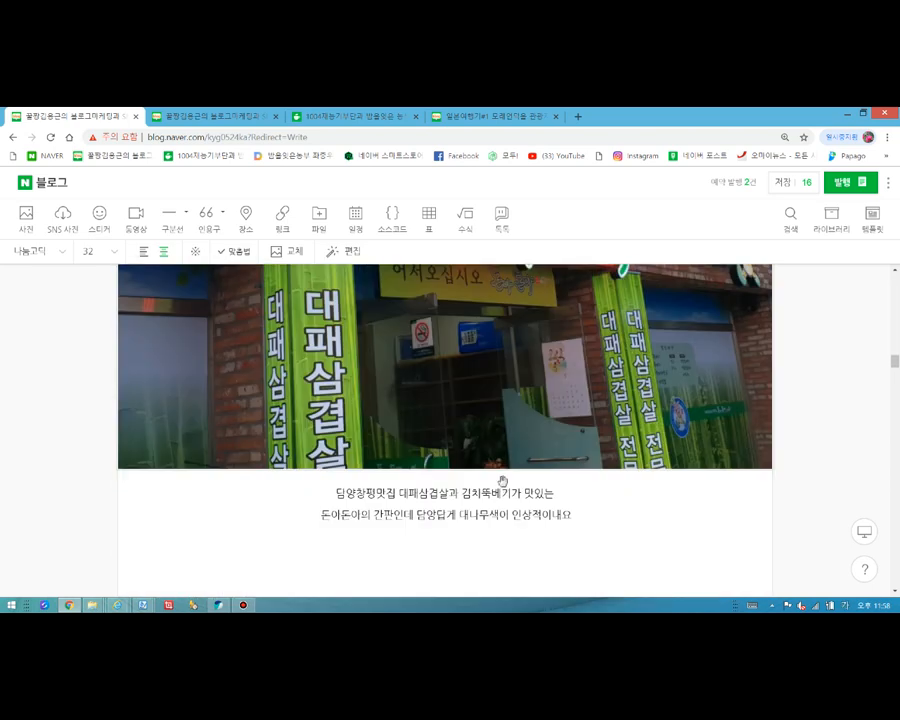
{"action": "scroll", "coordinate": [502, 478], "scroll_direction": "down", "scroll_amount": 15}
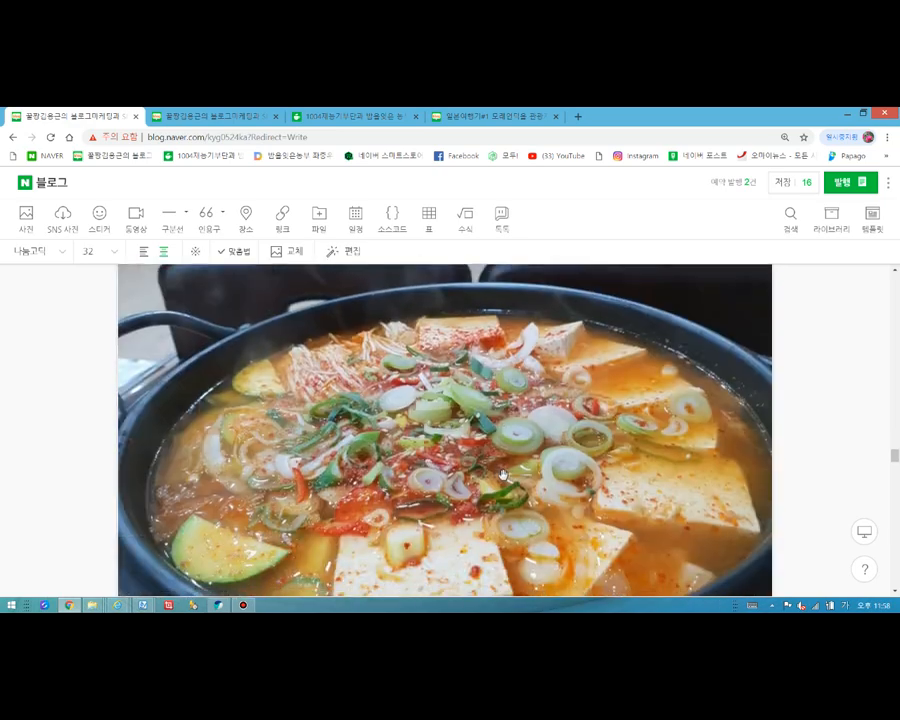
{"action": "scroll", "coordinate": [505, 469], "scroll_direction": "down", "scroll_amount": 10}
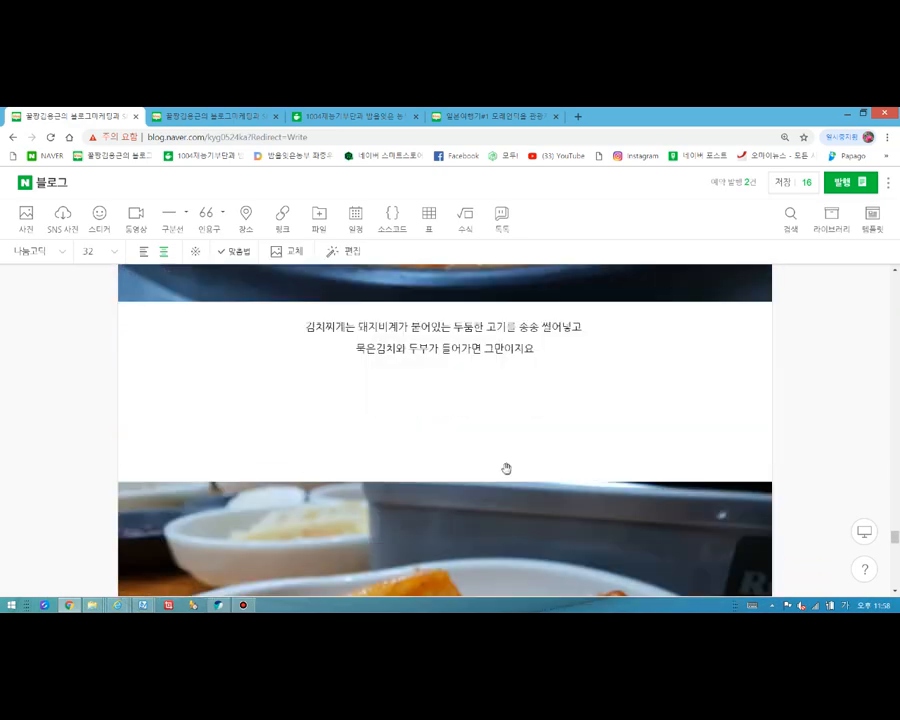
{"action": "scroll", "coordinate": [505, 467], "scroll_direction": "up", "scroll_amount": 5}
{"action": "scroll", "coordinate": [505, 467], "scroll_direction": "up", "scroll_amount": 2}
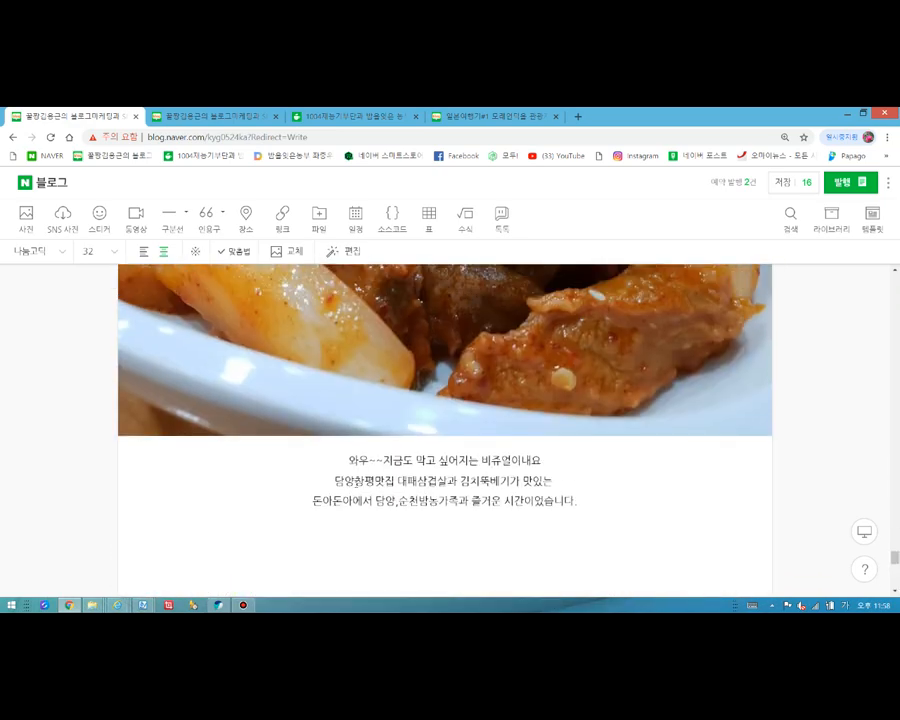
{"action": "scroll", "coordinate": [489, 468], "scroll_direction": "up", "scroll_amount": 10}
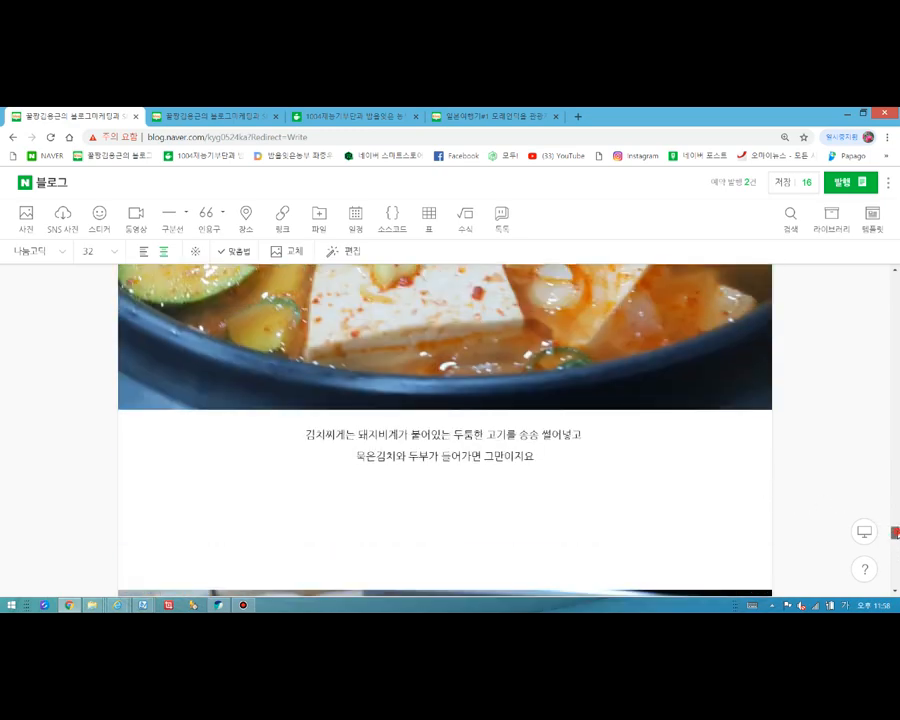
{"action": "left_click_drag", "start_coordinate": [895, 533], "coordinate": [896, 268]}
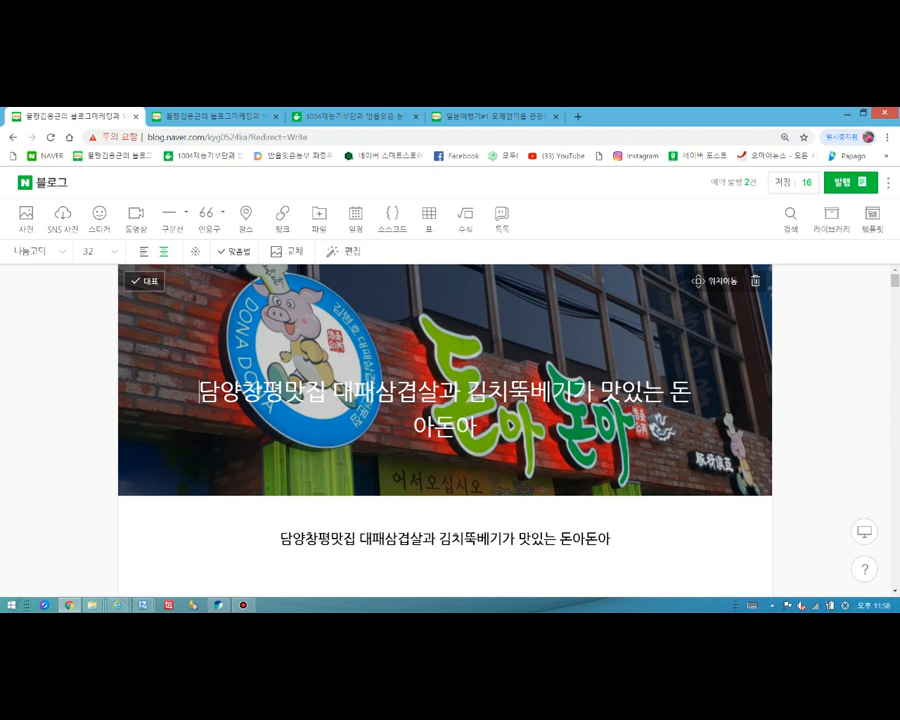
{"action": "scroll", "coordinate": [512, 537], "scroll_direction": "down", "scroll_amount": 4}
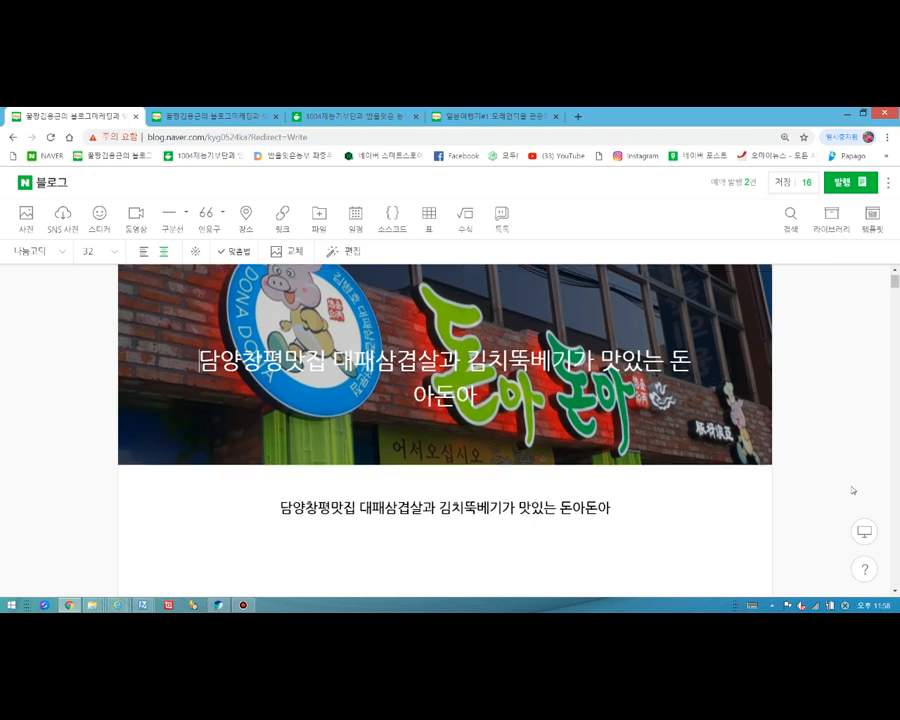
{"action": "scroll", "coordinate": [449, 397], "scroll_direction": "up", "scroll_amount": 3}
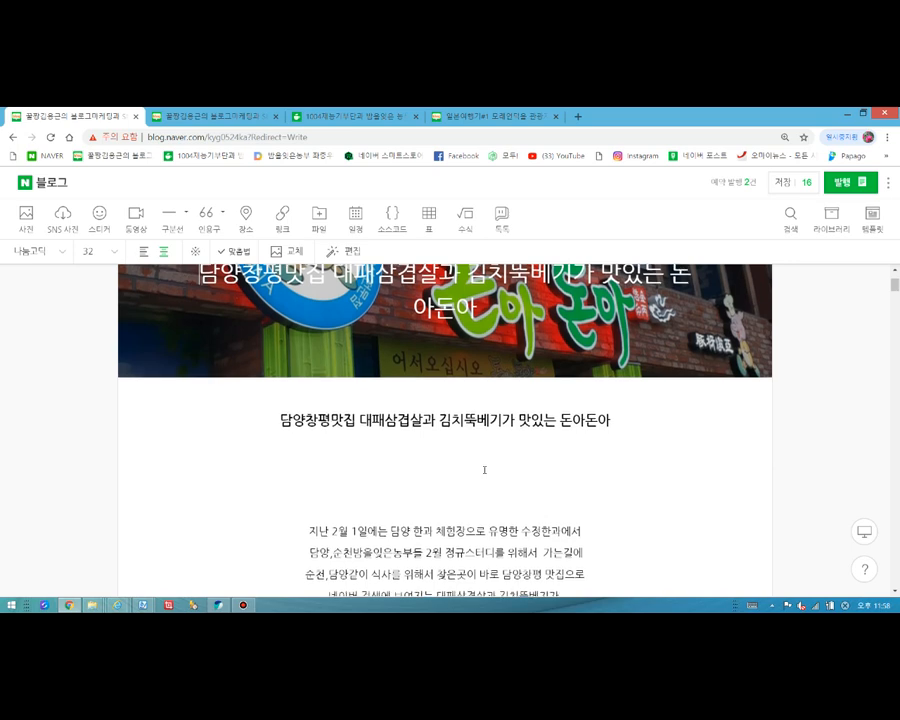
{"action": "scroll", "coordinate": [484, 470], "scroll_direction": "down", "scroll_amount": 3}
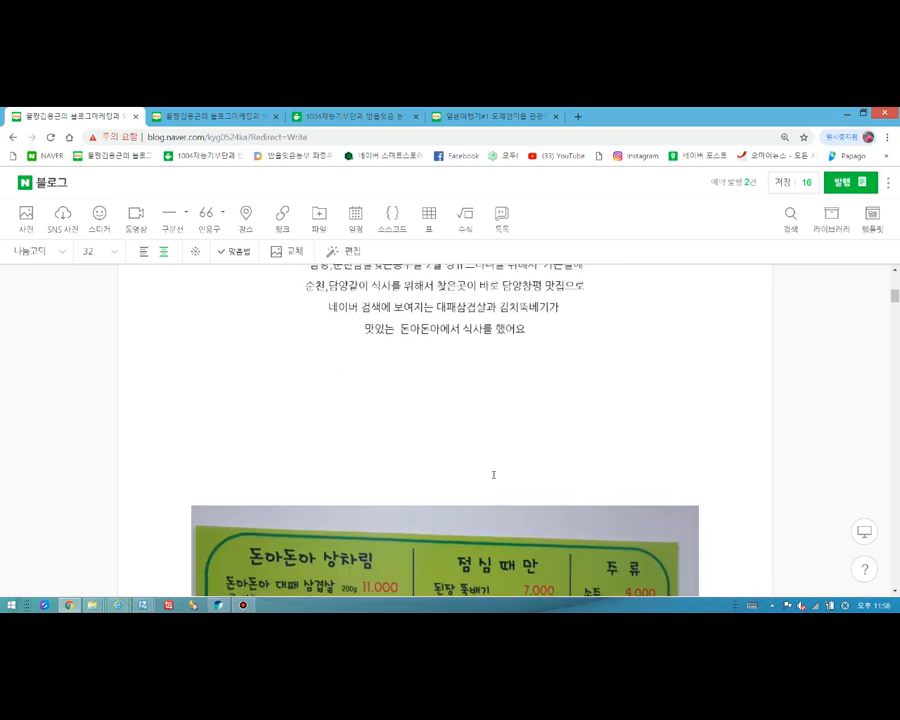
{"action": "scroll", "coordinate": [493, 474], "scroll_direction": "up", "scroll_amount": 1}
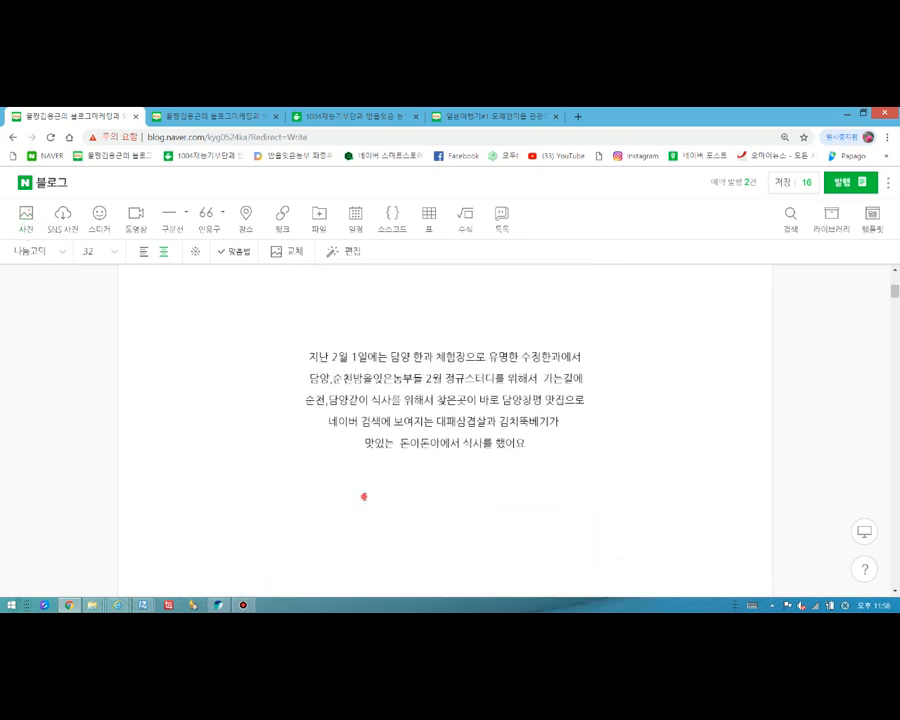
{"action": "left_click", "coordinate": [364, 496]}
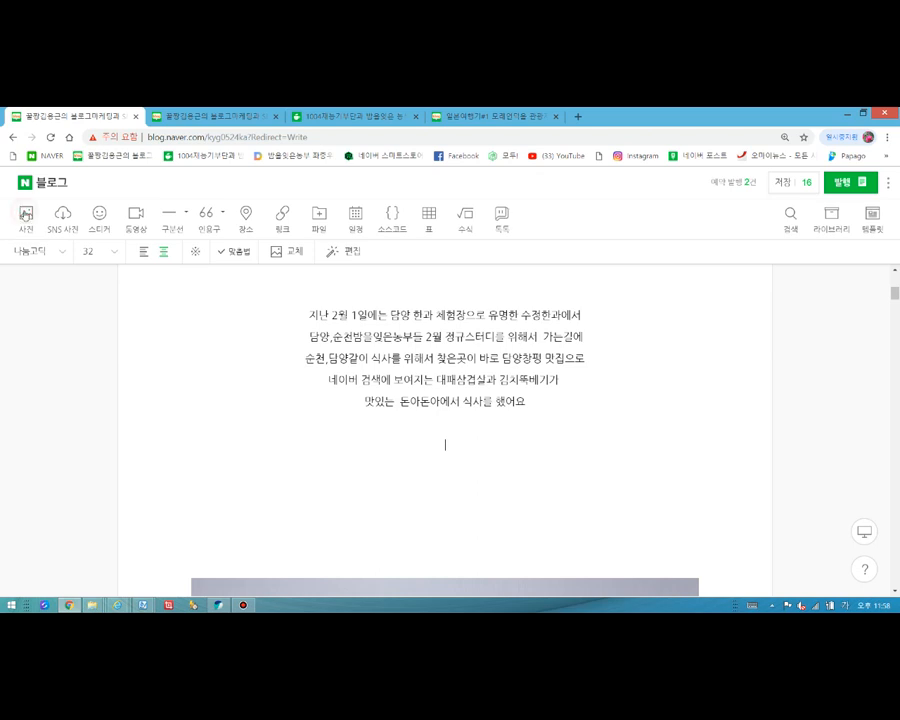
{"action": "left_click", "coordinate": [25, 215]}
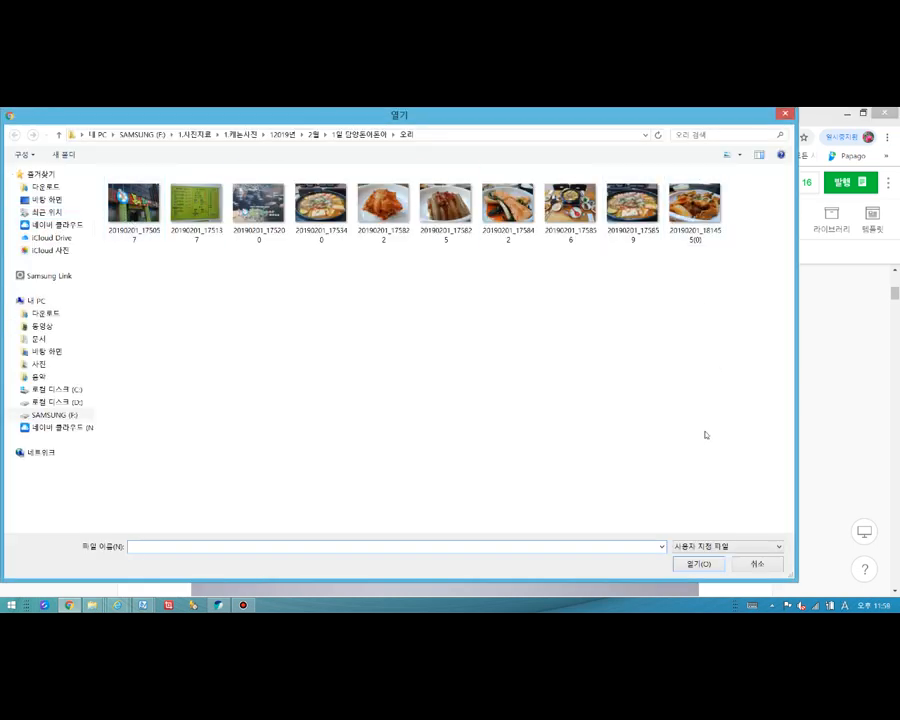
{"action": "left_click", "coordinate": [787, 114]}
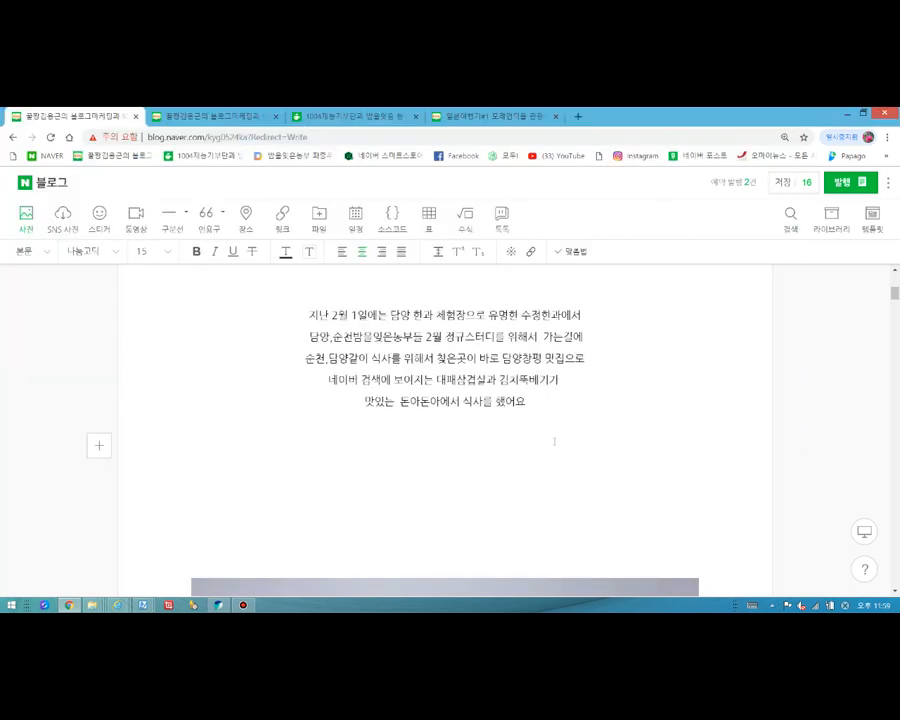
Remove the surplus blank lines between the introductory paragraph and the menu board photo
{"action": "scroll", "coordinate": [498, 452], "scroll_direction": "down", "scroll_amount": 2}
{"action": "left_click", "coordinate": [456, 384]}
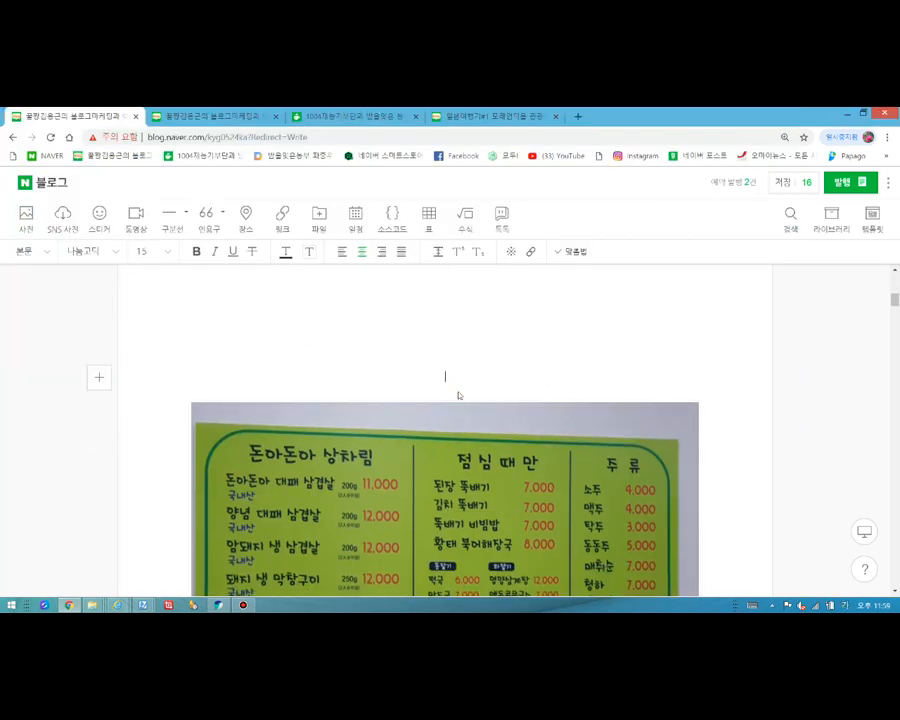
{"action": "scroll", "coordinate": [457, 390], "scroll_direction": "down", "scroll_amount": 1}
{"action": "scroll", "coordinate": [457, 392], "scroll_direction": "down", "scroll_amount": 1}
{"action": "scroll", "coordinate": [456, 405], "scroll_direction": "up", "scroll_amount": 2}
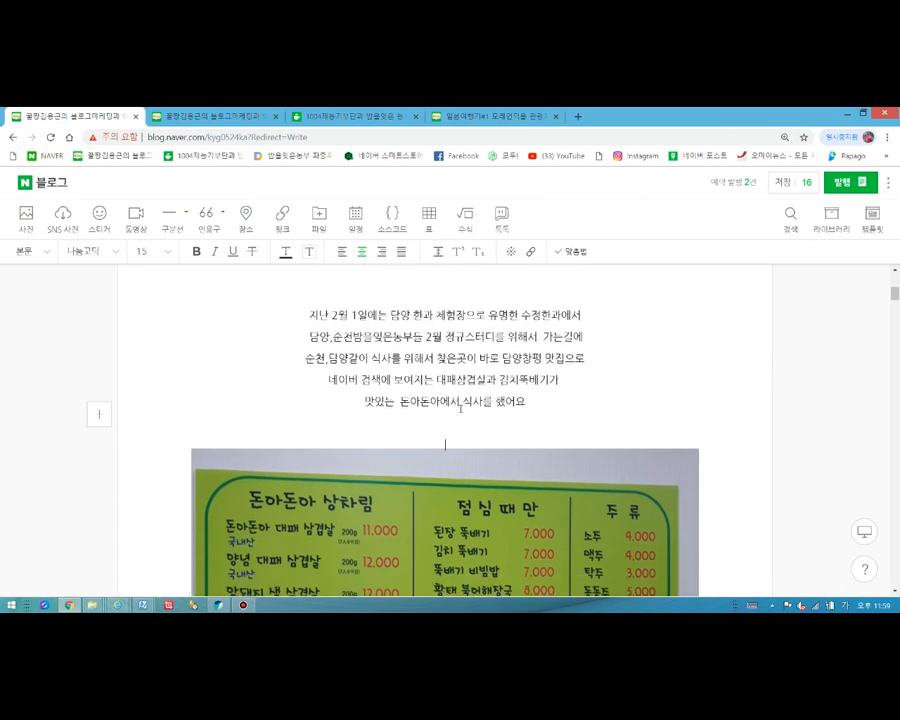
{"action": "scroll", "coordinate": [461, 410], "scroll_direction": "down", "scroll_amount": 2}
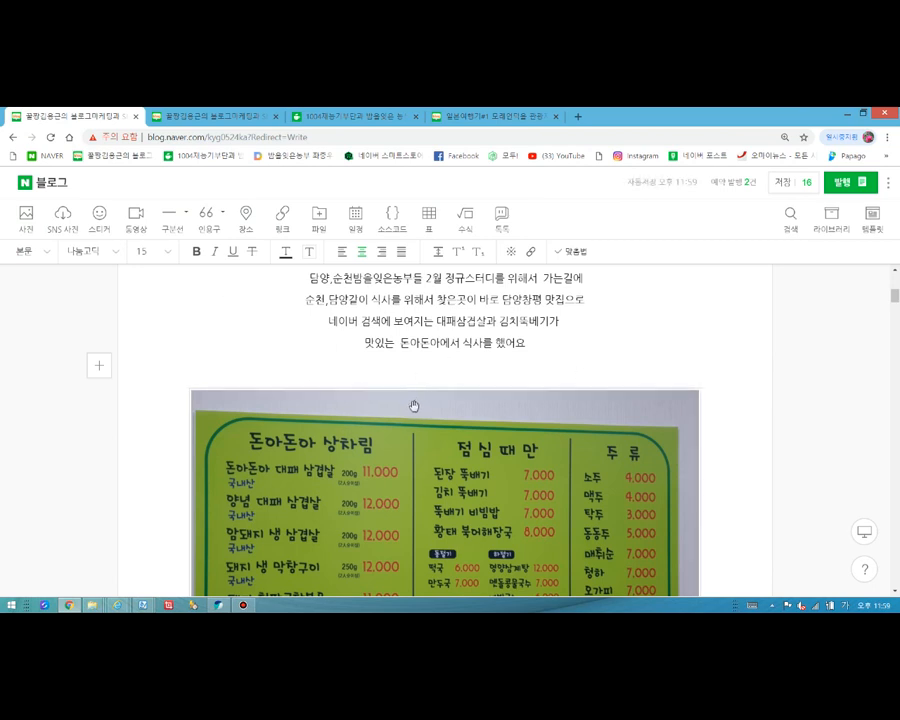
Set the menu board photo's layout to 옆트임 so it spans the full width of the post
{"action": "left_click", "coordinate": [363, 425]}
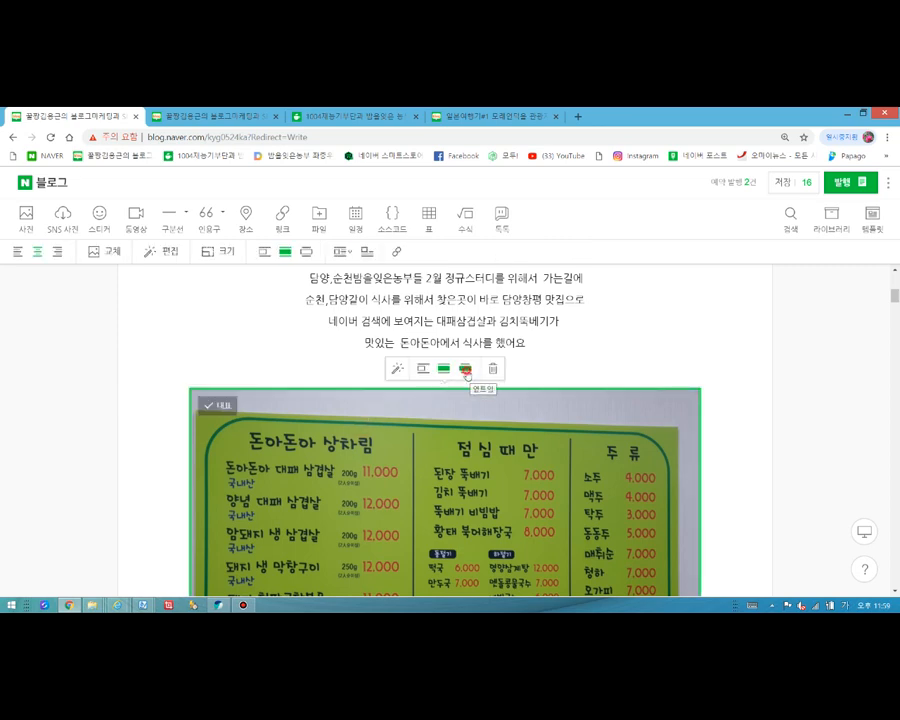
{"action": "left_click", "coordinate": [466, 370]}
{"action": "scroll", "coordinate": [738, 410], "scroll_direction": "down", "scroll_amount": 4}
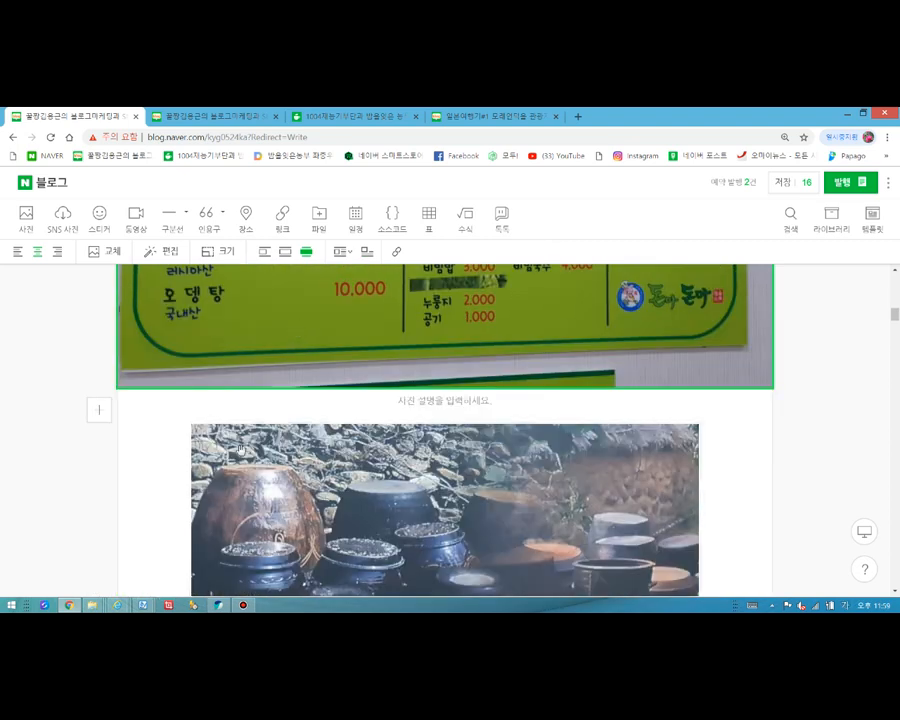
{"action": "scroll", "coordinate": [536, 400], "scroll_direction": "up", "scroll_amount": 3}
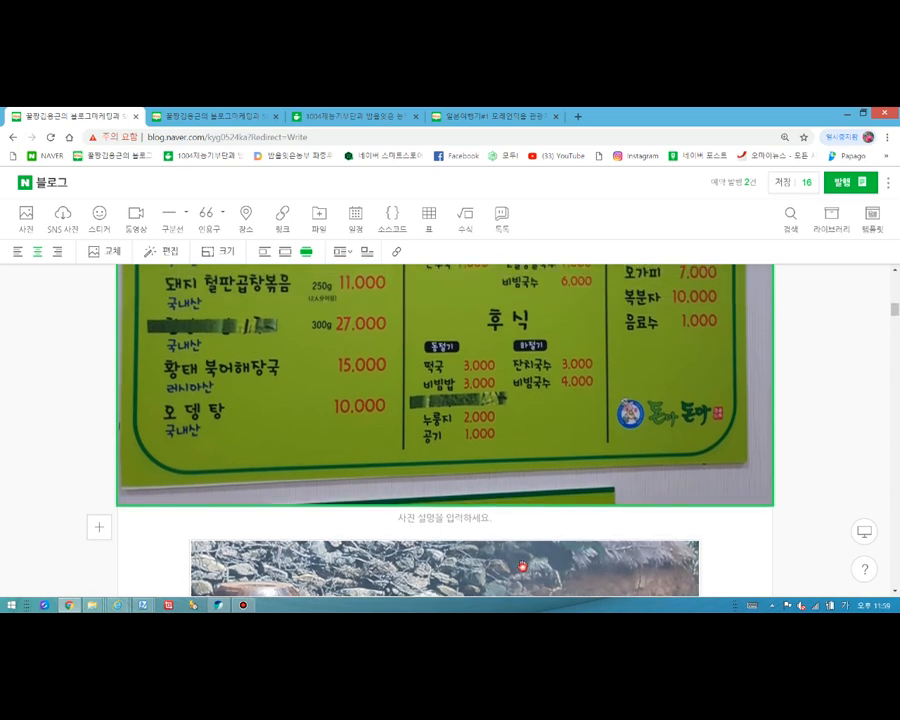
Move the crock jar photo with the restaurant logo from below the menu board up into the introductory paragraph, after "식사를 위해서 찾"
{"action": "scroll", "coordinate": [522, 450], "scroll_direction": "down", "scroll_amount": 4}
{"action": "mouse_move", "coordinate": [516, 424]}
{"action": "left_mouse_down"}
{"action": "mouse_move", "coordinate": [534, 470]}
{"action": "mouse_move", "coordinate": [595, 465]}
{"action": "mouse_move", "coordinate": [713, 410]}
{"action": "left_mouse_up"}
{"action": "left_click", "coordinate": [711, 407]}
{"action": "scroll", "coordinate": [679, 450], "scroll_direction": "up", "scroll_amount": 4}
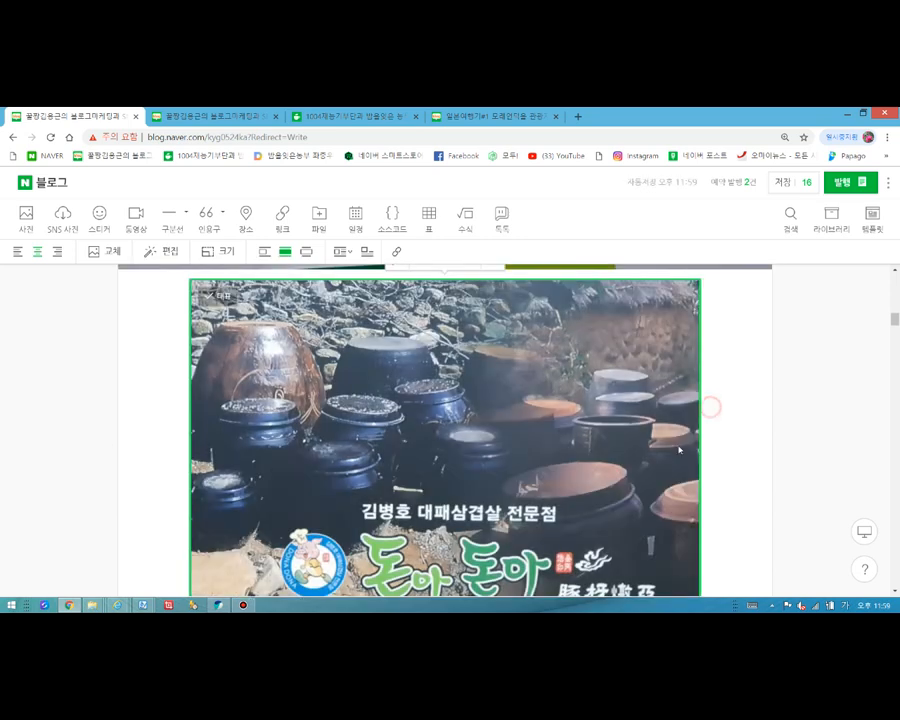
{"action": "scroll", "coordinate": [560, 480], "scroll_direction": "up", "scroll_amount": 3}
{"action": "left_click_drag", "start_coordinate": [547, 494], "coordinate": [471, 337]}
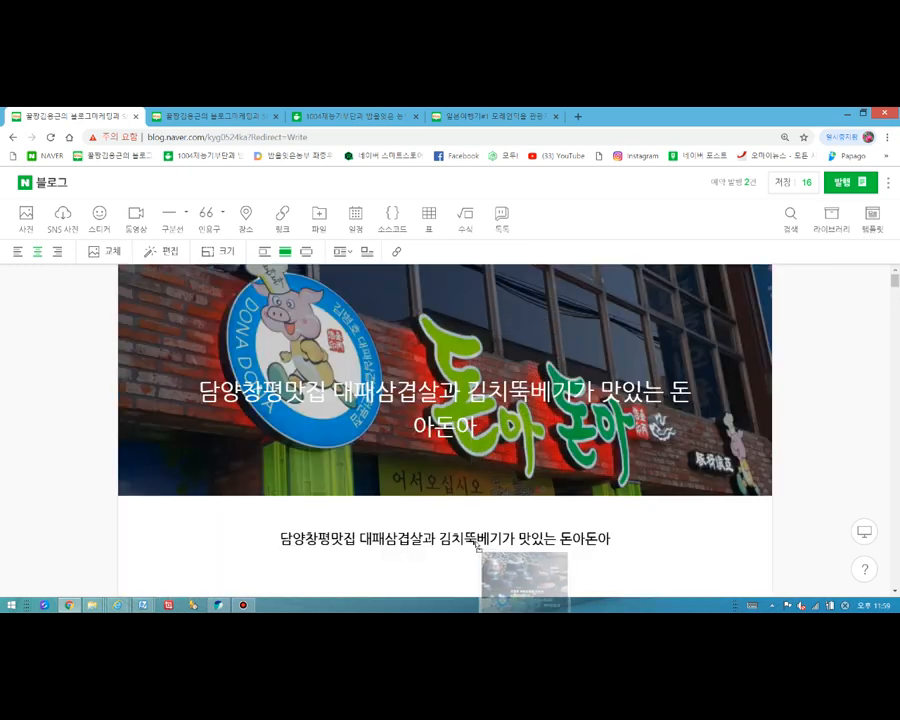
{"action": "scroll", "coordinate": [462, 488], "scroll_direction": "down", "scroll_amount": 5}
{"action": "left_click_drag", "start_coordinate": [462, 488], "coordinate": [444, 571]}
{"action": "scroll", "coordinate": [446, 390], "scroll_direction": "down", "scroll_amount": 5}
{"action": "scroll", "coordinate": [452, 267], "scroll_direction": "down", "scroll_amount": 2}
{"action": "scroll", "coordinate": [445, 572], "scroll_direction": "down", "scroll_amount": 5}
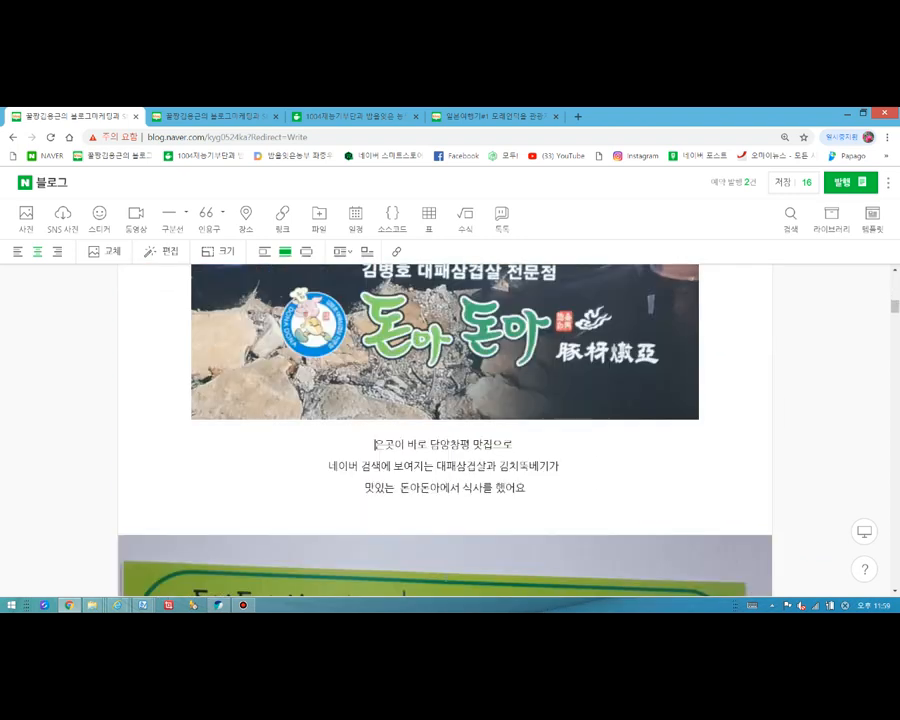
Move the crock jar photo down to directly below the paragraph's last line, "돈아돈아에서 식사를 했어요"
{"action": "scroll", "coordinate": [445, 572], "scroll_direction": "up", "scroll_amount": 2}
{"action": "scroll", "coordinate": [445, 572], "scroll_direction": "up", "scroll_amount": 2}
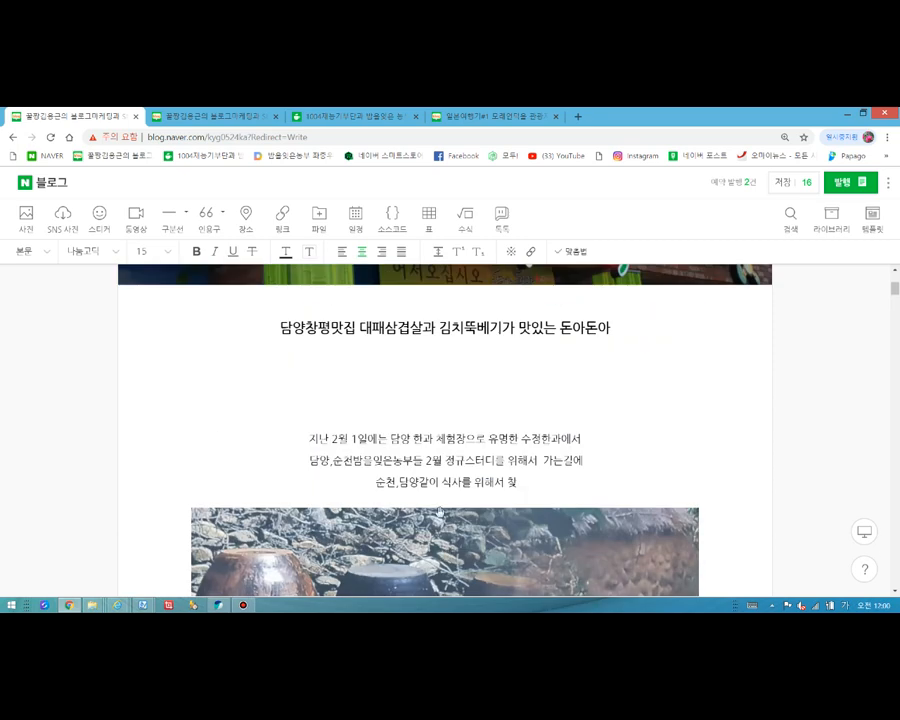
{"action": "scroll", "coordinate": [445, 572], "scroll_direction": "down", "scroll_amount": 2}
{"action": "scroll", "coordinate": [404, 511], "scroll_direction": "down", "scroll_amount": 2}
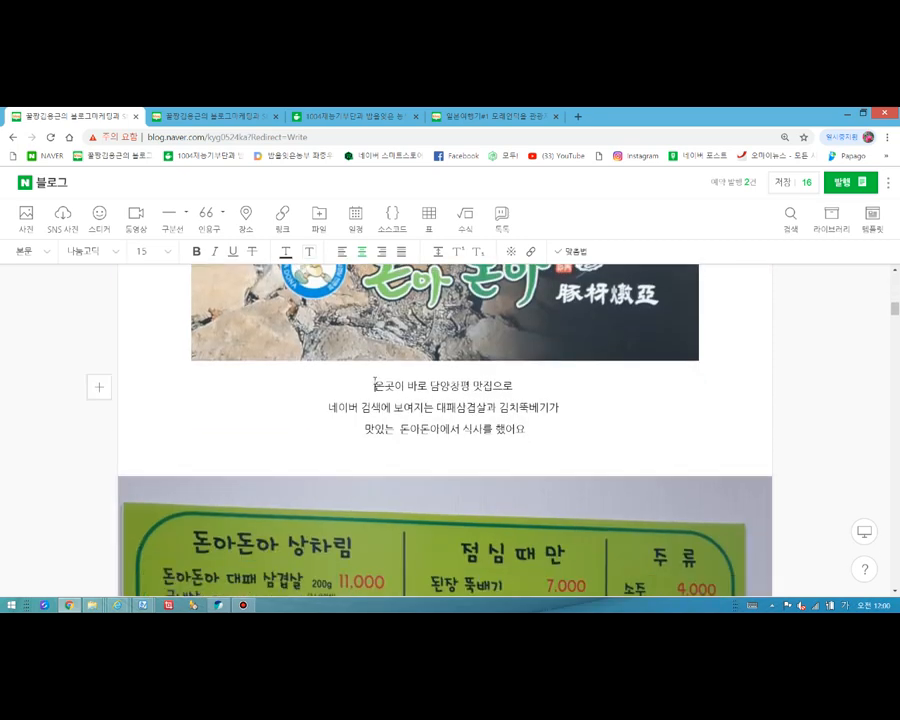
{"action": "left_click_drag", "start_coordinate": [422, 322], "coordinate": [471, 475]}
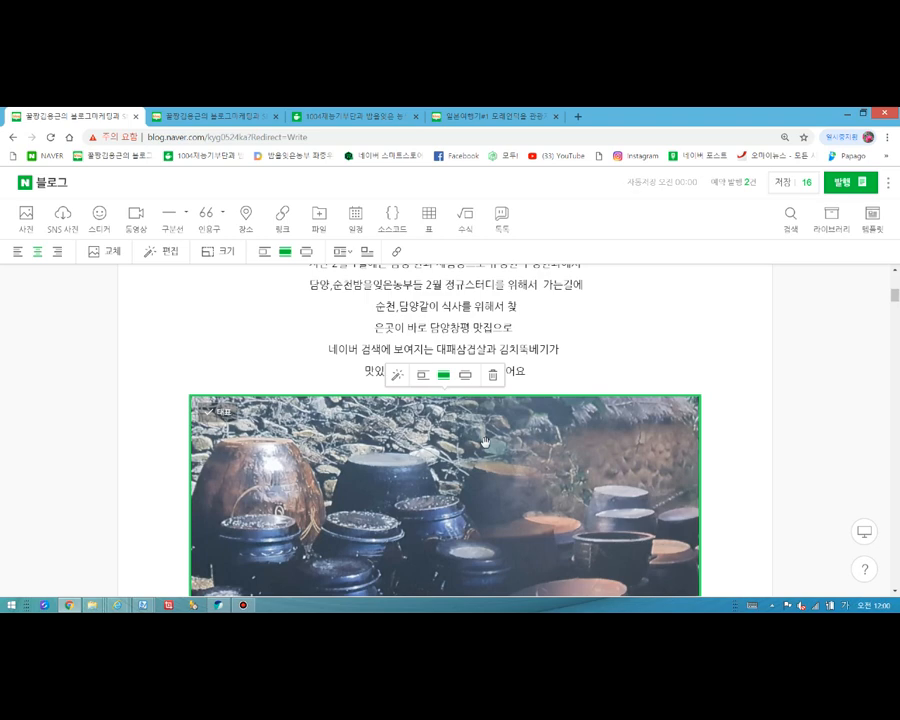
Group the crock jar, kimchi stew and menu board photos side by side in one row below the introductory paragraph
{"action": "scroll", "coordinate": [484, 441], "scroll_direction": "down", "scroll_amount": 4}
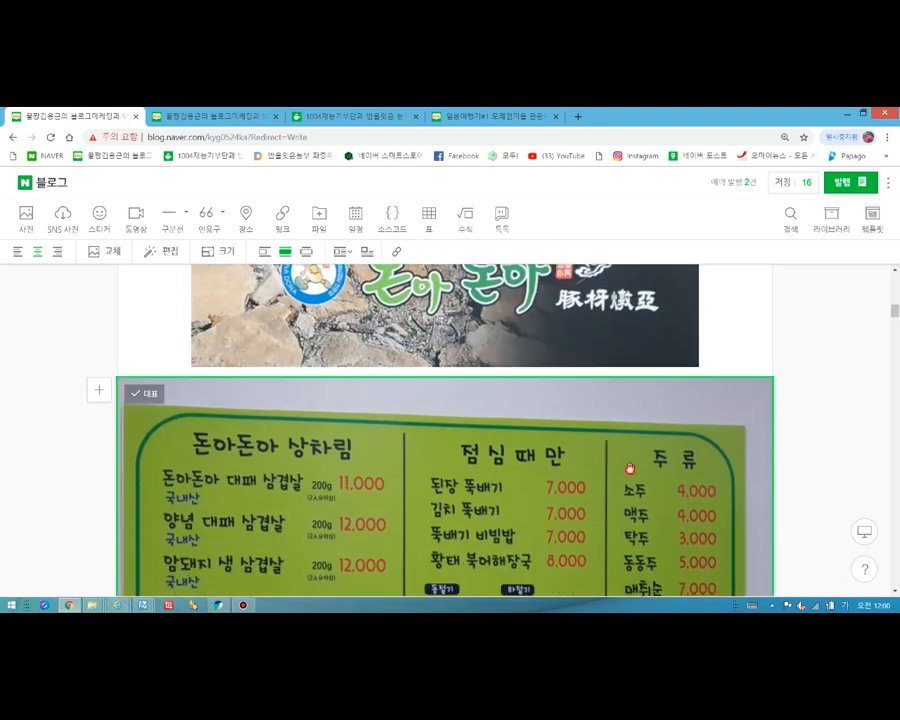
{"action": "left_click_drag", "start_coordinate": [629, 468], "coordinate": [699, 454]}
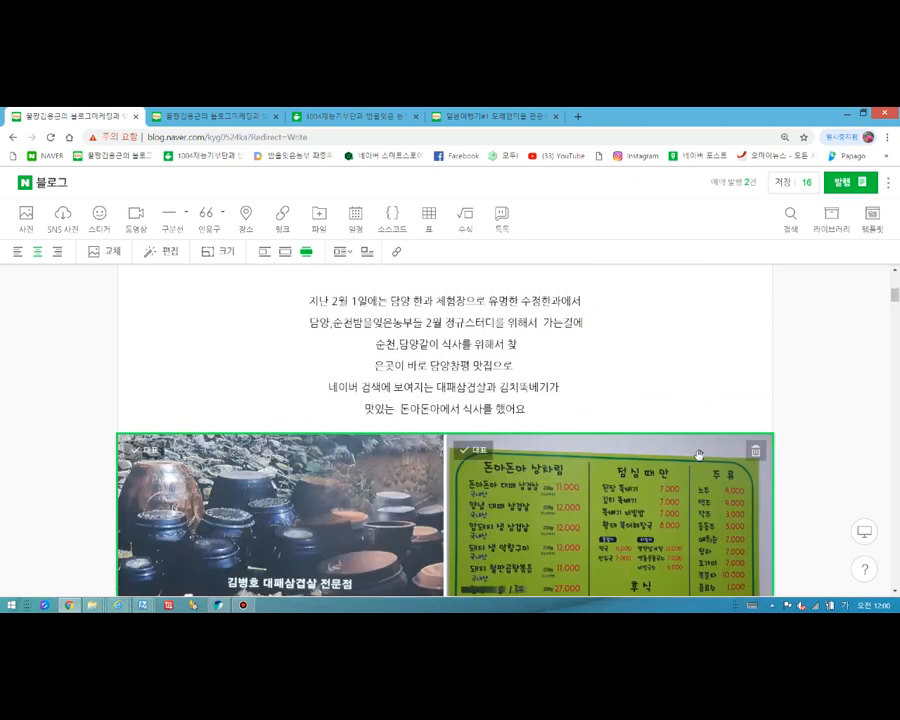
{"action": "scroll", "coordinate": [699, 454], "scroll_direction": "down", "scroll_amount": 3}
{"action": "left_click_drag", "start_coordinate": [626, 462], "coordinate": [440, 470]}
{"action": "scroll", "coordinate": [465, 516], "scroll_direction": "up", "scroll_amount": 3}
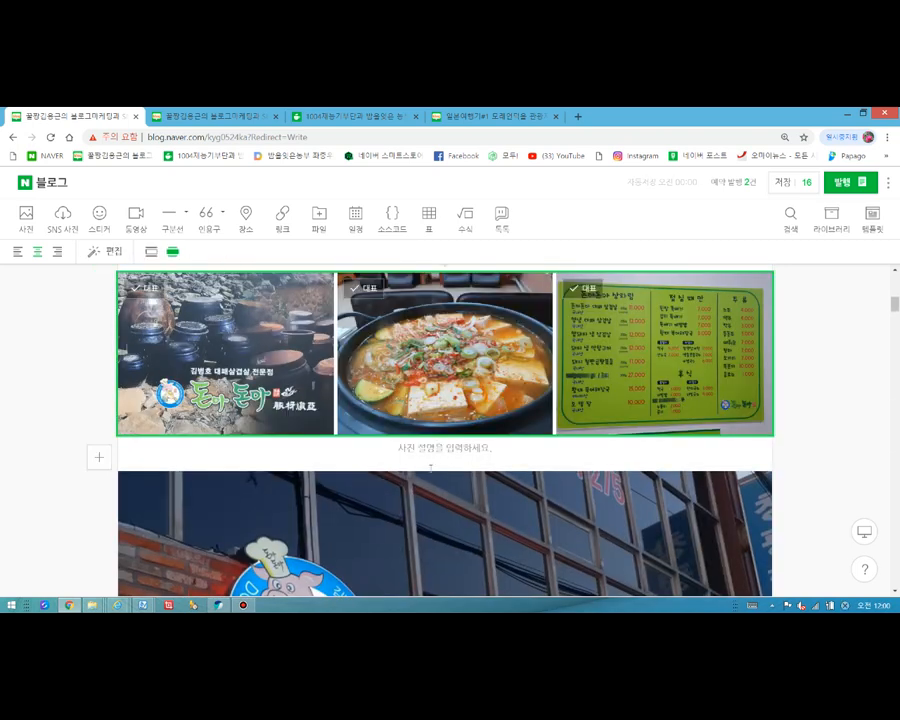
Move the menu board photo out of the three-photo row to its own place directly above the storefront photo
{"action": "left_click", "coordinate": [656, 384]}
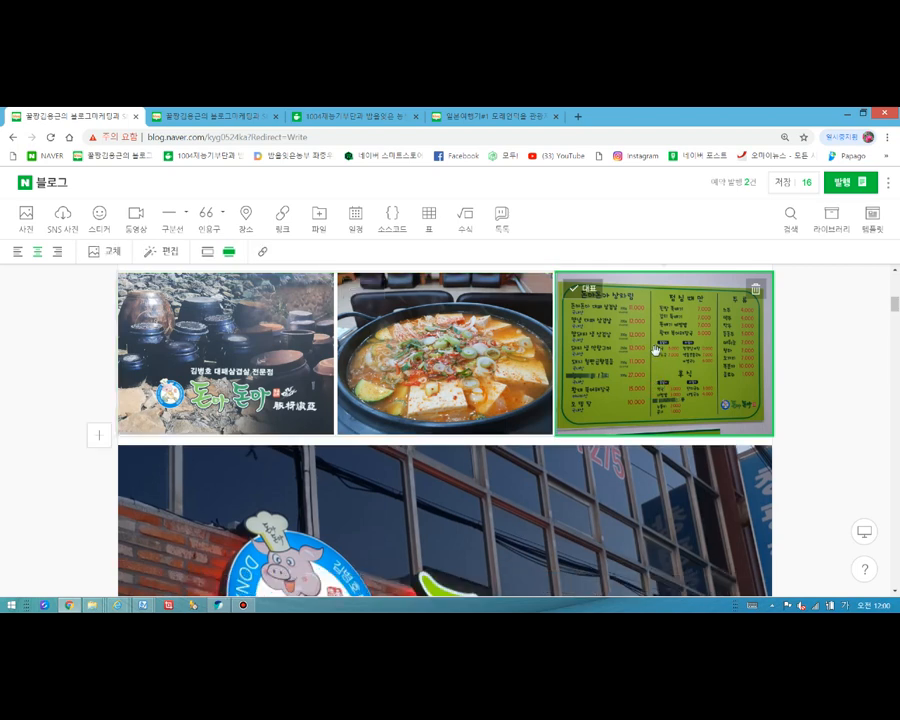
{"action": "left_click_drag", "start_coordinate": [656, 352], "coordinate": [498, 441]}
{"action": "scroll", "coordinate": [566, 390], "scroll_direction": "down", "scroll_amount": 5}
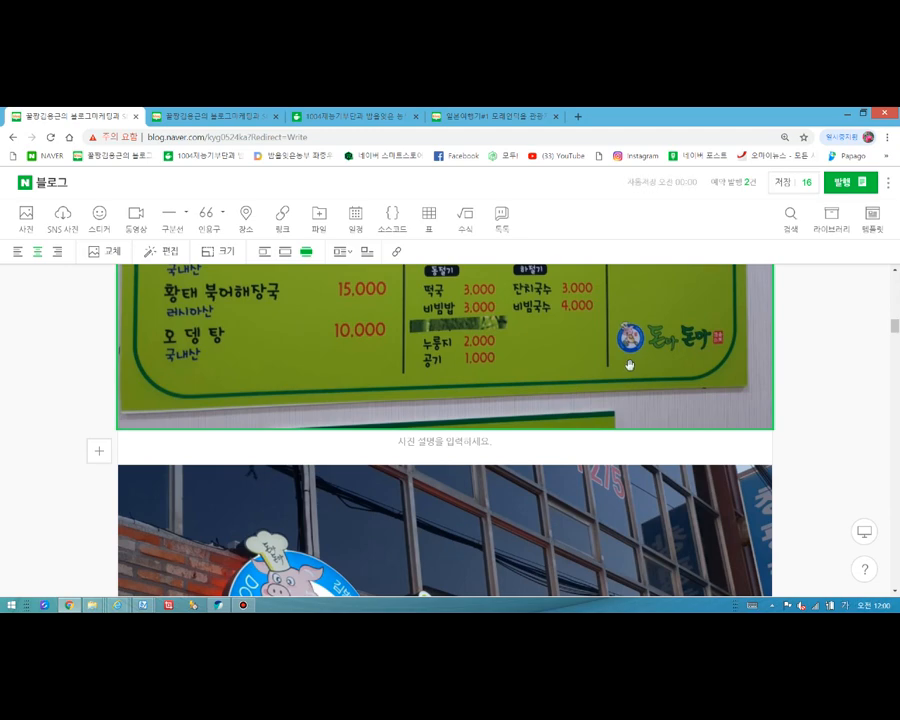
Delete the separate menu board photo between the two-photo row and the storefront photo
{"action": "scroll", "coordinate": [628, 366], "scroll_direction": "down", "scroll_amount": 1}
{"action": "scroll", "coordinate": [626, 366], "scroll_direction": "down", "scroll_amount": 1}
{"action": "scroll", "coordinate": [624, 366], "scroll_direction": "up", "scroll_amount": 3}
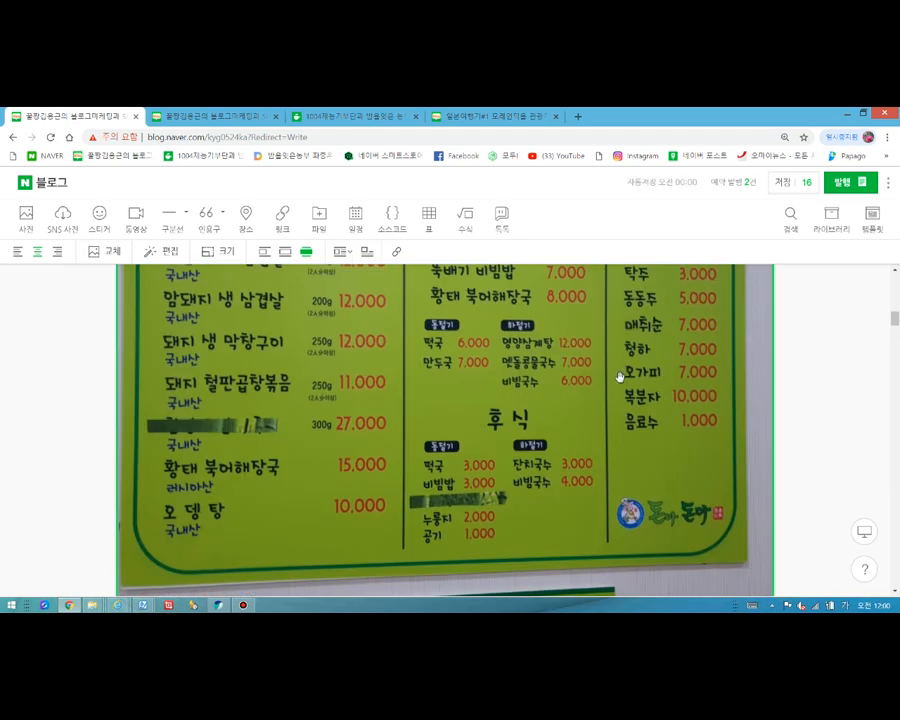
{"action": "scroll", "coordinate": [615, 380], "scroll_direction": "down", "scroll_amount": 1}
{"action": "scroll", "coordinate": [611, 384], "scroll_direction": "up", "scroll_amount": 4}
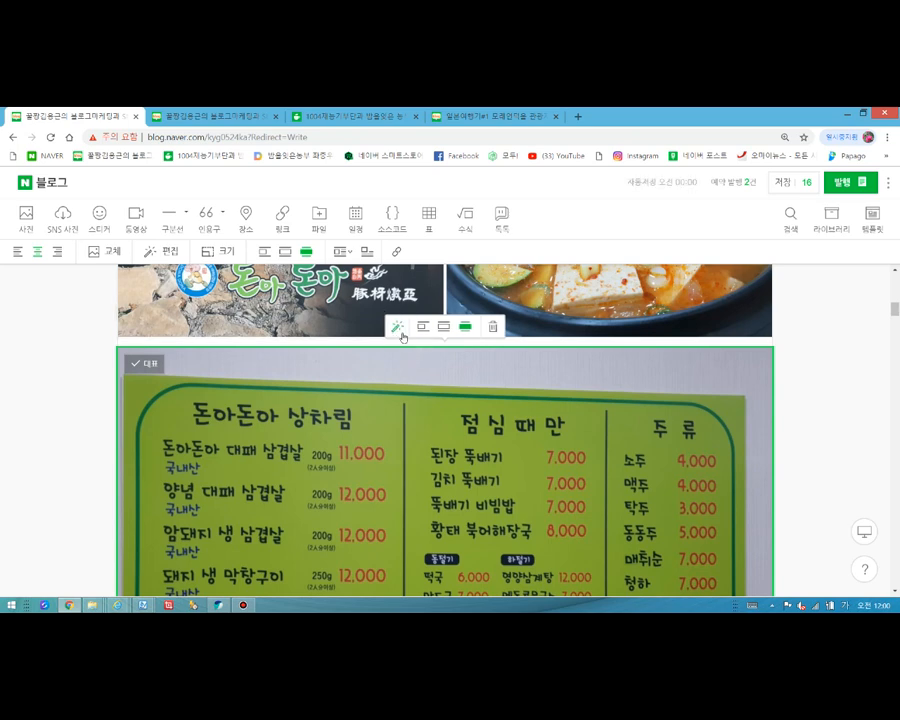
{"action": "left_click", "coordinate": [493, 328]}
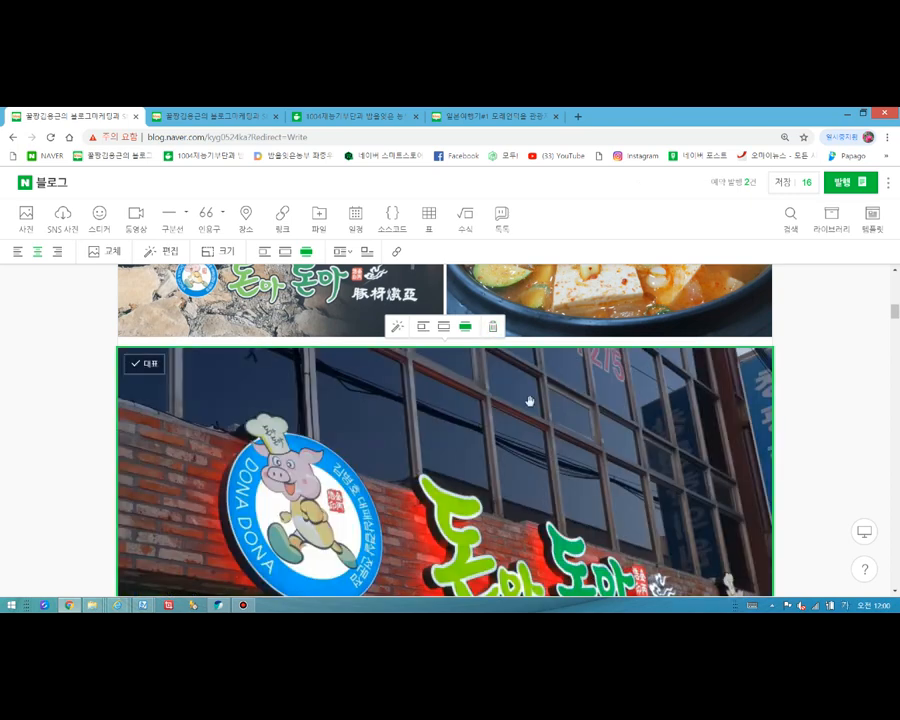
Review the crock jar and stew photo row, the storefront photo and its caption text
{"action": "scroll", "coordinate": [493, 457], "scroll_direction": "up", "scroll_amount": 2}
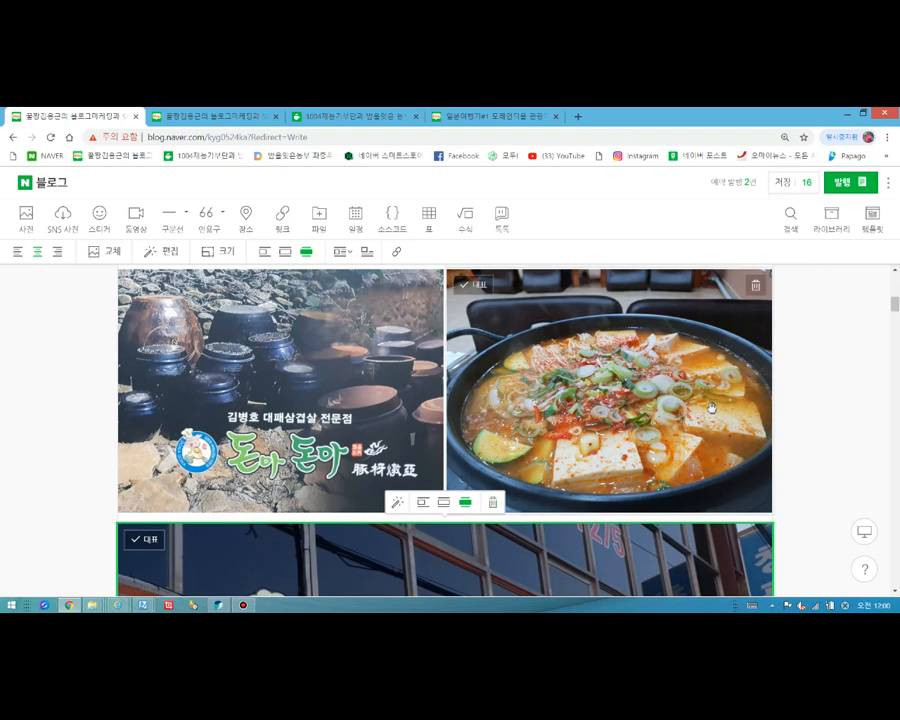
{"action": "left_click_drag", "start_coordinate": [896, 304], "coordinate": [896, 305]}
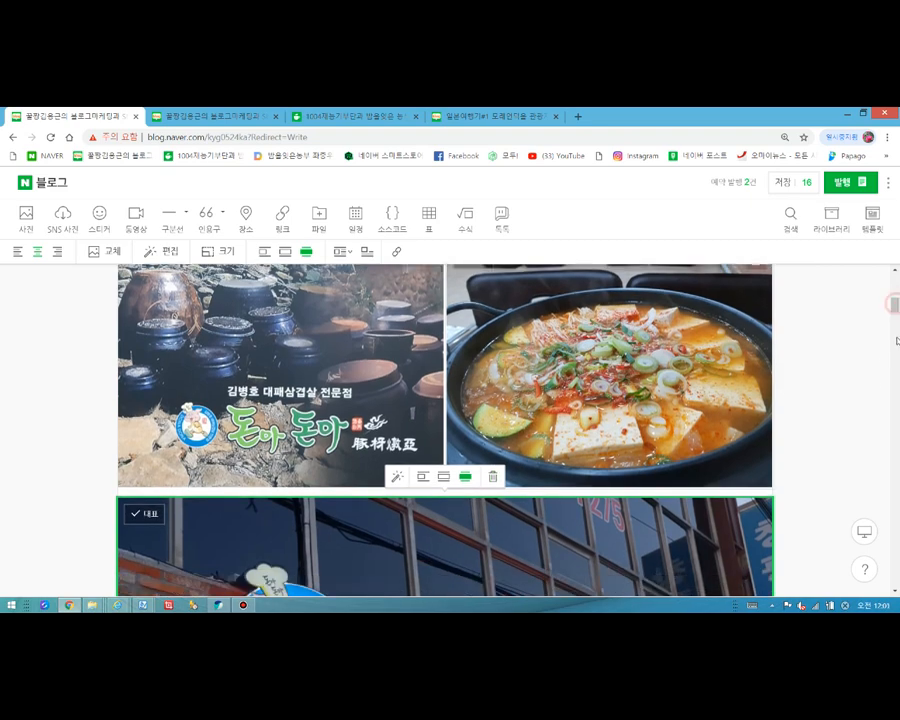
{"action": "scroll", "coordinate": [897, 357], "scroll_direction": "down", "scroll_amount": 6}
{"action": "scroll", "coordinate": [566, 389], "scroll_direction": "up", "scroll_amount": 1}
{"action": "scroll", "coordinate": [566, 389], "scroll_direction": "down", "scroll_amount": 4}
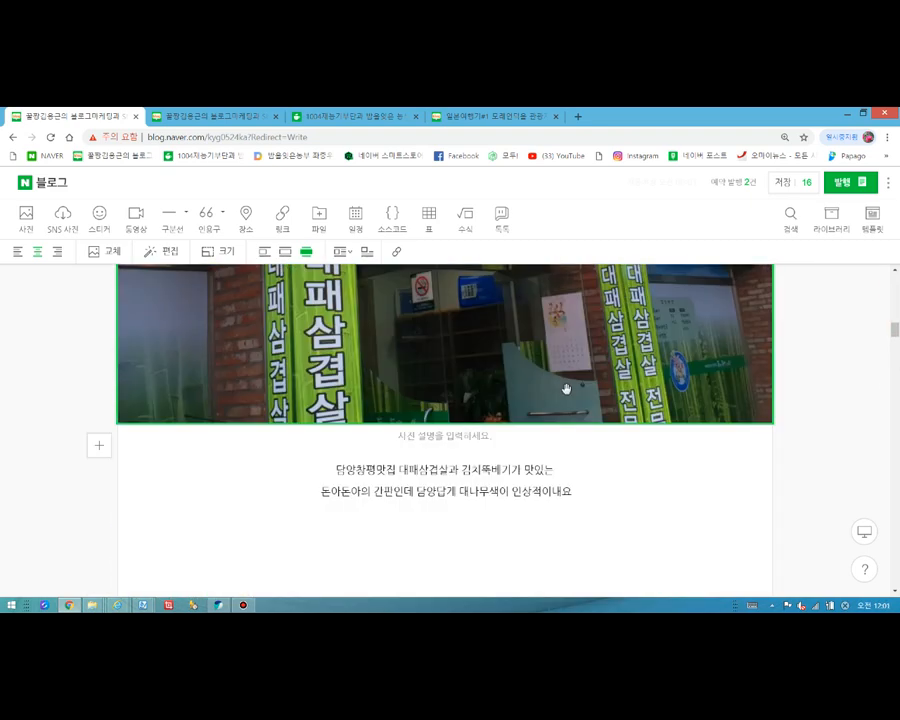
{"action": "scroll", "coordinate": [566, 389], "scroll_direction": "down", "scroll_amount": 2}
{"action": "scroll", "coordinate": [565, 389], "scroll_direction": "up", "scroll_amount": 4}
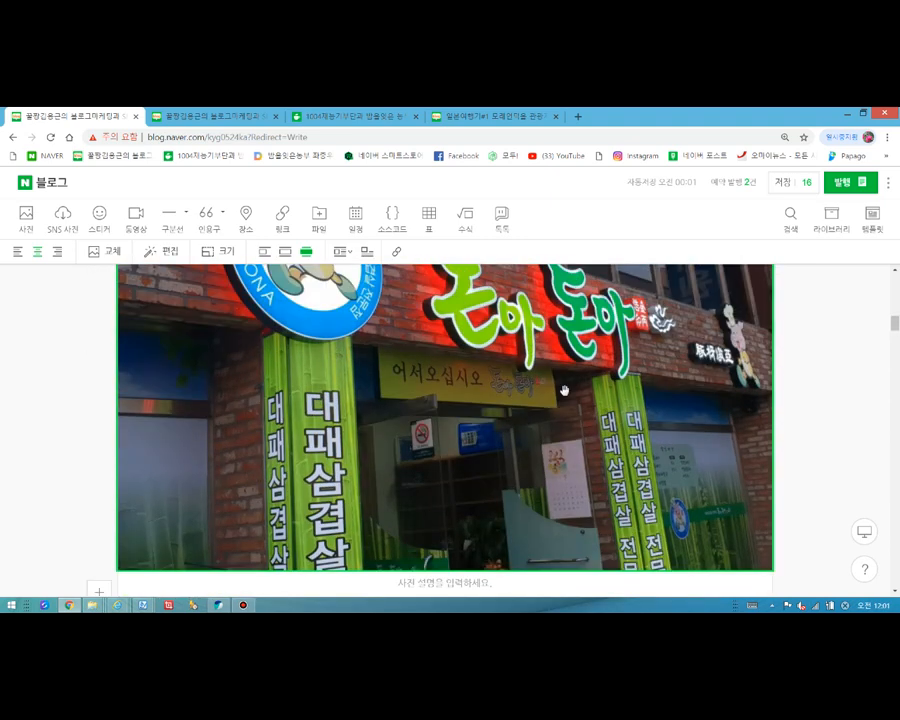
{"action": "scroll", "coordinate": [565, 389], "scroll_direction": "up", "scroll_amount": 5}
{"action": "scroll", "coordinate": [558, 400], "scroll_direction": "down", "scroll_amount": 2}
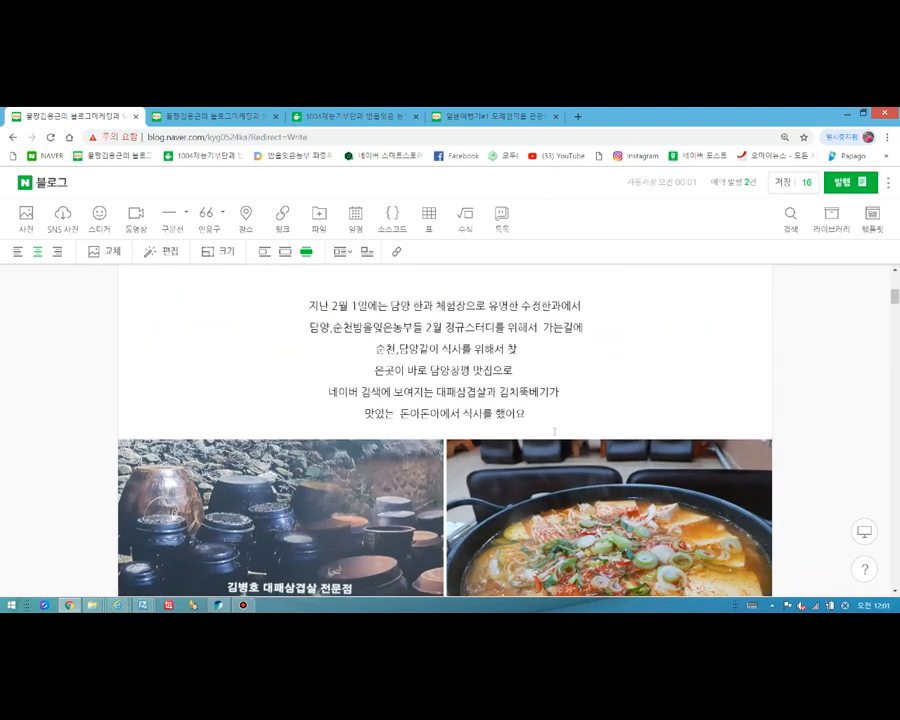
Delete the kimchi stew photo and the crock jar photo directly below the introductory paragraph
{"action": "left_click", "coordinate": [751, 470]}
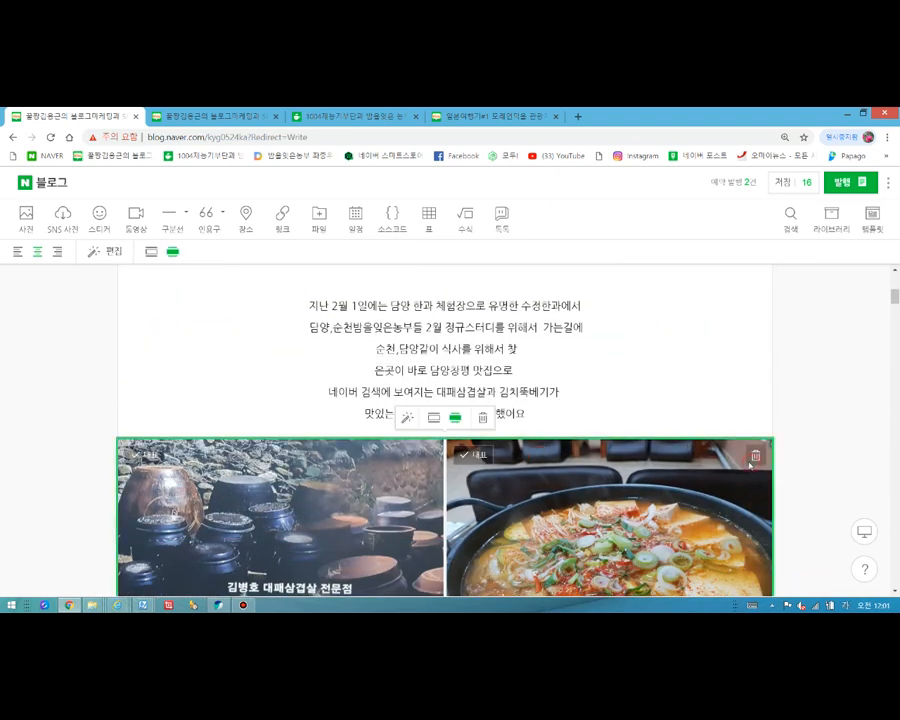
{"action": "left_click", "coordinate": [754, 457]}
{"action": "scroll", "coordinate": [536, 457], "scroll_direction": "down", "scroll_amount": 4}
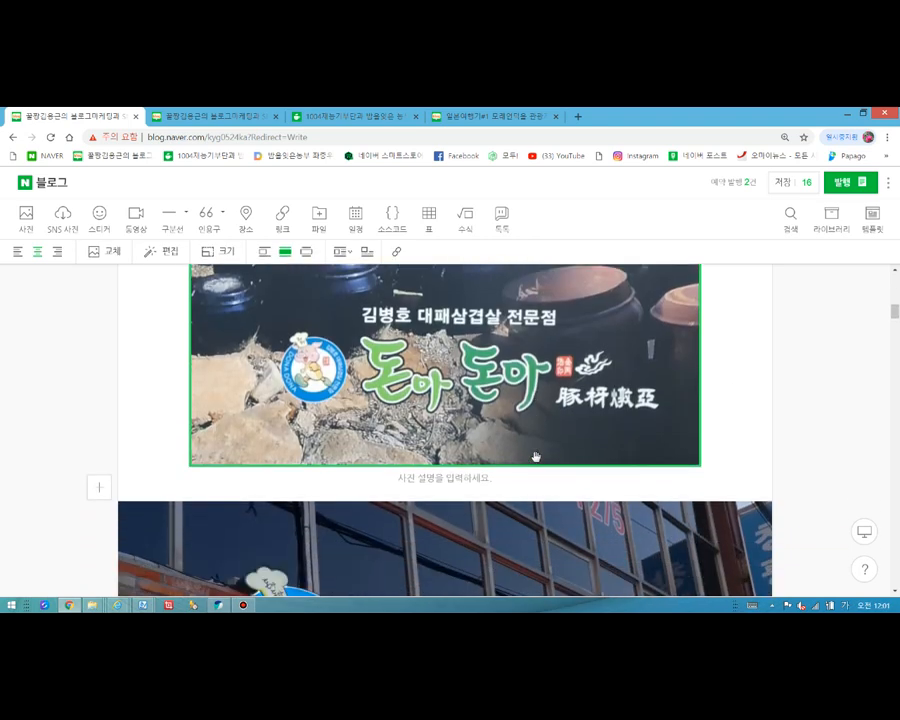
{"action": "scroll", "coordinate": [536, 457], "scroll_direction": "up", "scroll_amount": 5}
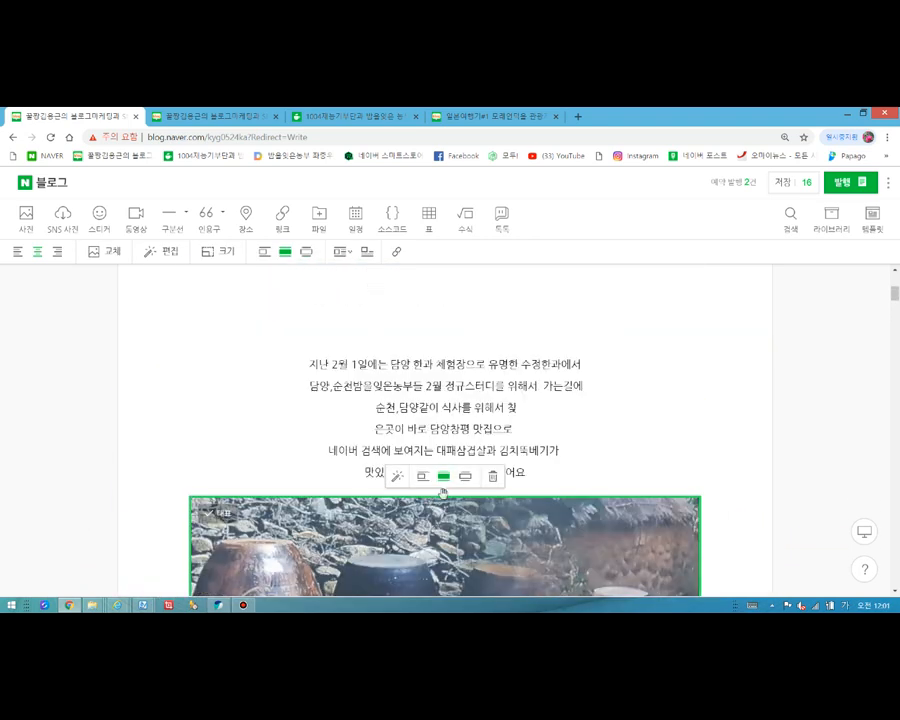
{"action": "left_click", "coordinate": [494, 478]}
Check the order and spacing of the introduction, the storefront photo with its caption, and the menu board section
{"action": "scroll", "coordinate": [519, 488], "scroll_direction": "up", "scroll_amount": 5}
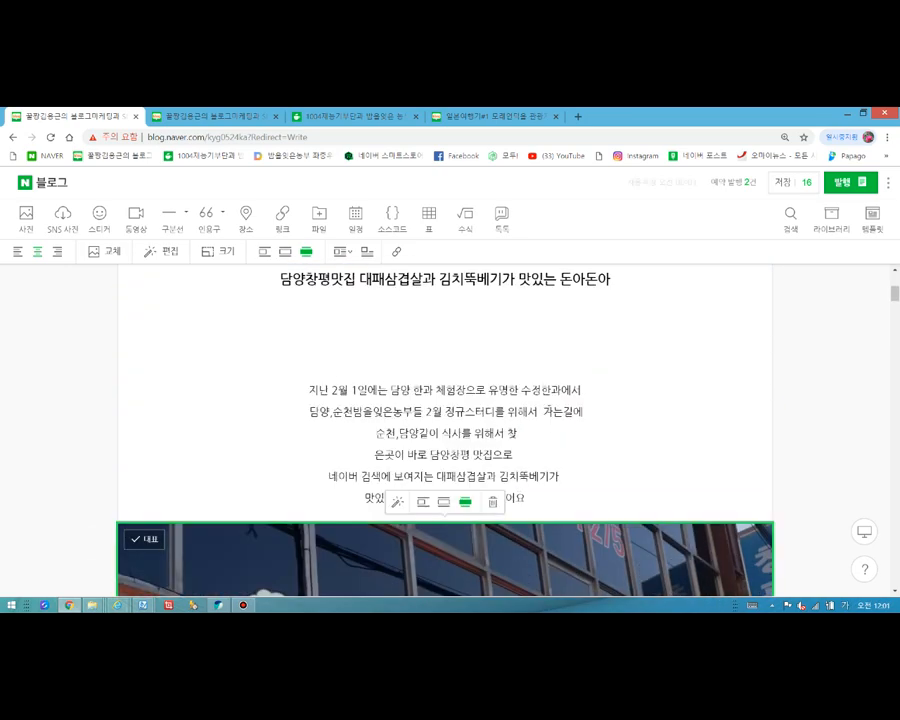
{"action": "scroll", "coordinate": [547, 413], "scroll_direction": "down", "scroll_amount": 6}
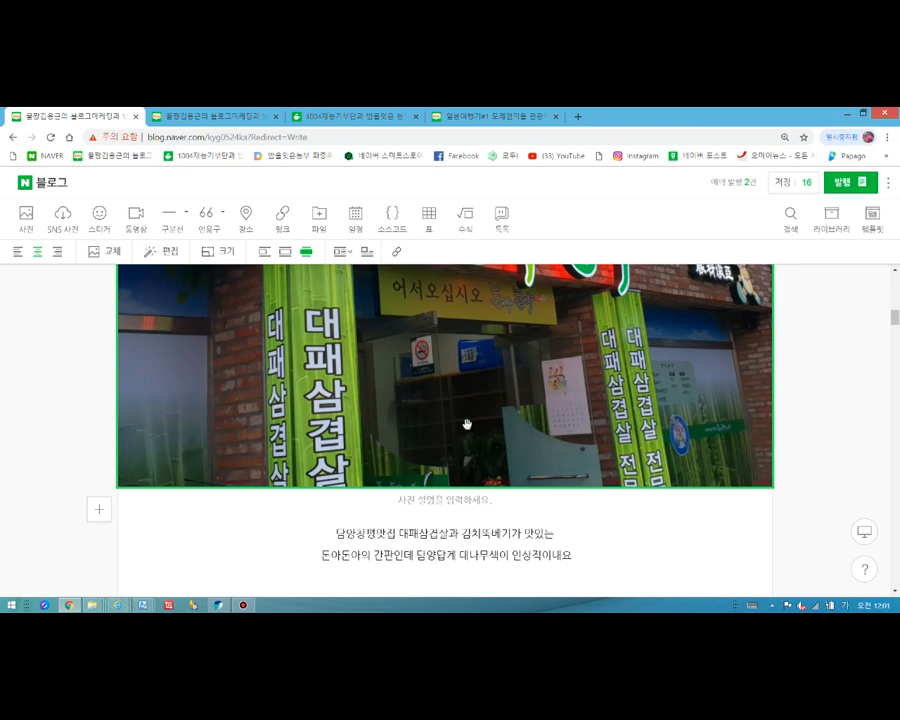
{"action": "scroll", "coordinate": [410, 540], "scroll_direction": "down", "scroll_amount": 6}
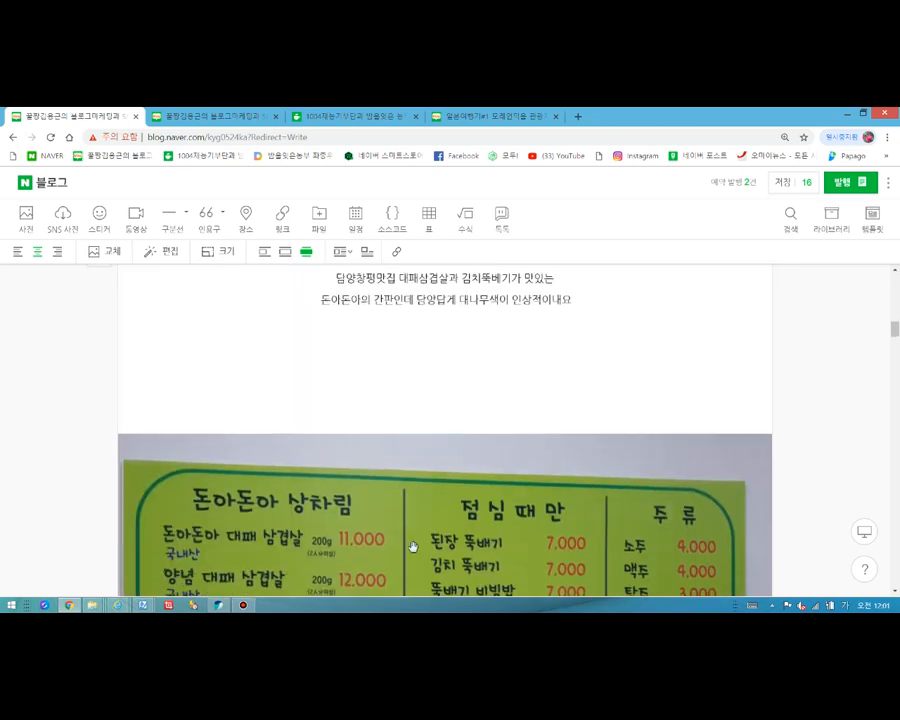
{"action": "scroll", "coordinate": [421, 525], "scroll_direction": "up", "scroll_amount": 5}
{"action": "scroll", "coordinate": [421, 524], "scroll_direction": "down", "scroll_amount": 1}
{"action": "left_click_drag", "start_coordinate": [441, 525], "coordinate": [442, 531]}
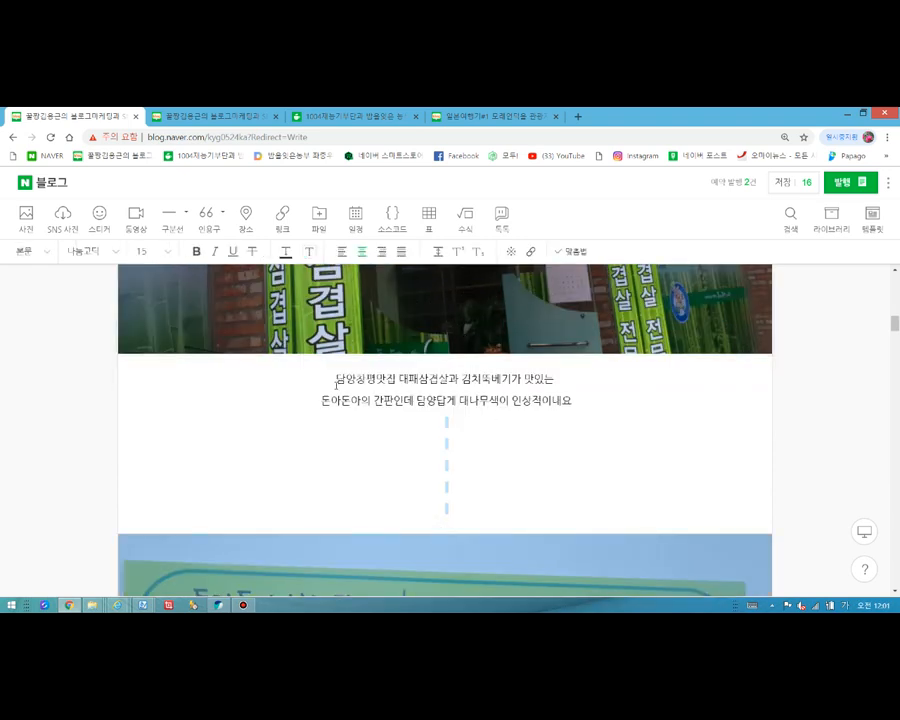
{"action": "scroll", "coordinate": [410, 350], "scroll_direction": "up", "scroll_amount": 5}
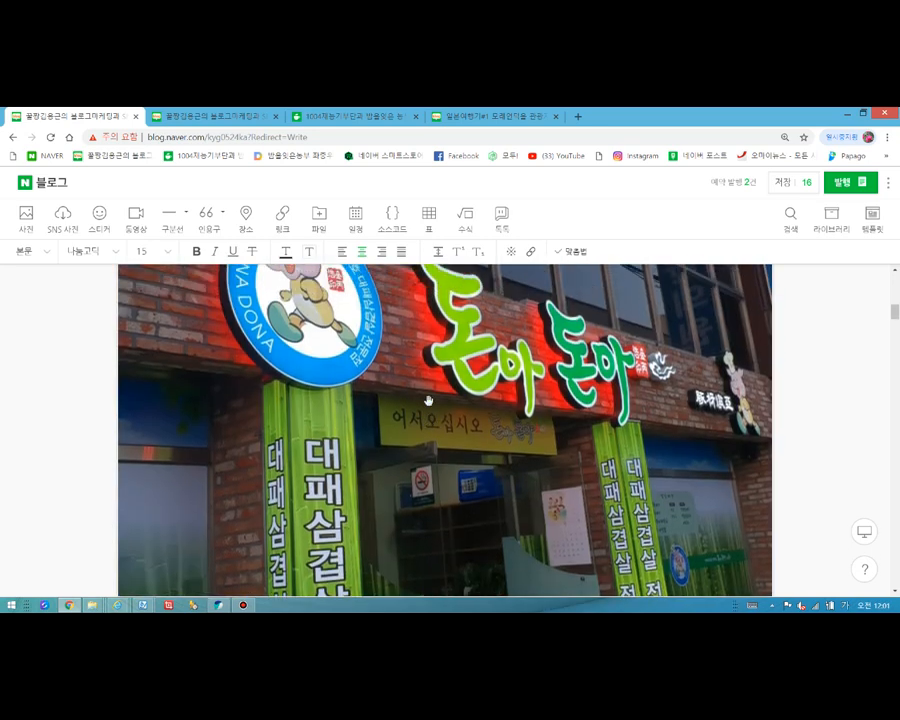
{"action": "scroll", "coordinate": [436, 427], "scroll_direction": "down", "scroll_amount": 5}
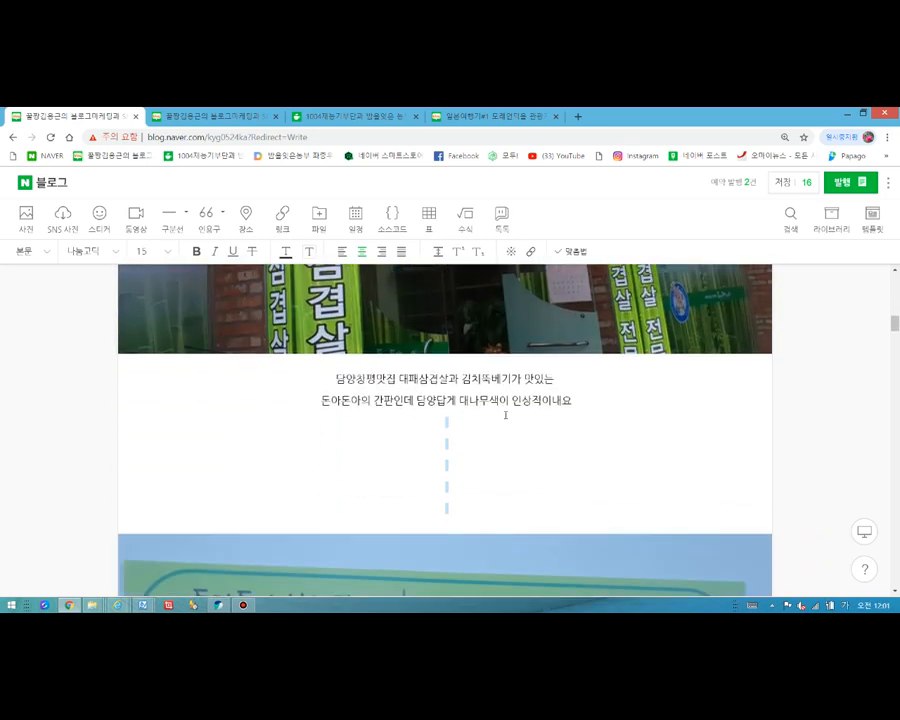
{"action": "scroll", "coordinate": [422, 537], "scroll_direction": "down", "scroll_amount": 10}
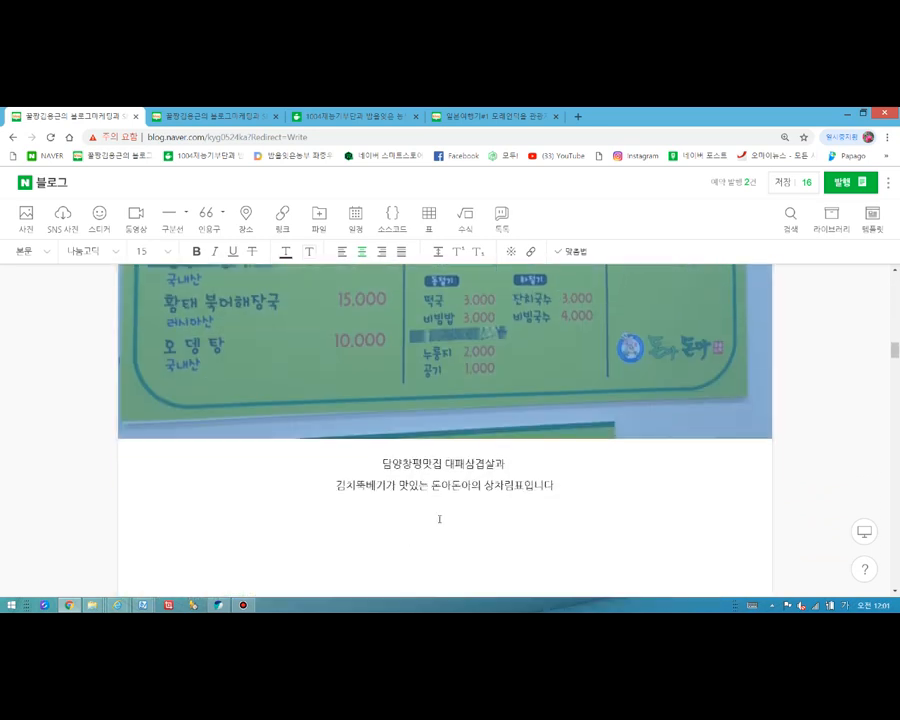
{"action": "scroll", "coordinate": [462, 480], "scroll_direction": "up", "scroll_amount": 10}
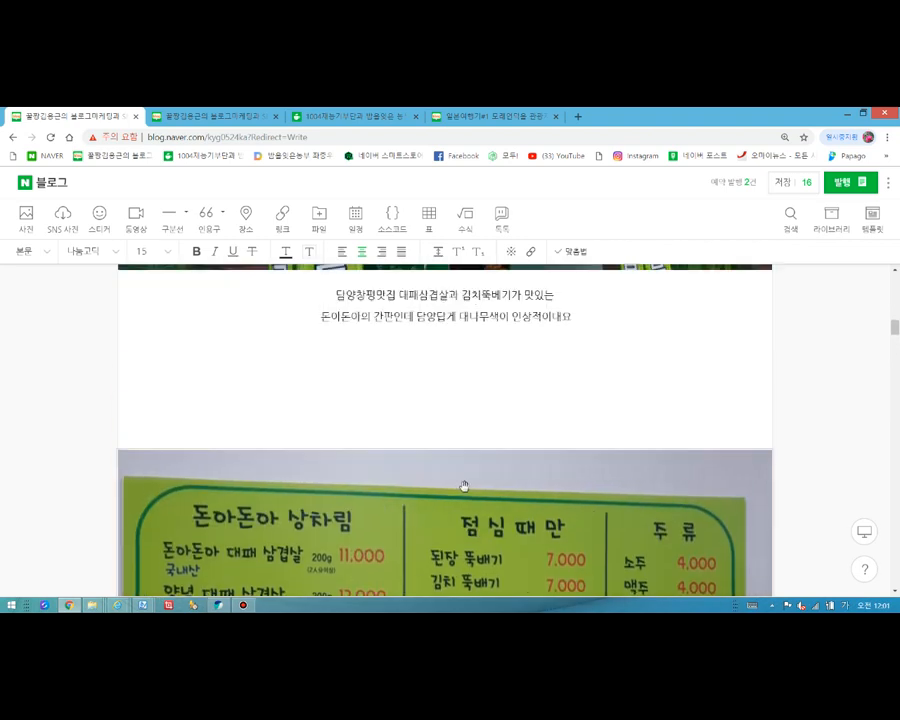
{"action": "scroll", "coordinate": [463, 488], "scroll_direction": "up", "scroll_amount": 2}
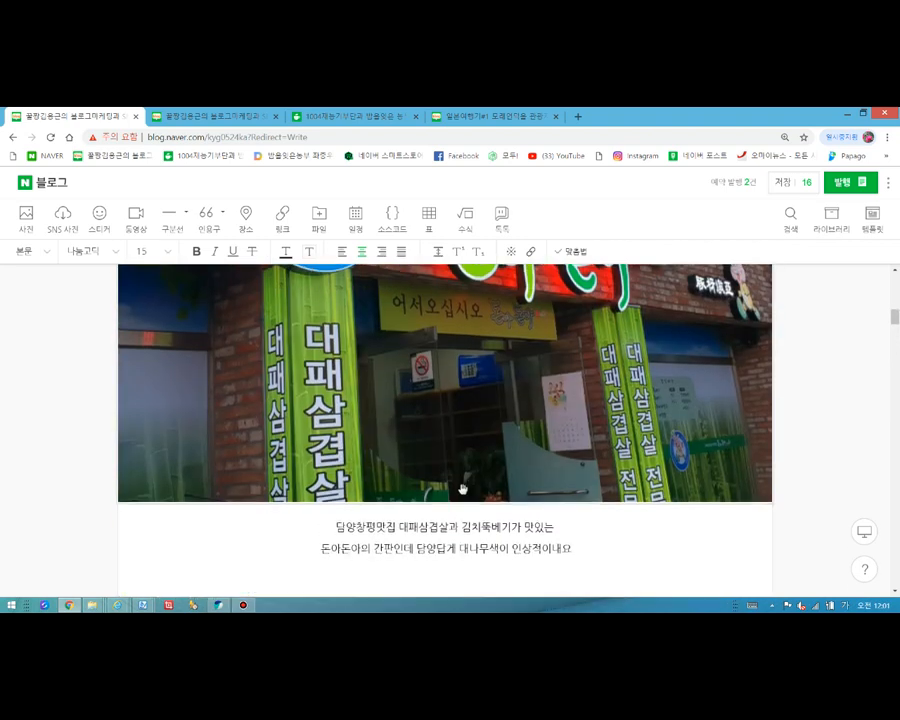
{"action": "scroll", "coordinate": [464, 488], "scroll_direction": "down", "scroll_amount": 1}
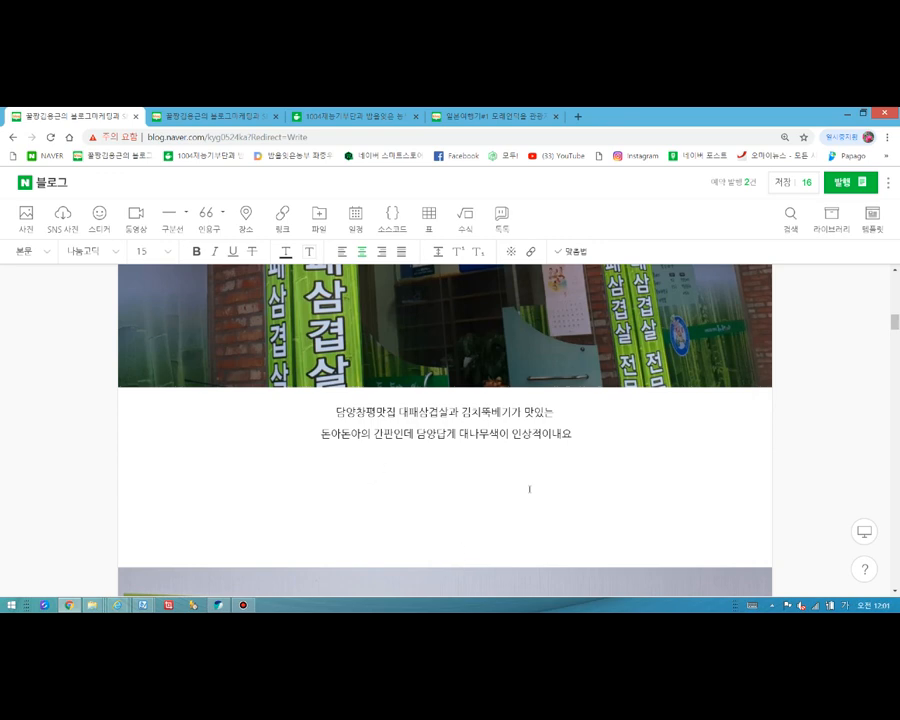
Review the remaining photos and captions down to the location map, placing the cursor in the blank space below the closing text
{"action": "scroll", "coordinate": [520, 410], "scroll_direction": "down", "scroll_amount": 8}
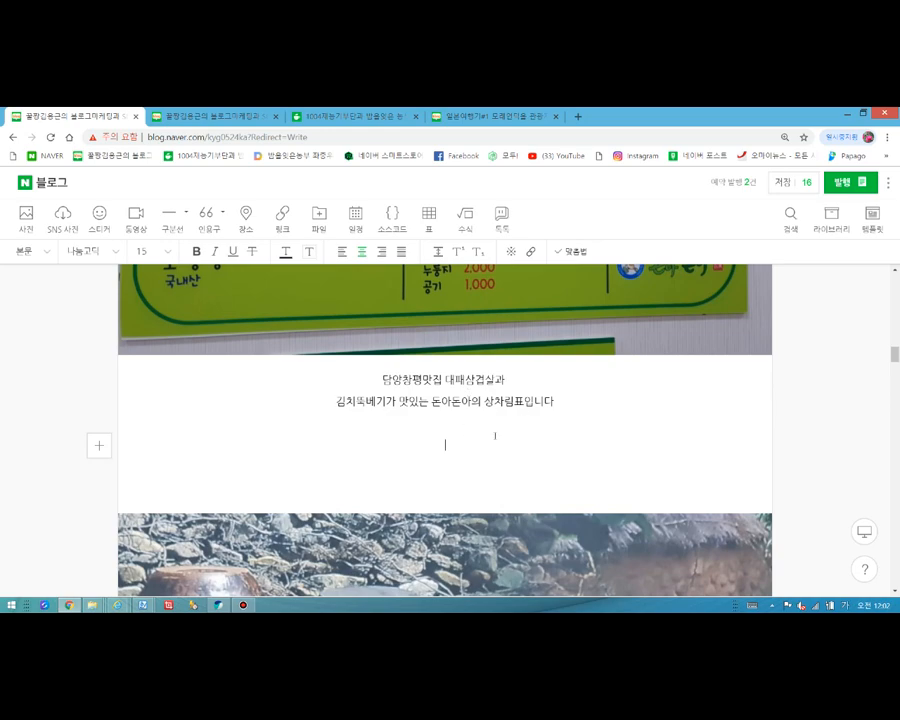
{"action": "scroll", "coordinate": [495, 435], "scroll_direction": "down", "scroll_amount": 10}
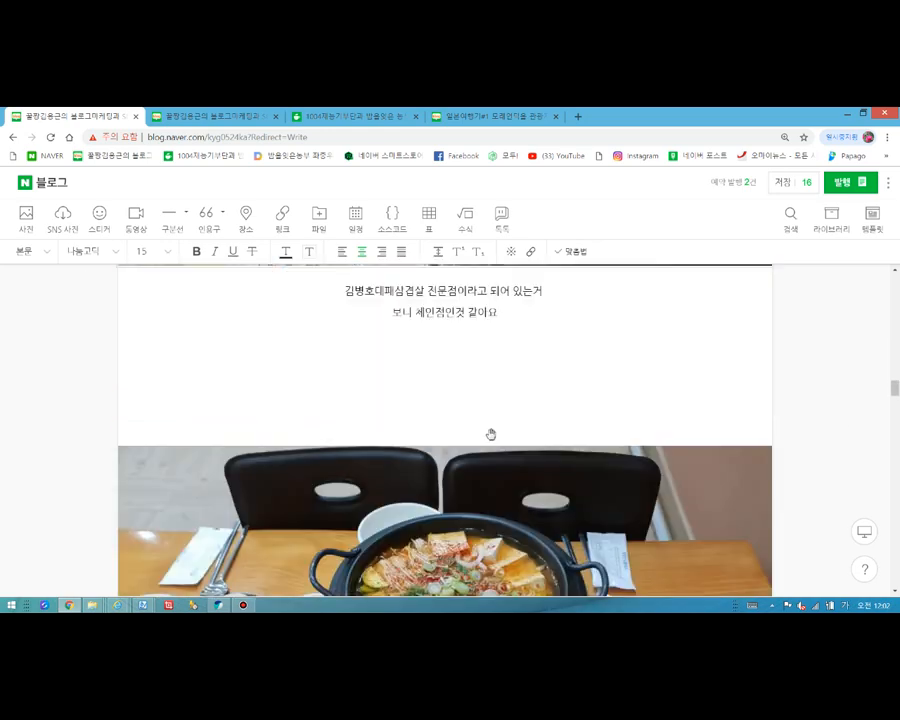
{"action": "scroll", "coordinate": [510, 420], "scroll_direction": "down", "scroll_amount": 5}
{"action": "scroll", "coordinate": [517, 418], "scroll_direction": "down", "scroll_amount": 12}
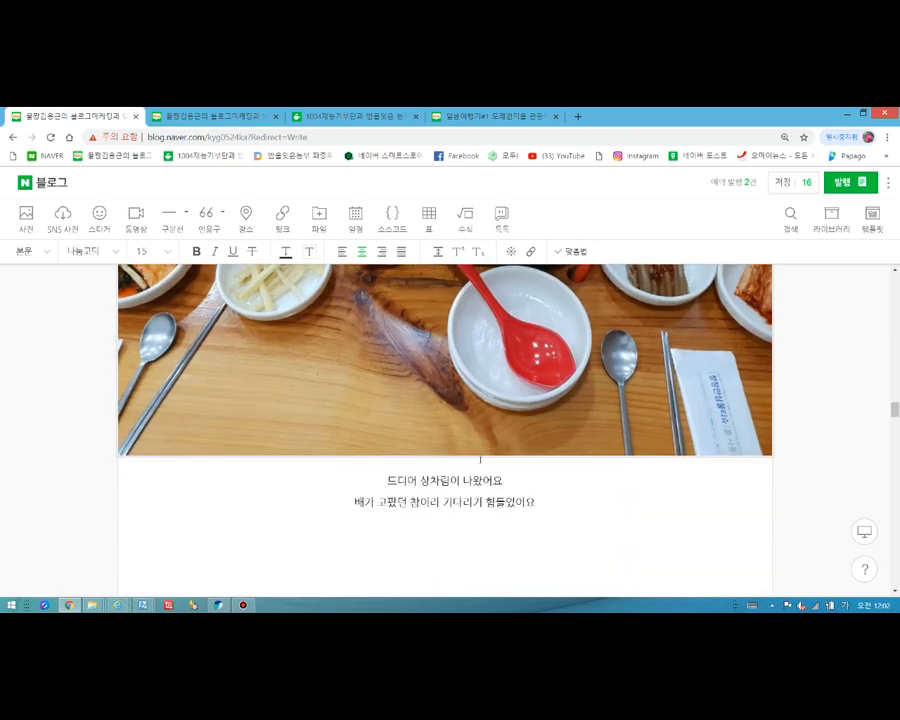
{"action": "scroll", "coordinate": [480, 456], "scroll_direction": "down", "scroll_amount": 5}
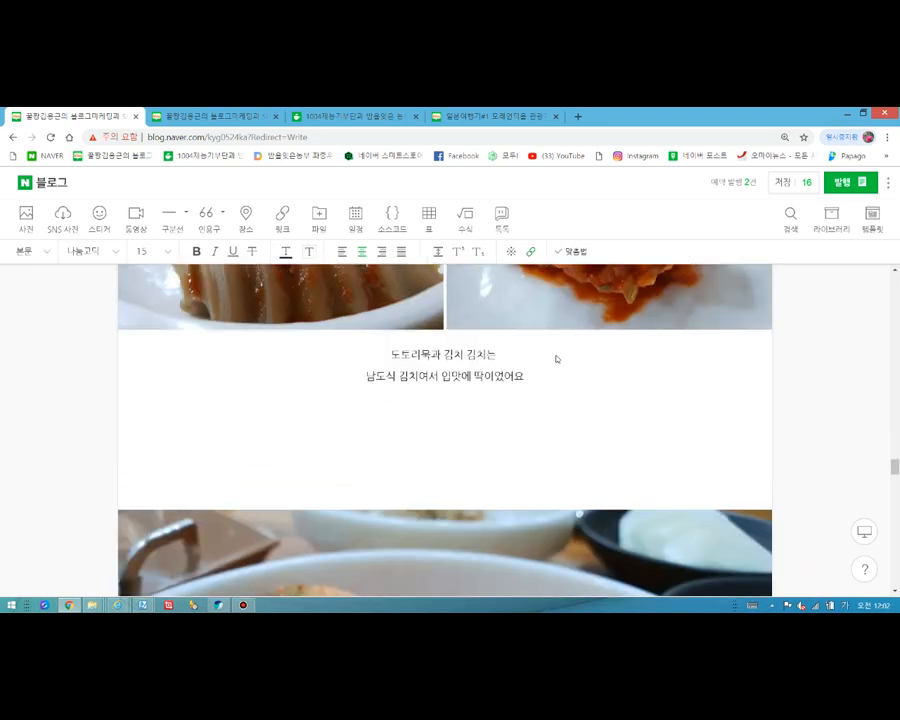
{"action": "scroll", "coordinate": [556, 357], "scroll_direction": "down", "scroll_amount": 10}
{"action": "scroll", "coordinate": [540, 375], "scroll_direction": "down", "scroll_amount": 8}
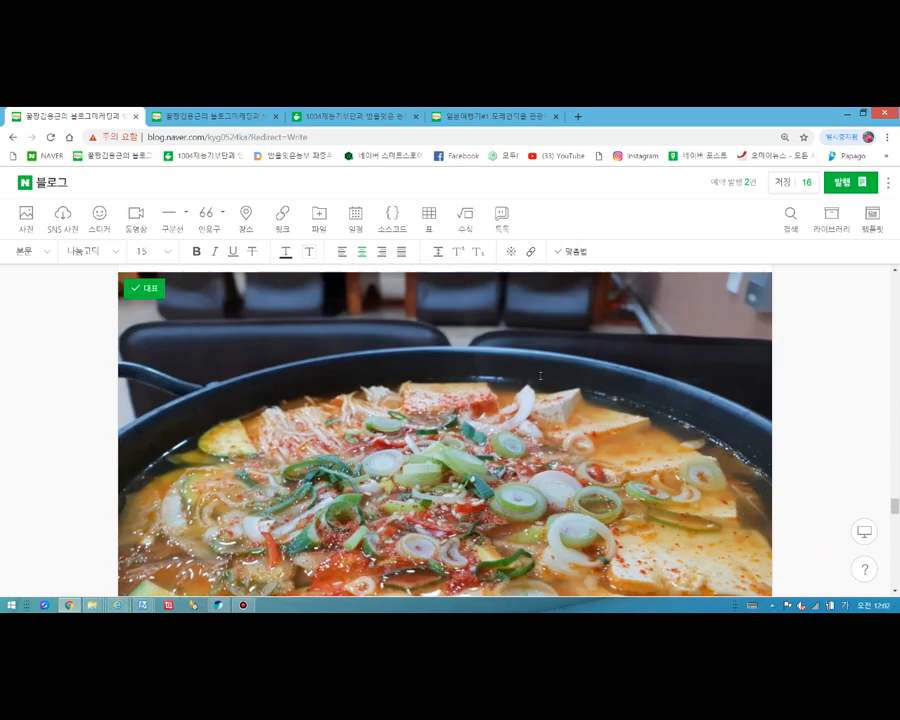
{"action": "scroll", "coordinate": [537, 384], "scroll_direction": "down", "scroll_amount": 3}
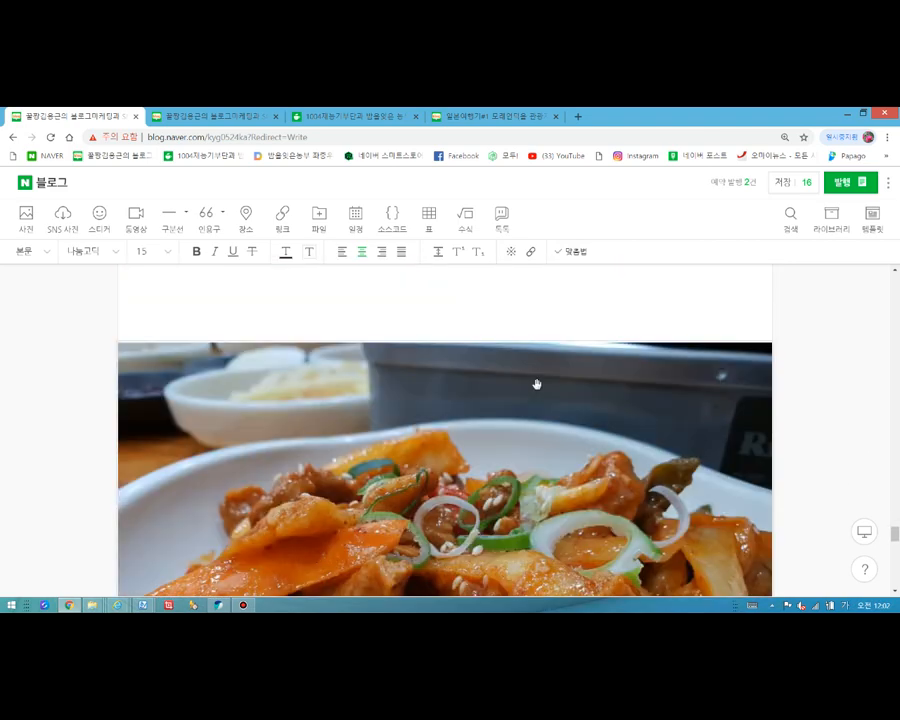
{"action": "scroll", "coordinate": [530, 384], "scroll_direction": "up", "scroll_amount": 3}
{"action": "scroll", "coordinate": [528, 388], "scroll_direction": "down", "scroll_amount": 3}
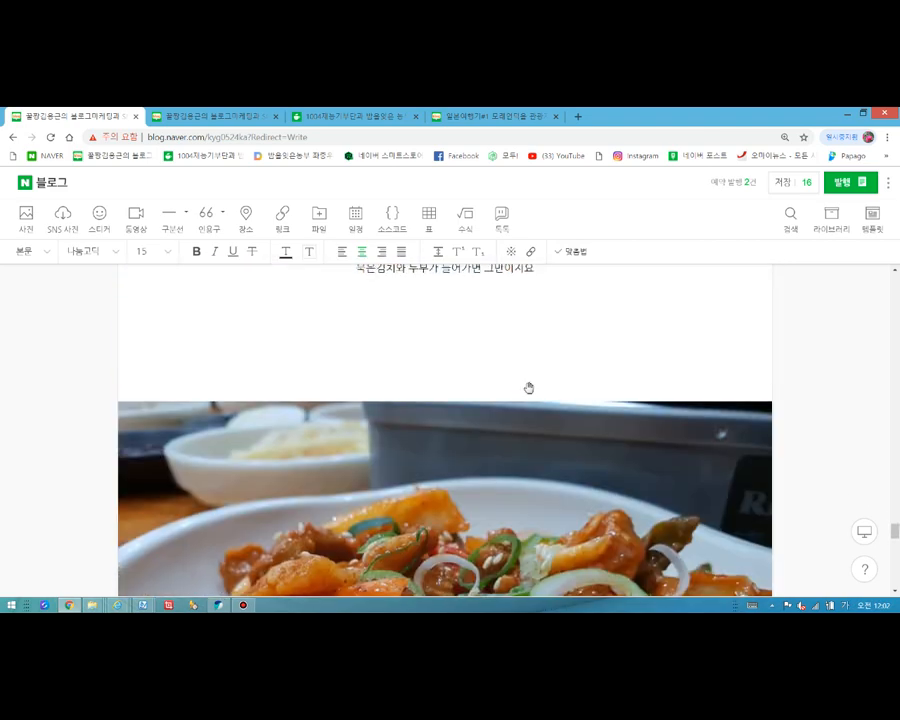
{"action": "scroll", "coordinate": [444, 371], "scroll_direction": "down", "scroll_amount": 3}
{"action": "scroll", "coordinate": [460, 421], "scroll_direction": "down", "scroll_amount": 3}
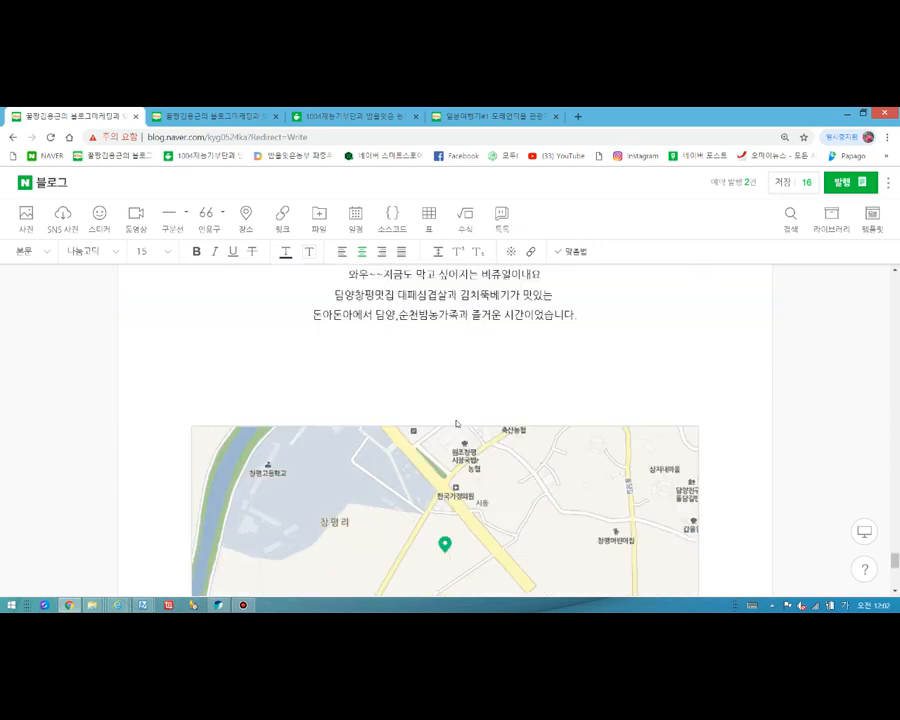
{"action": "left_click", "coordinate": [430, 349]}
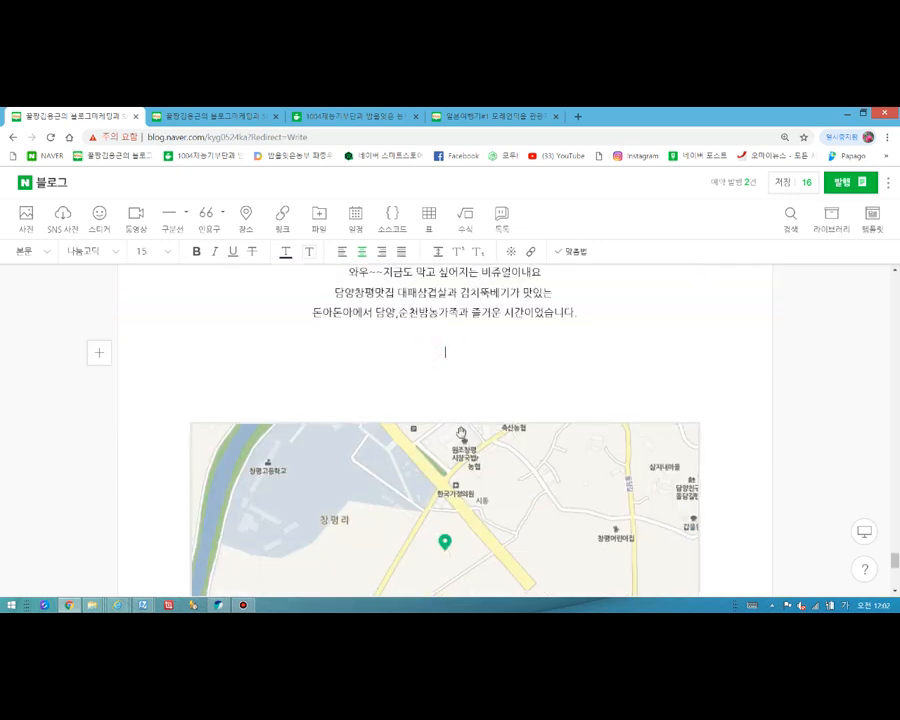
Search the domestic places for 수정한과 and close the place finder without adding a location
{"action": "scroll", "coordinate": [455, 439], "scroll_direction": "down", "scroll_amount": 3}
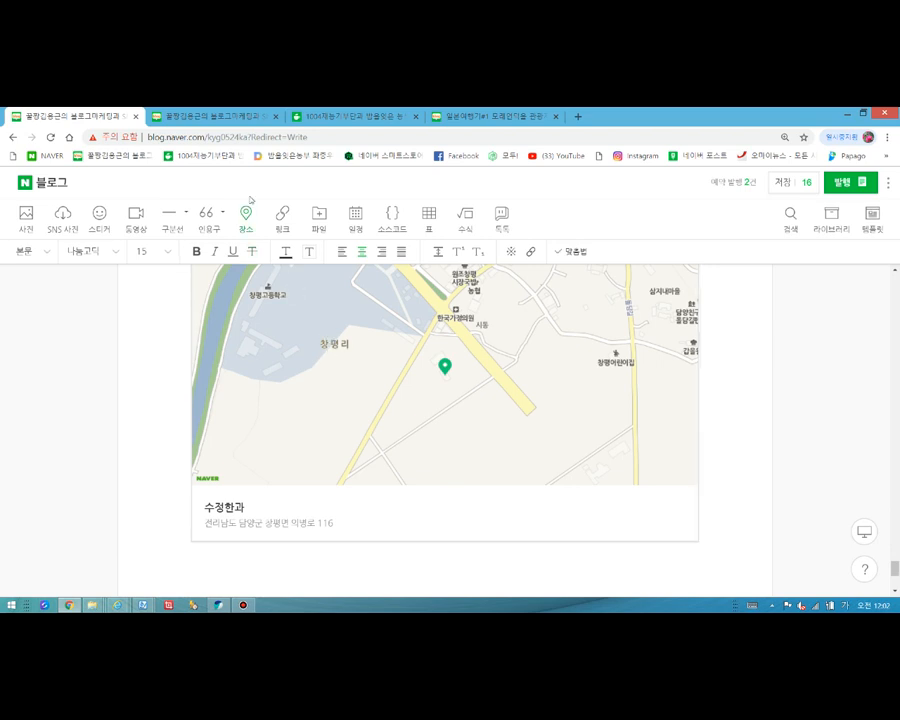
{"action": "left_click", "coordinate": [246, 213]}
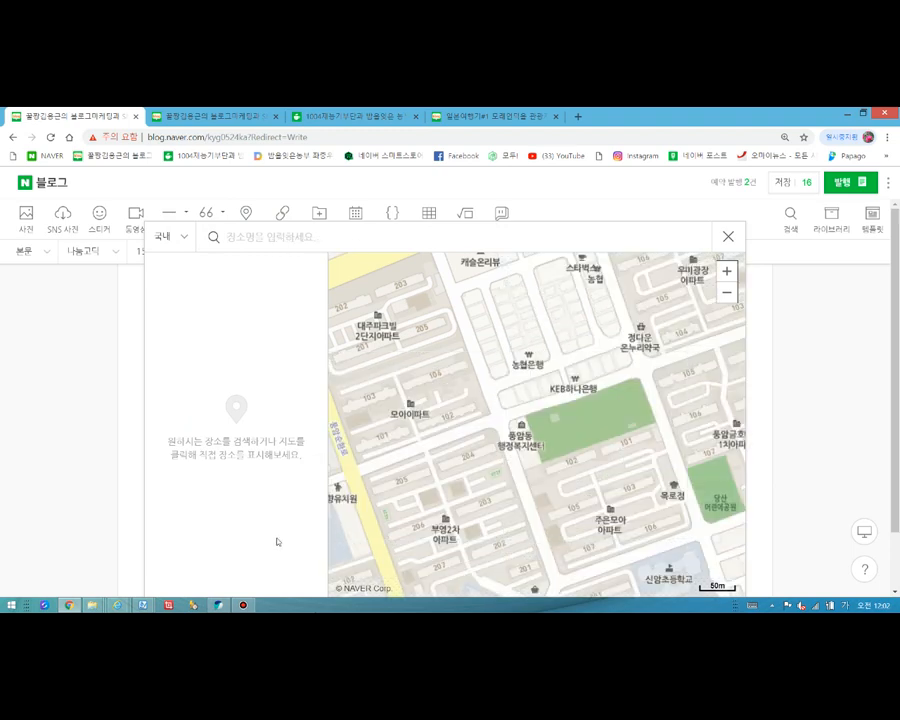
{"action": "type", "text": "ㅅ"}
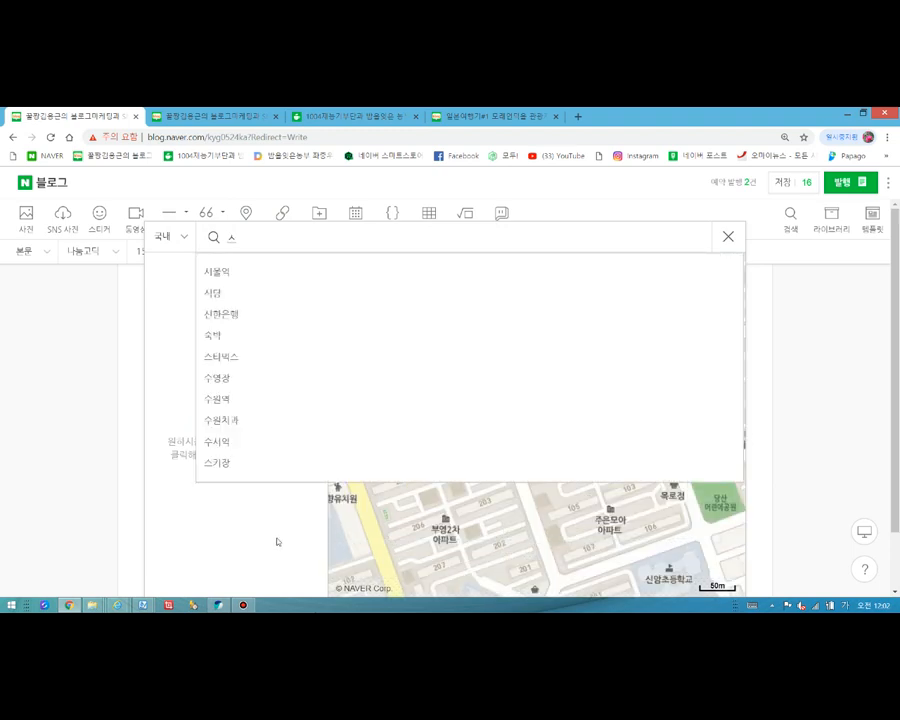
{"action": "type", "text": "ㅜㄱ정한과"}
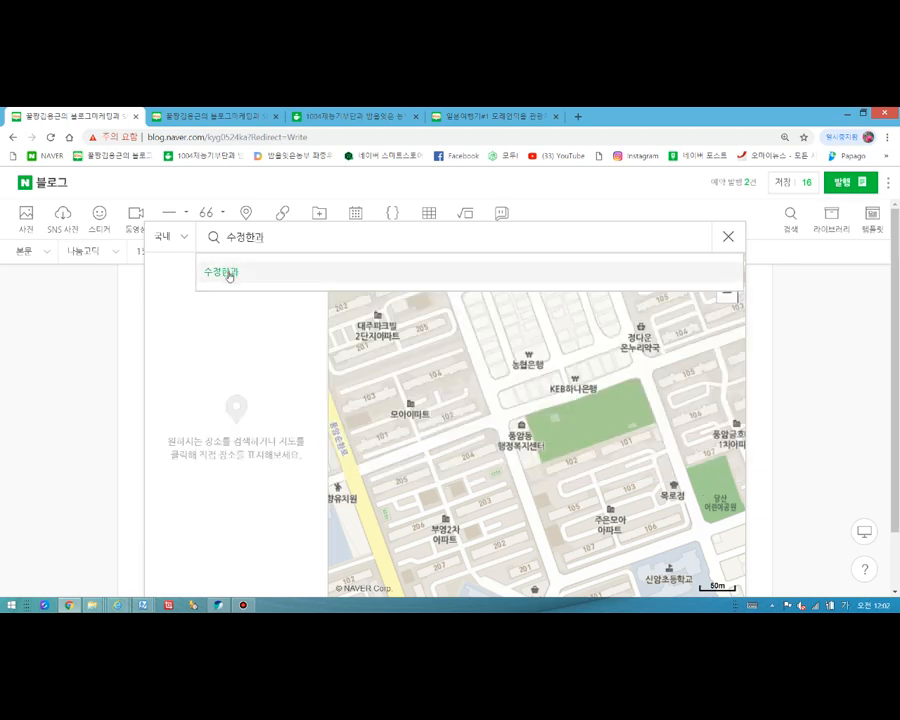
{"action": "left_click", "coordinate": [229, 277]}
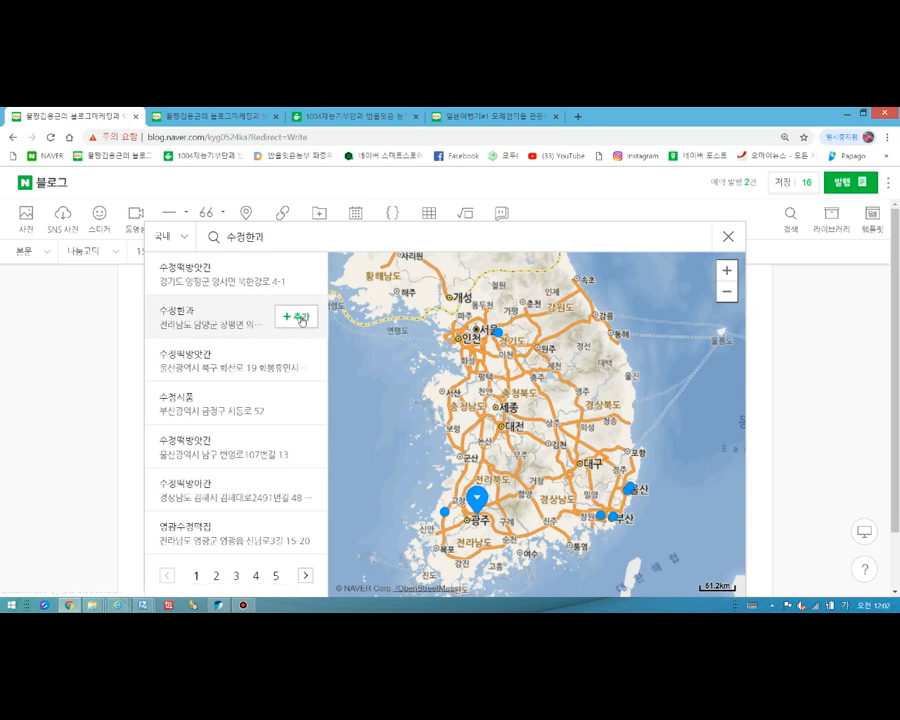
{"action": "left_click", "coordinate": [729, 237]}
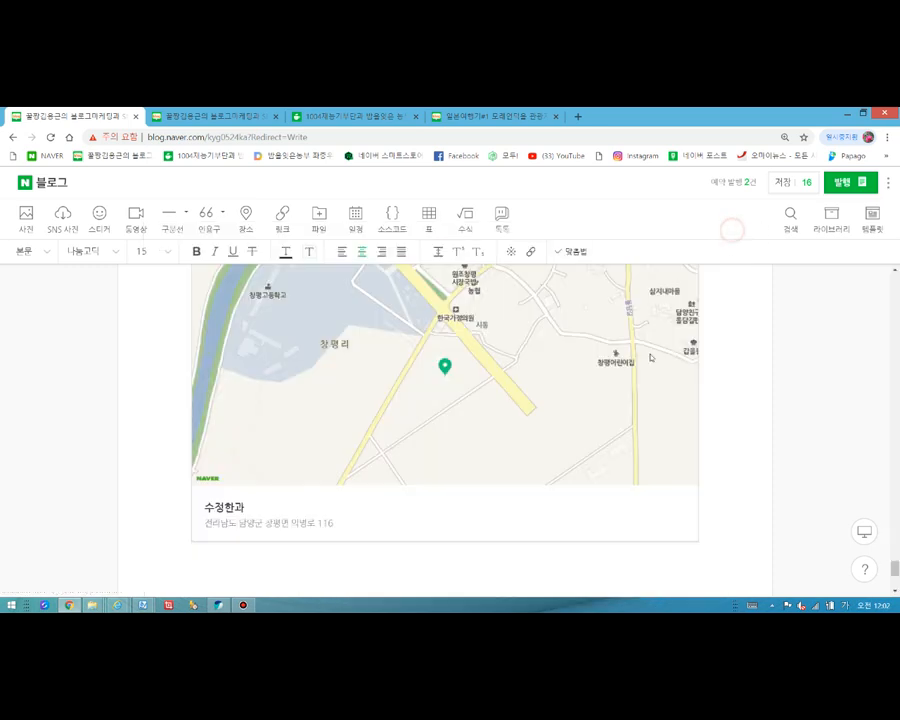
Format the whole post with font size 15, centre alignment and 200% line spacing
{"action": "scroll", "coordinate": [512, 407], "scroll_direction": "up", "scroll_amount": 3}
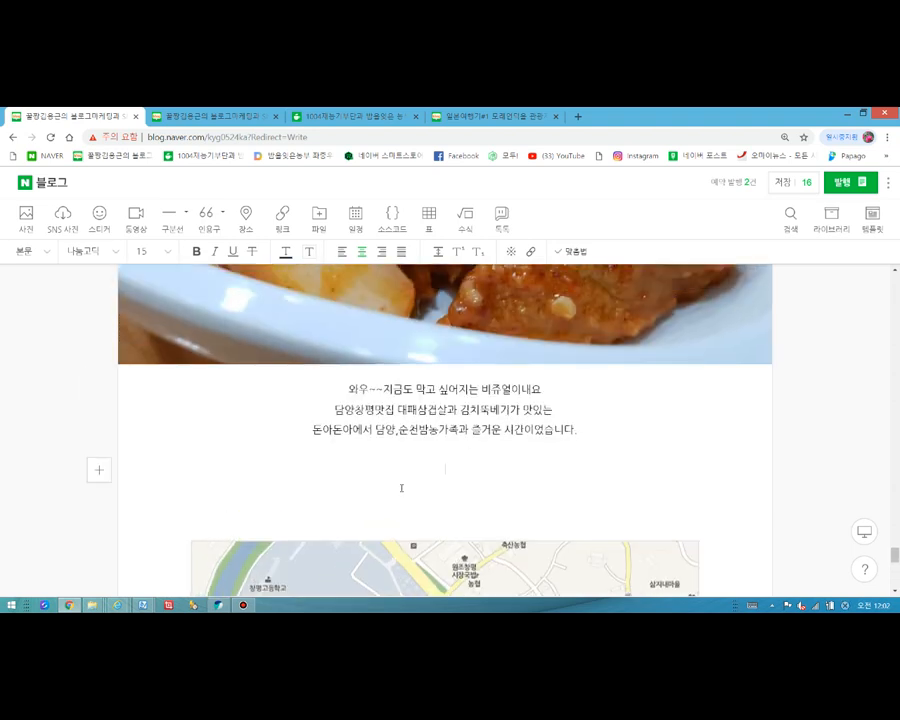
{"action": "scroll", "coordinate": [401, 488], "scroll_direction": "down", "scroll_amount": 1}
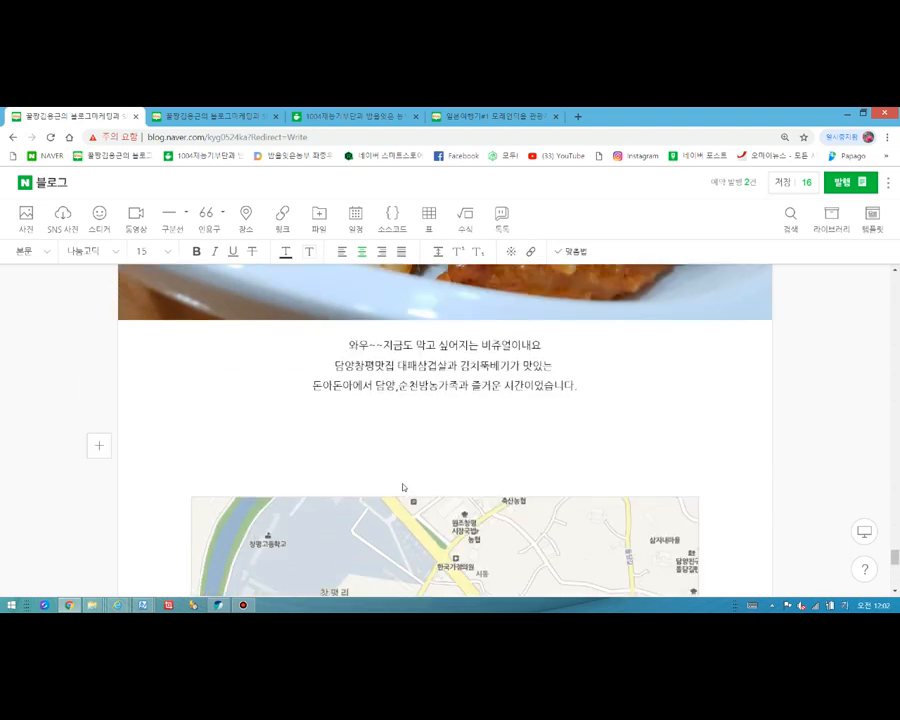
{"action": "key", "text": "ctrl+a"}
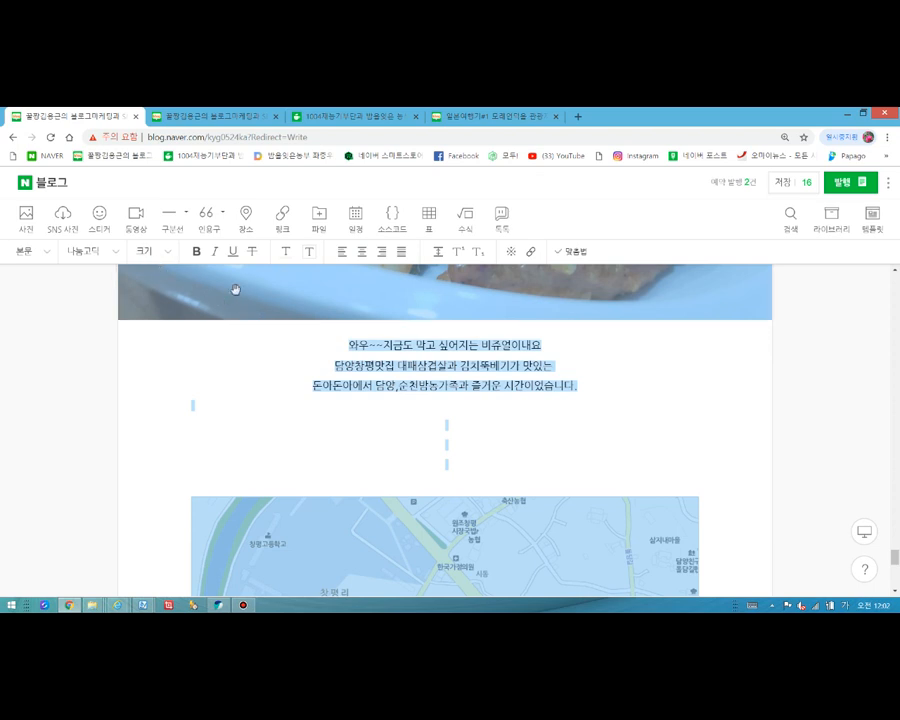
{"action": "left_click", "coordinate": [167, 253]}
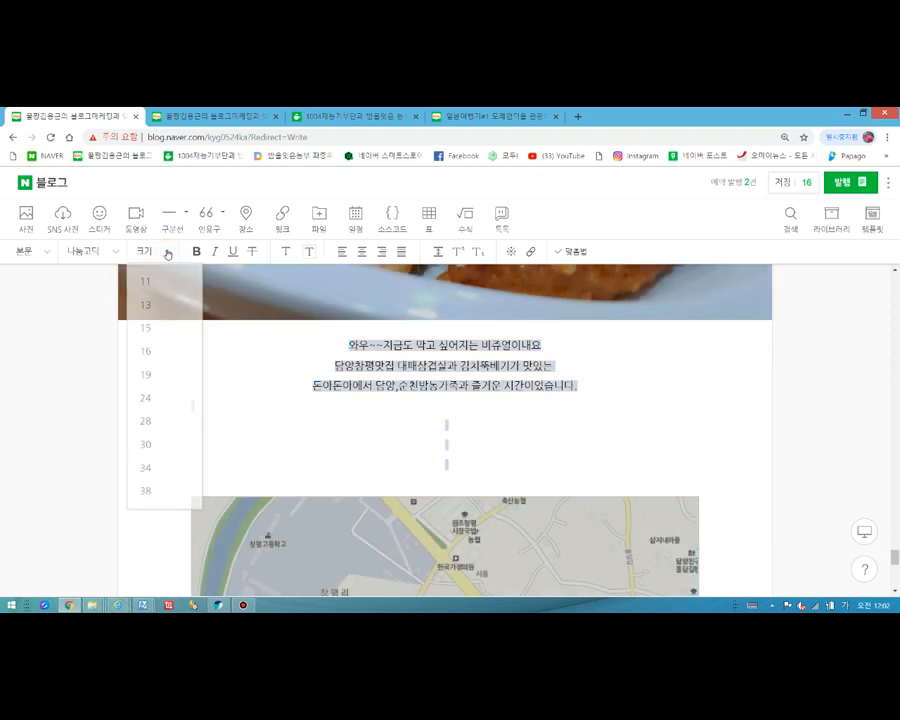
{"action": "left_click", "coordinate": [153, 337]}
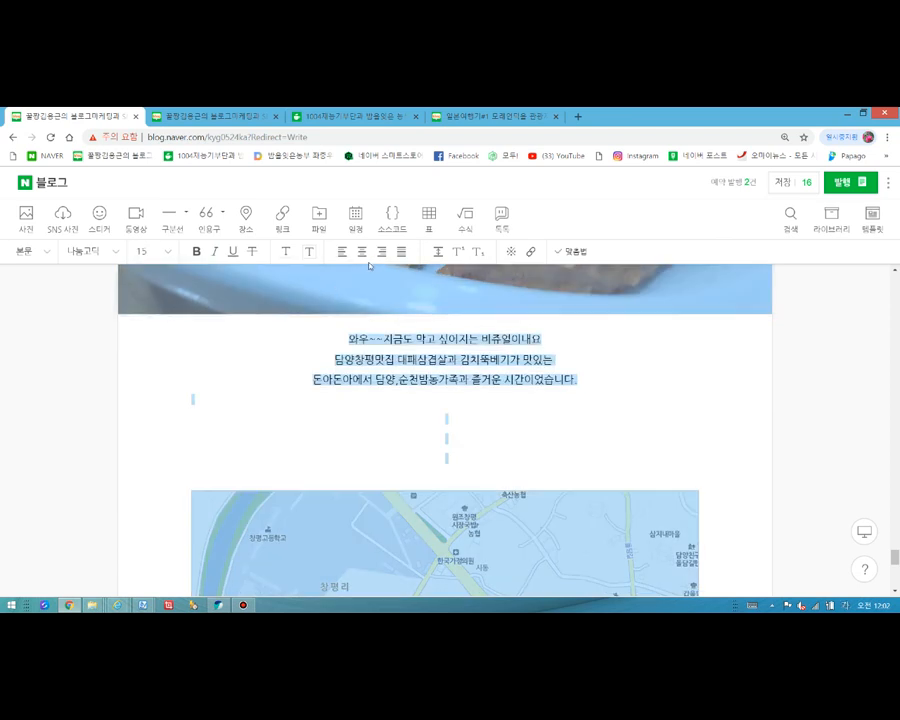
{"action": "left_click", "coordinate": [363, 253]}
{"action": "left_click", "coordinate": [439, 253]}
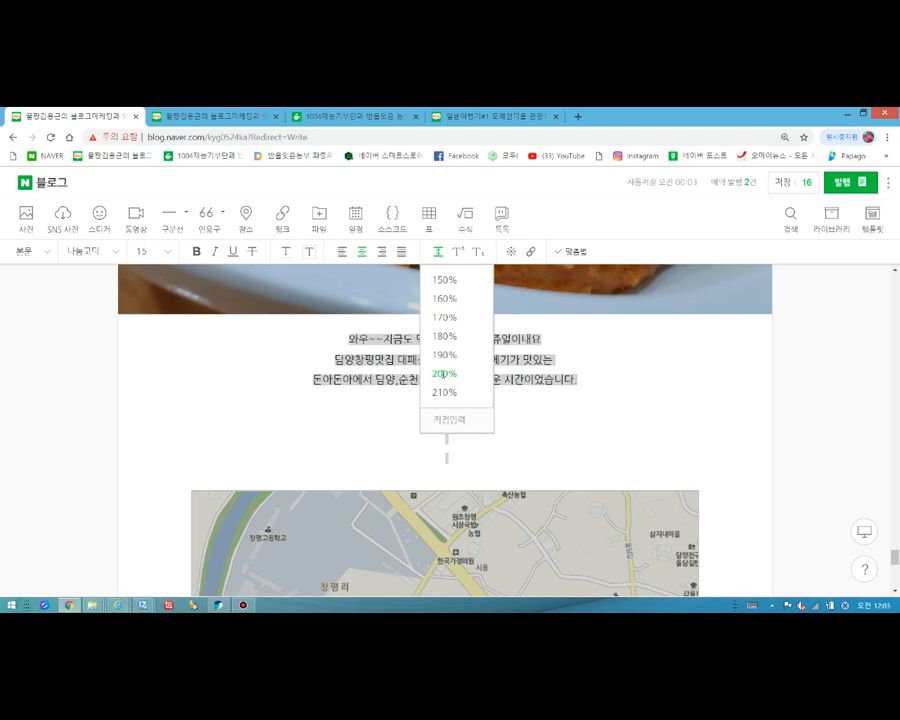
{"action": "left_click", "coordinate": [589, 412]}
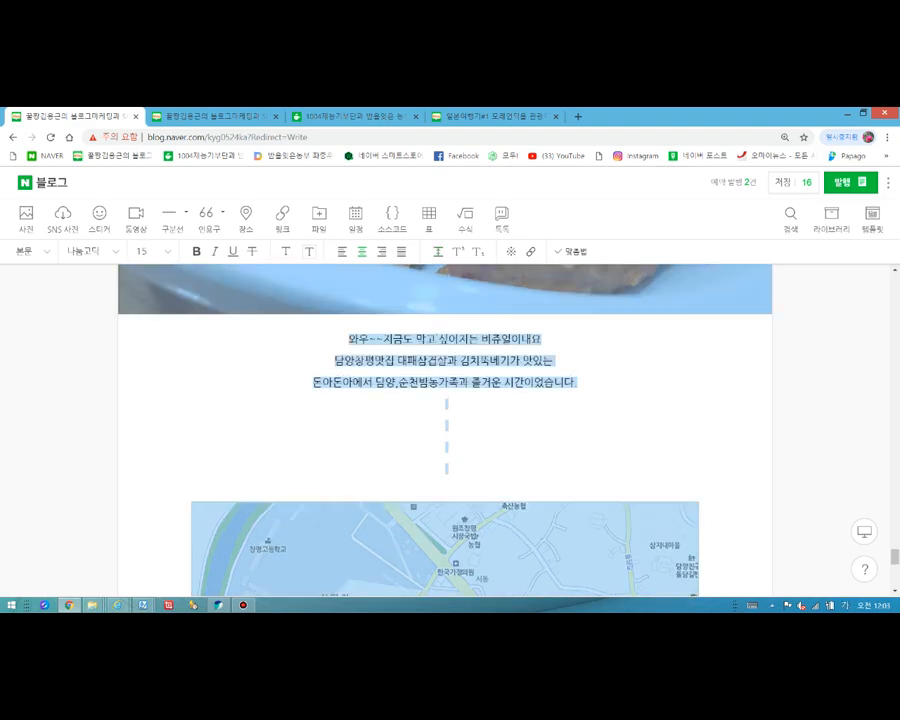
{"action": "left_click", "coordinate": [672, 392]}
Reapply bold to the opening line 담양창평맛집 대패삼겹살과 김치뚝베기가 맛있는 돈아돈아 below the title image and set its font size to 19
{"action": "scroll", "coordinate": [673, 369], "scroll_direction": "up", "scroll_amount": 20}
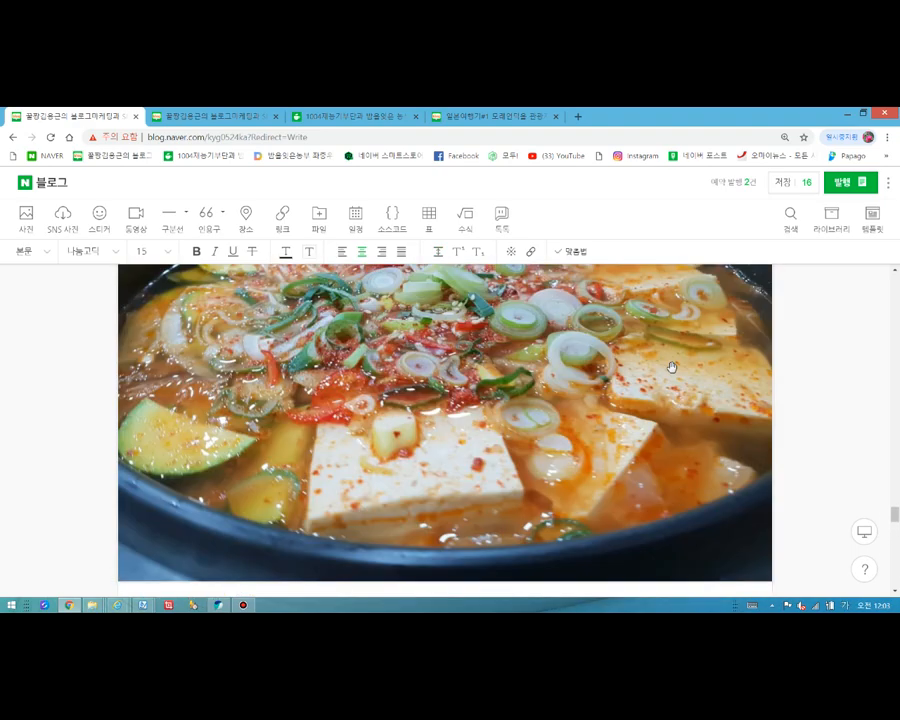
{"action": "scroll", "coordinate": [671, 366], "scroll_direction": "up", "scroll_amount": 20}
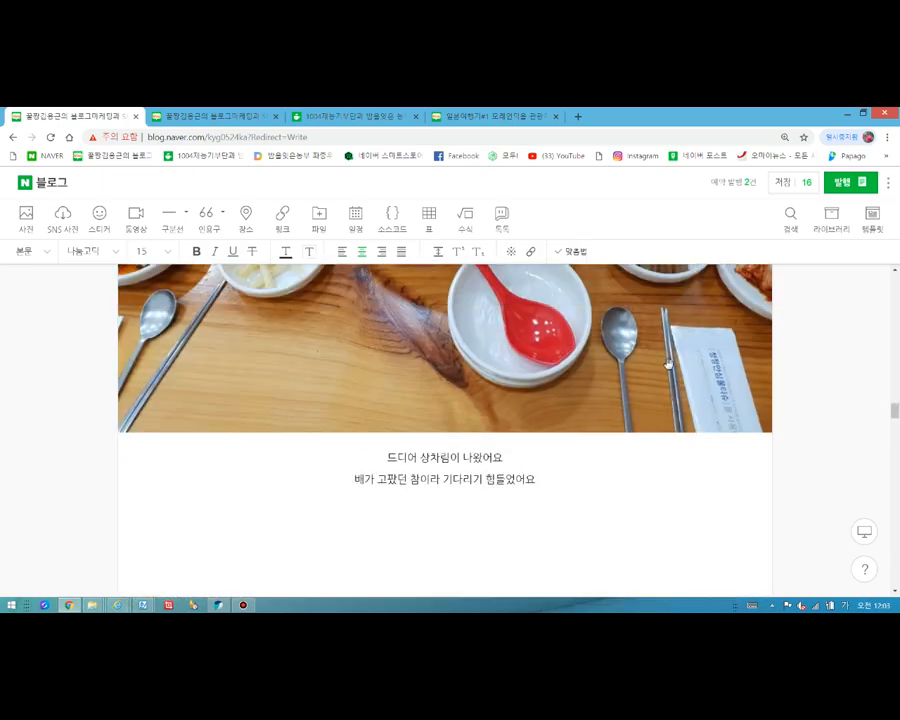
{"action": "scroll", "coordinate": [665, 365], "scroll_direction": "up", "scroll_amount": 20}
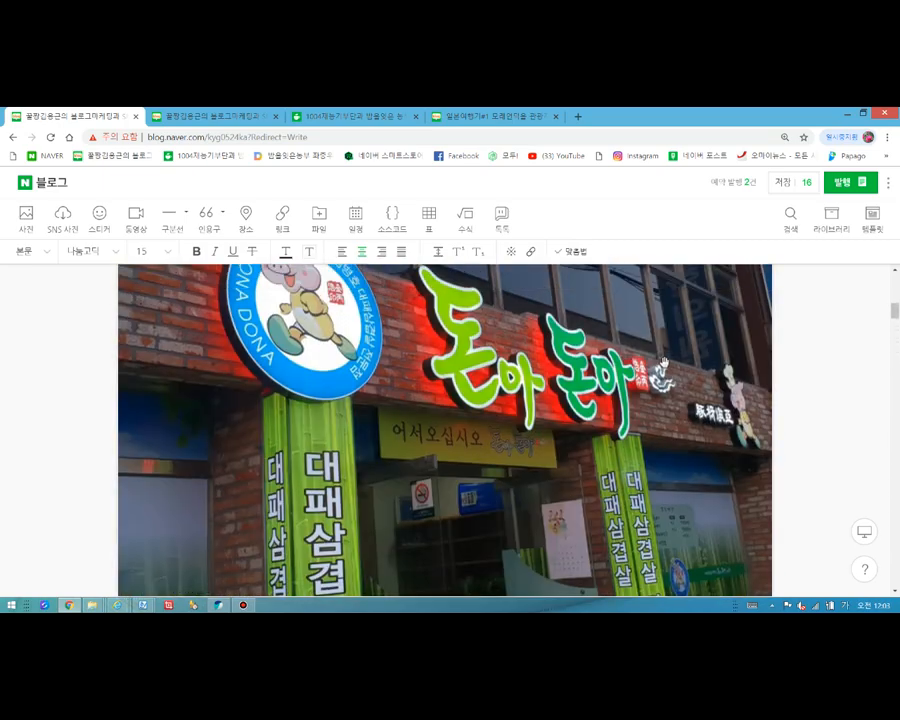
{"action": "scroll", "coordinate": [655, 363], "scroll_direction": "up", "scroll_amount": 5}
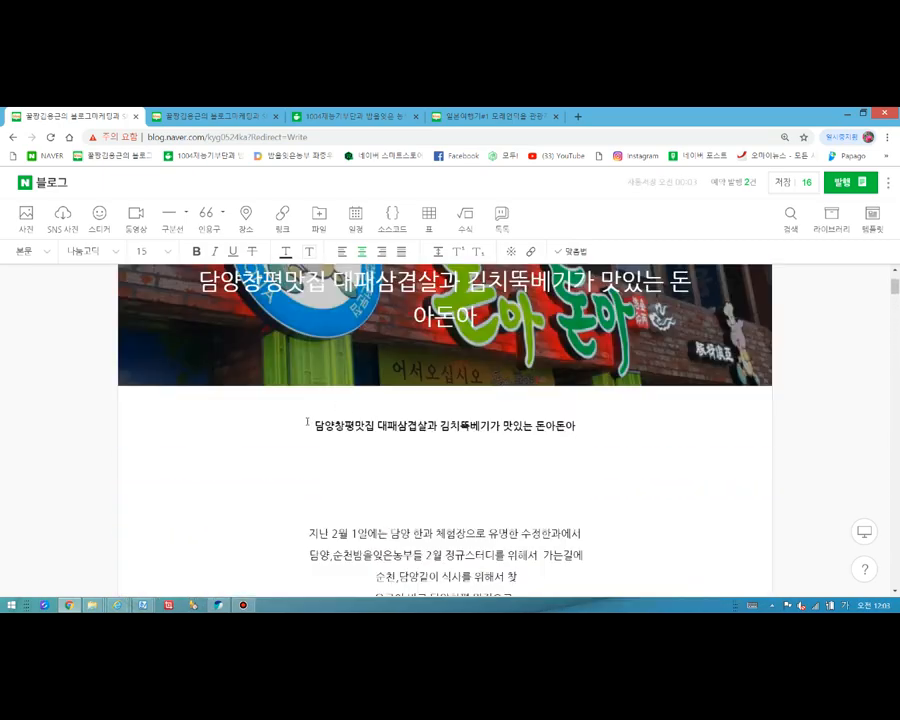
{"action": "left_click_drag", "start_coordinate": [311, 426], "coordinate": [578, 426]}
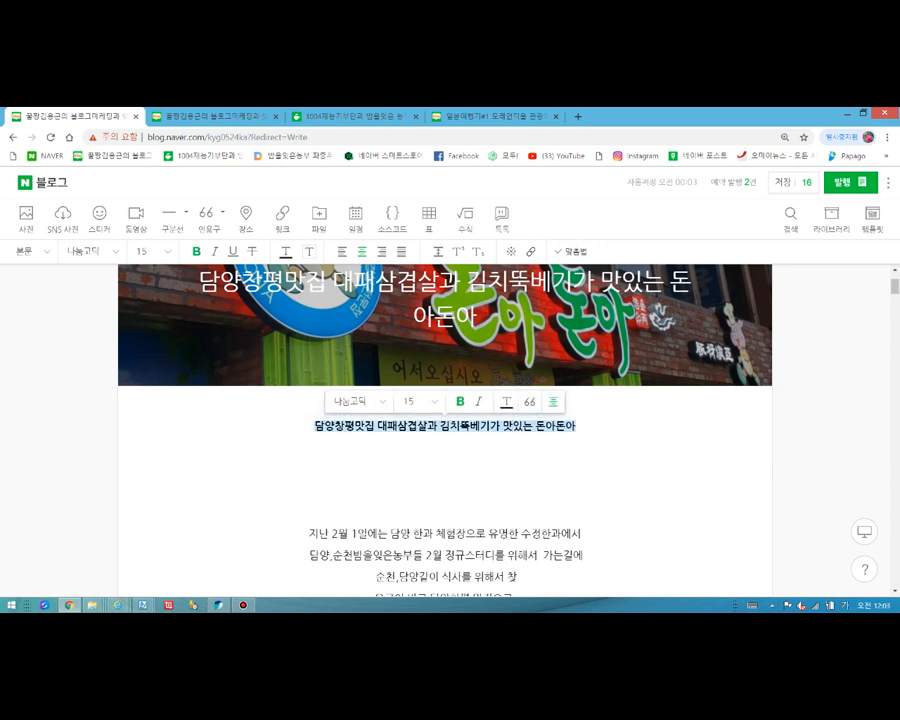
{"action": "left_click", "coordinate": [199, 252]}
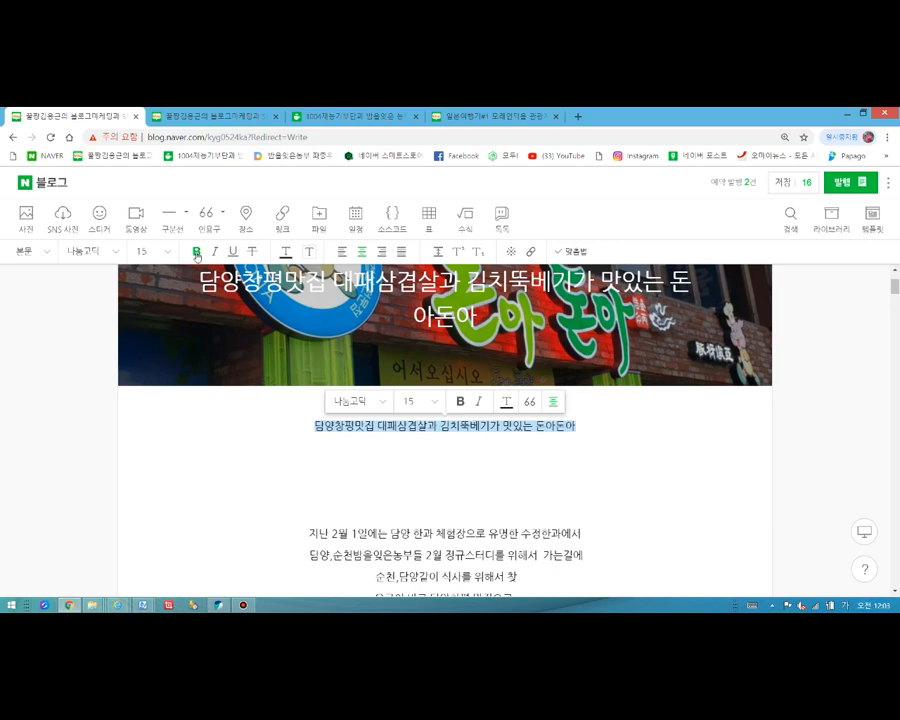
{"action": "left_click", "coordinate": [197, 252]}
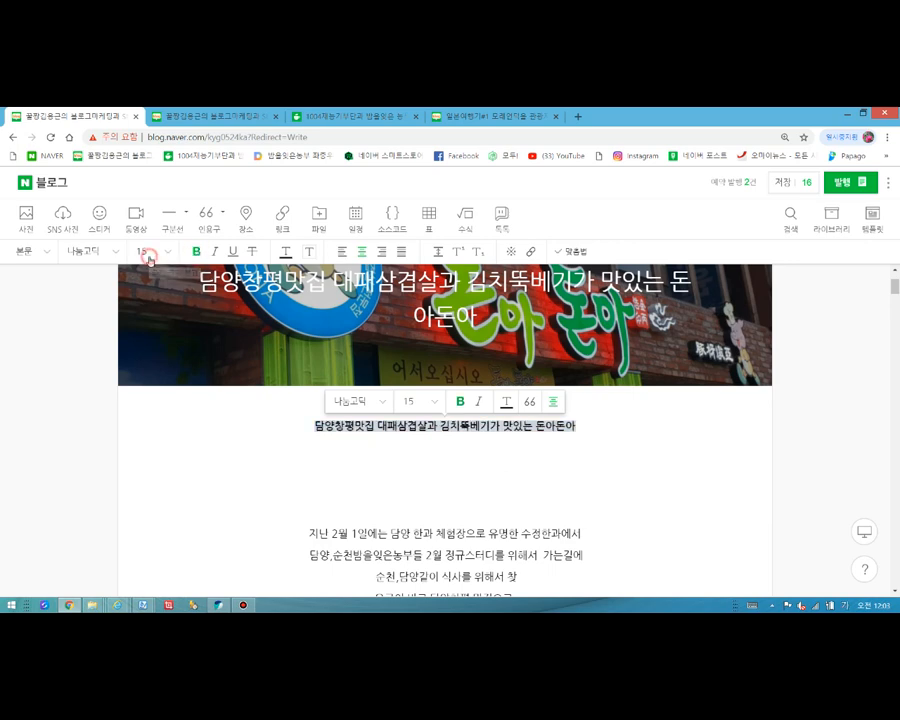
{"action": "left_click", "coordinate": [149, 259]}
{"action": "left_click", "coordinate": [153, 374]}
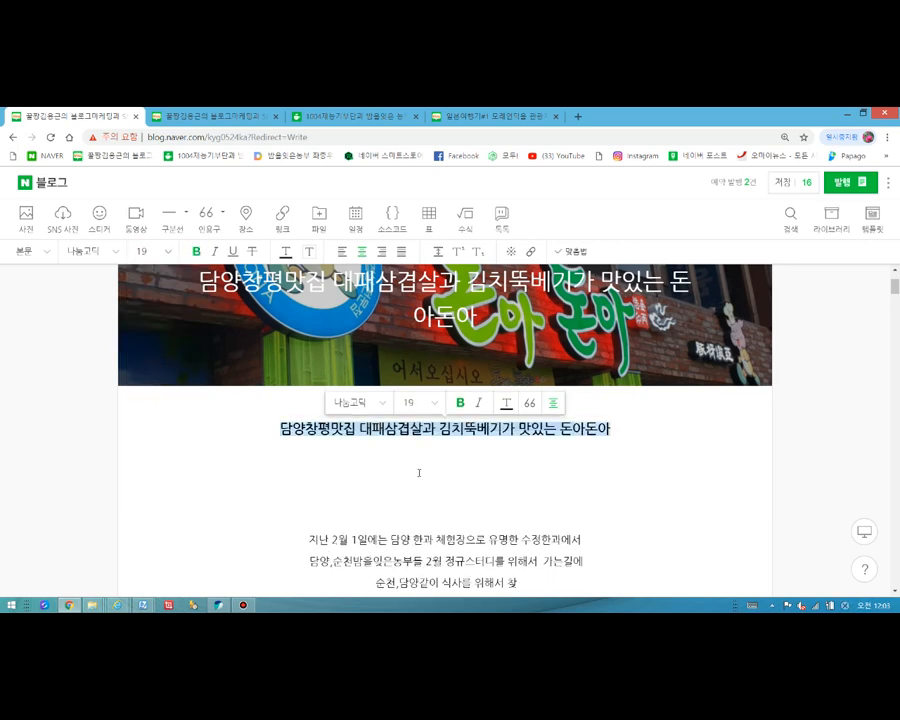
{"action": "left_click", "coordinate": [419, 473]}
Review the post's text and photos from the introduction through the storefront, crock jars, stew and side dishes to the 총각김치 caption
{"action": "scroll", "coordinate": [677, 426], "scroll_direction": "down", "scroll_amount": 3}
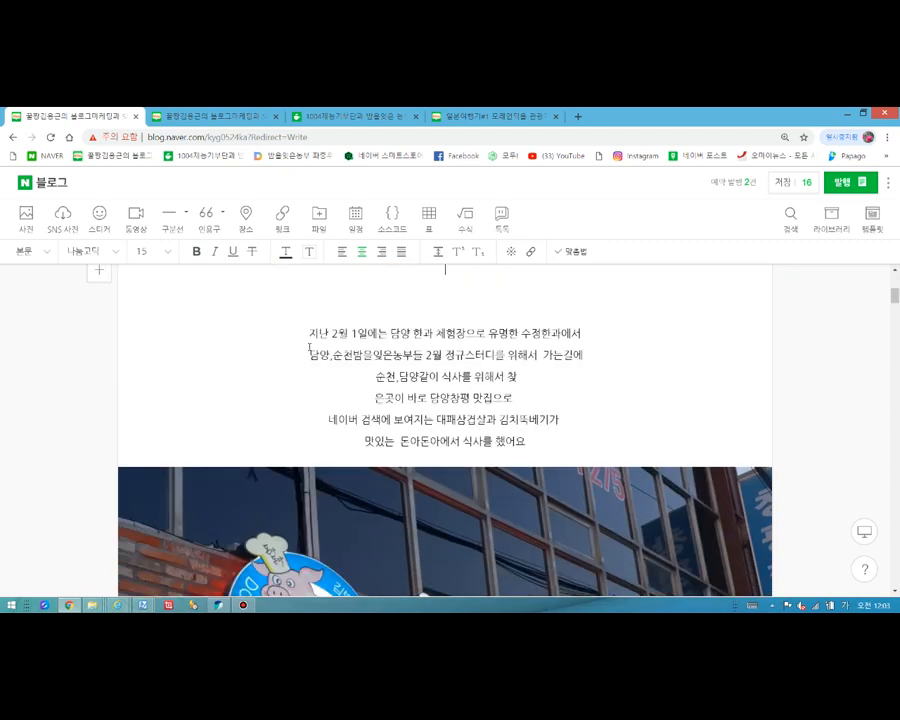
{"action": "scroll", "coordinate": [412, 371], "scroll_direction": "down", "scroll_amount": 7}
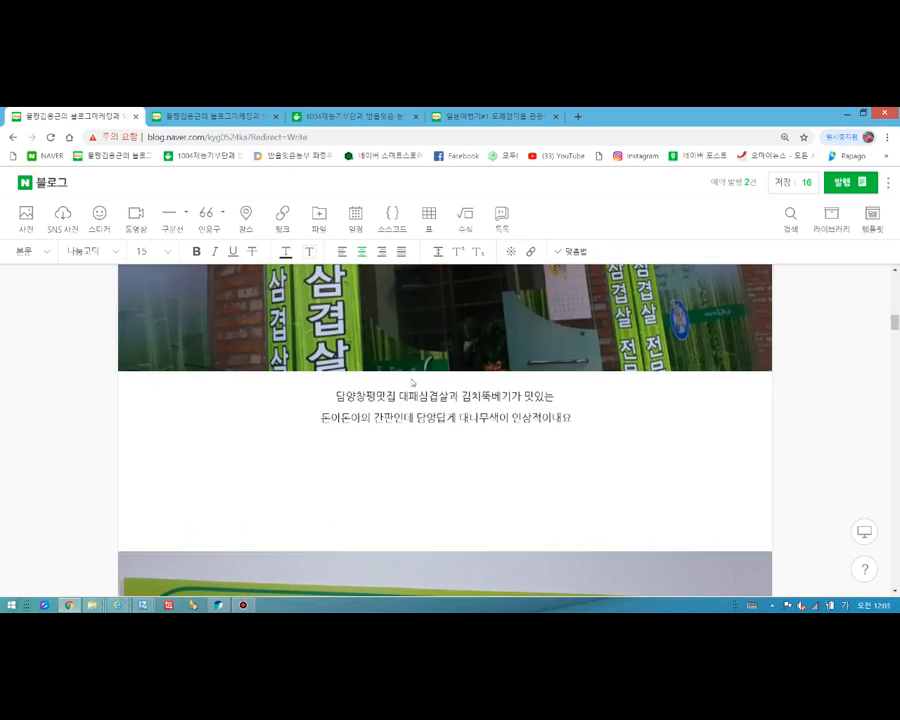
{"action": "scroll", "coordinate": [425, 384], "scroll_direction": "down", "scroll_amount": 4}
{"action": "scroll", "coordinate": [424, 381], "scroll_direction": "down", "scroll_amount": 12}
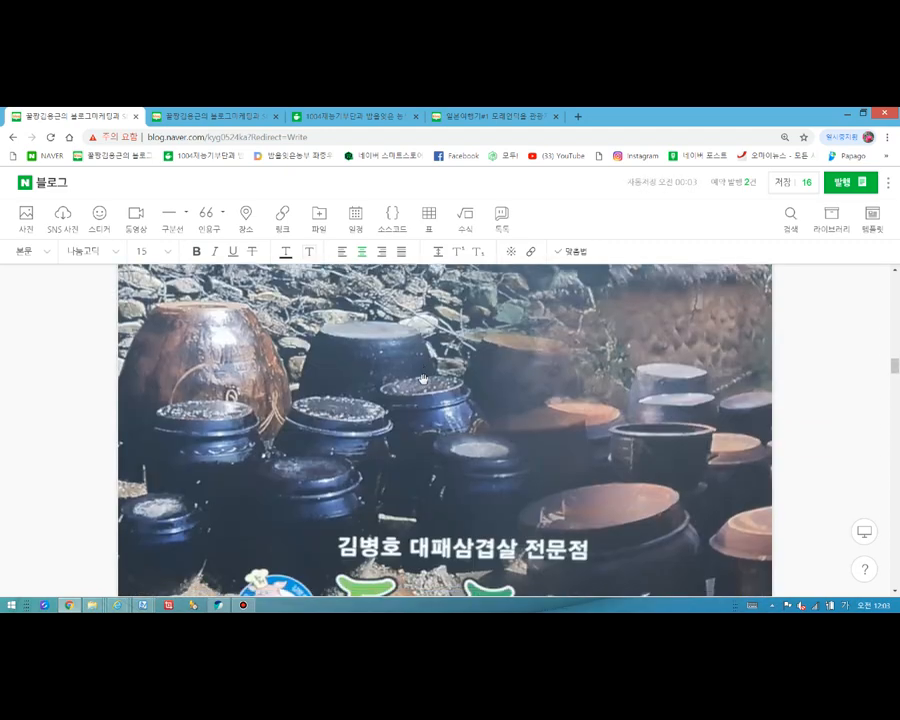
{"action": "scroll", "coordinate": [422, 378], "scroll_direction": "down", "scroll_amount": 10}
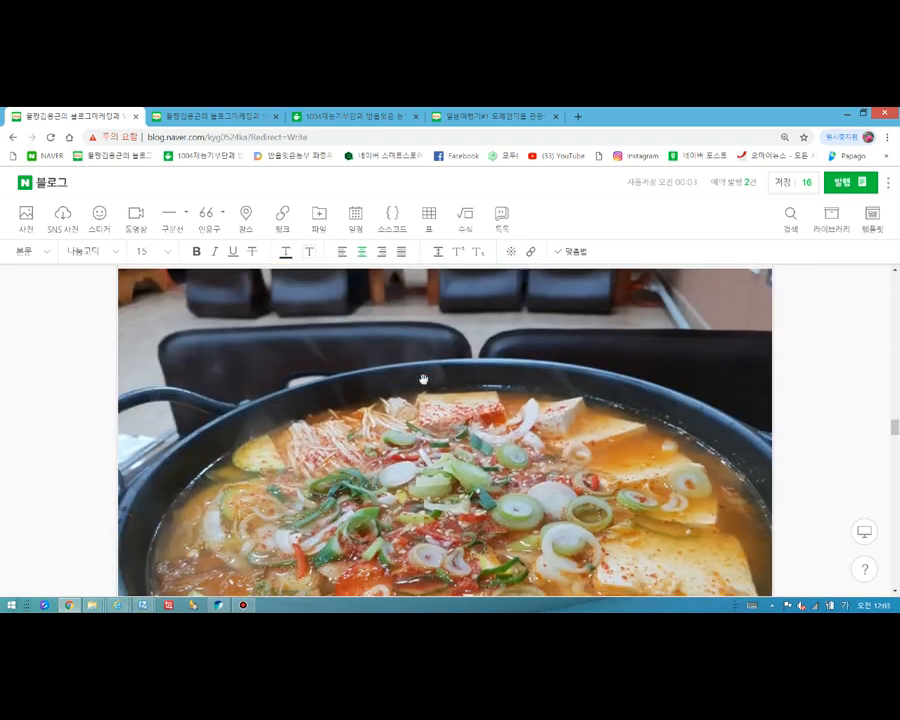
{"action": "scroll", "coordinate": [422, 378], "scroll_direction": "down", "scroll_amount": 4}
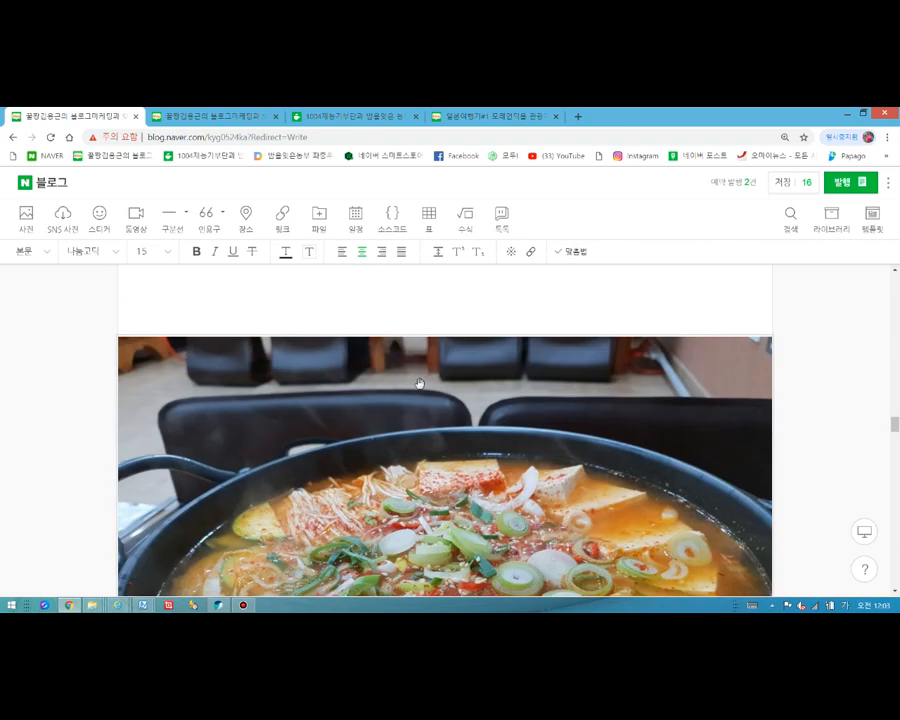
{"action": "scroll", "coordinate": [209, 378], "scroll_direction": "down", "scroll_amount": 8}
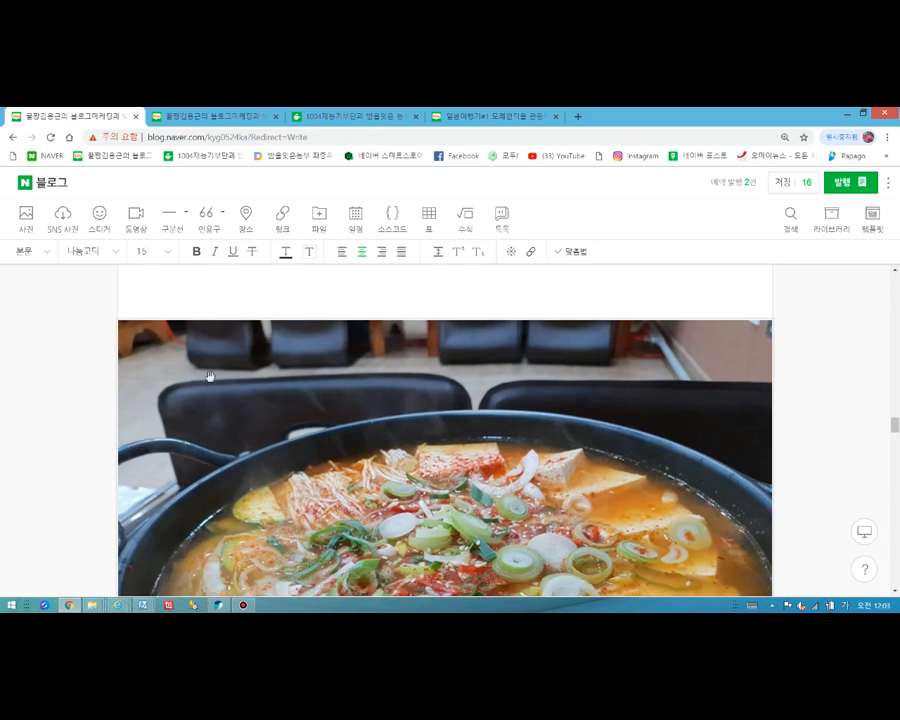
{"action": "scroll", "coordinate": [212, 378], "scroll_direction": "up", "scroll_amount": 5}
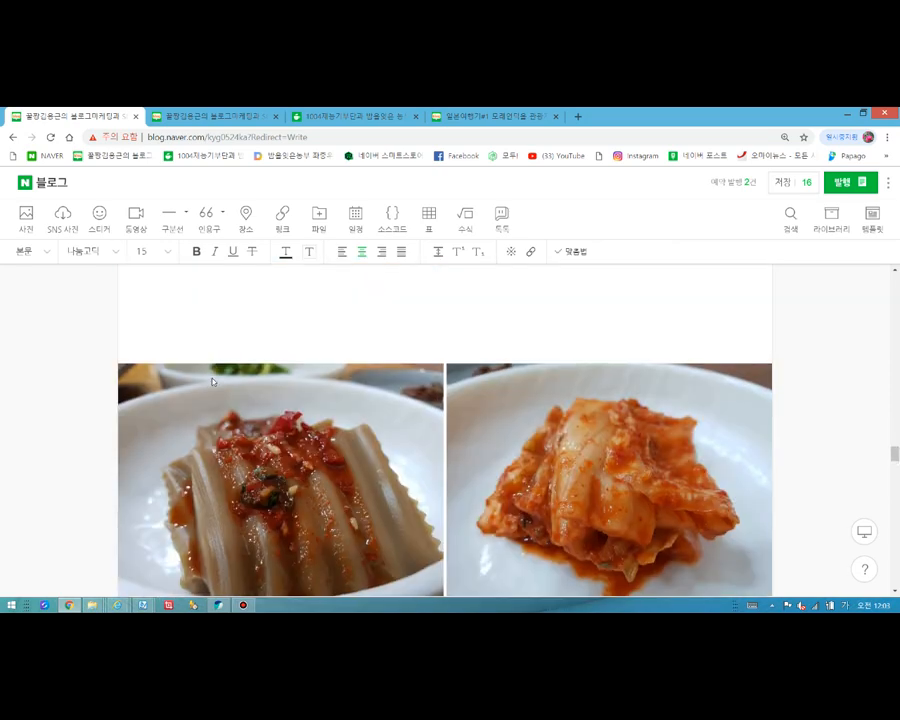
{"action": "scroll", "coordinate": [210, 376], "scroll_direction": "down", "scroll_amount": 5}
{"action": "scroll", "coordinate": [211, 377], "scroll_direction": "down", "scroll_amount": 6}
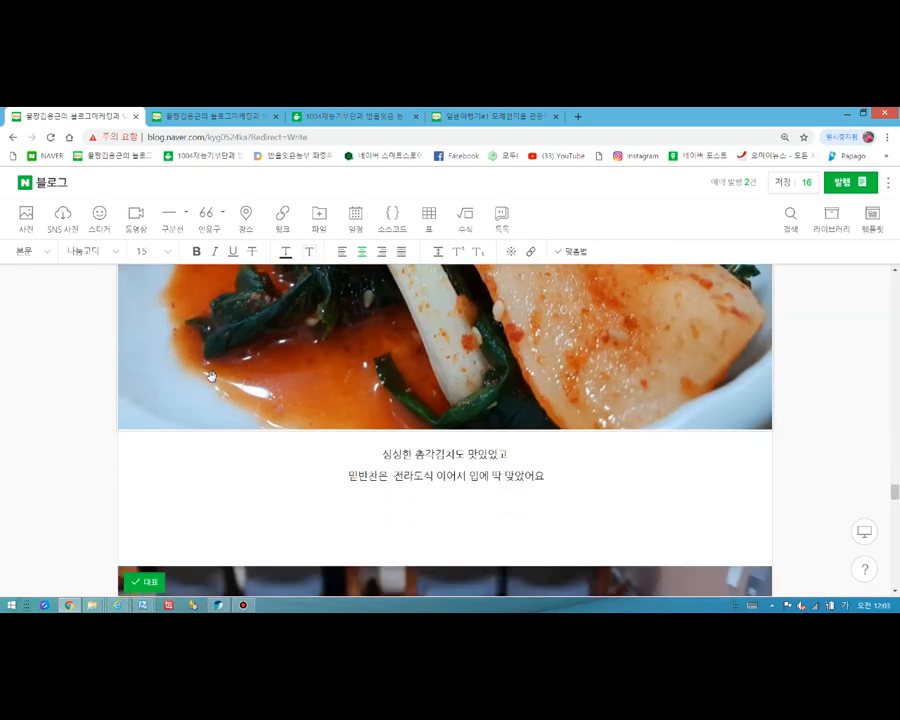
Select the kimchi stew photo below the 총각김치 caption as the post's representative (대표) image
{"action": "scroll", "coordinate": [207, 368], "scroll_direction": "up", "scroll_amount": 2}
{"action": "scroll", "coordinate": [205, 366], "scroll_direction": "up", "scroll_amount": 1}
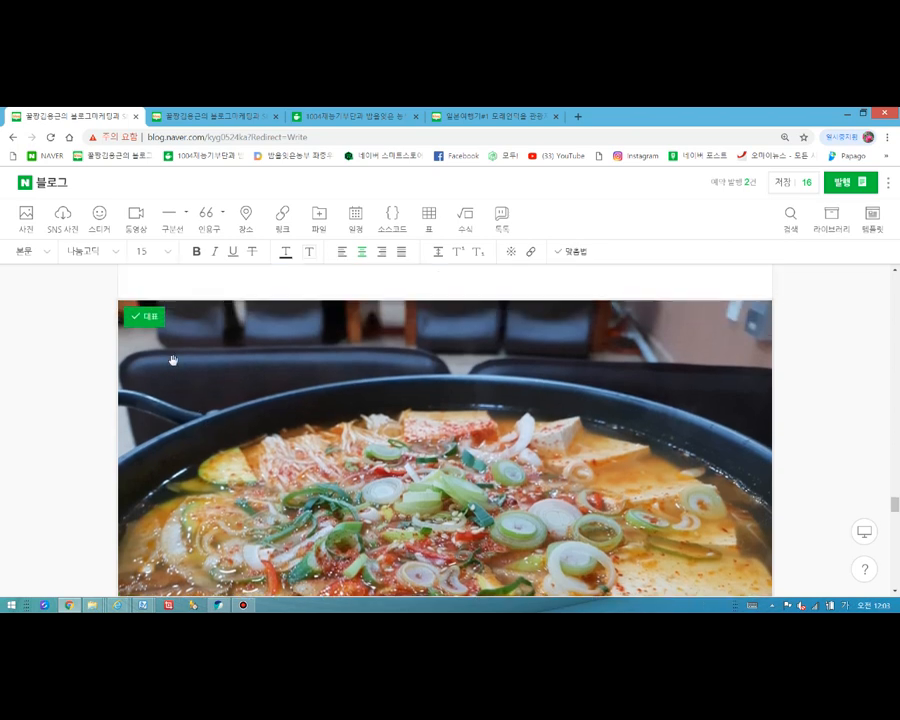
{"action": "left_click", "coordinate": [139, 324]}
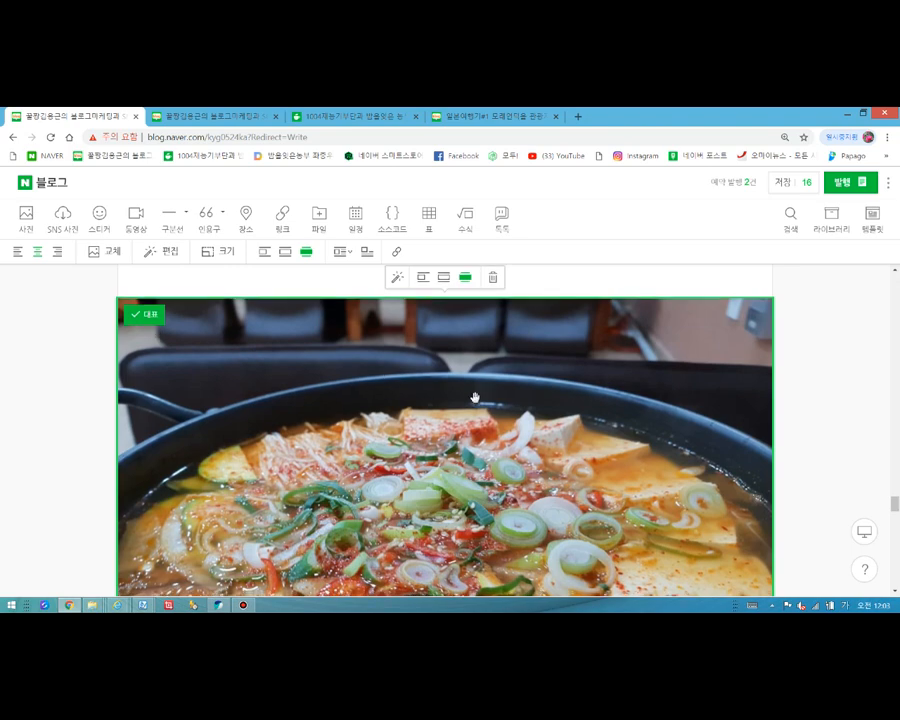
Check the closing text and location map, and view the list of temporarily saved posts (임시저장 글) before closing it
{"action": "scroll", "coordinate": [475, 397], "scroll_direction": "down", "scroll_amount": 10}
{"action": "scroll", "coordinate": [475, 397], "scroll_direction": "down", "scroll_amount": 6}
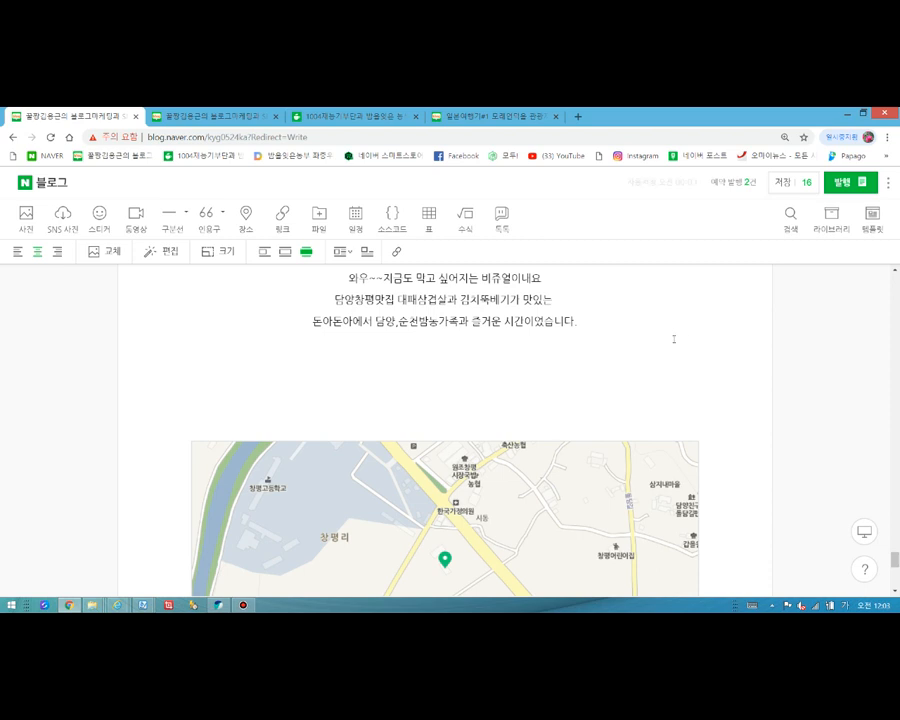
{"action": "scroll", "coordinate": [795, 257], "scroll_direction": "up", "scroll_amount": 3}
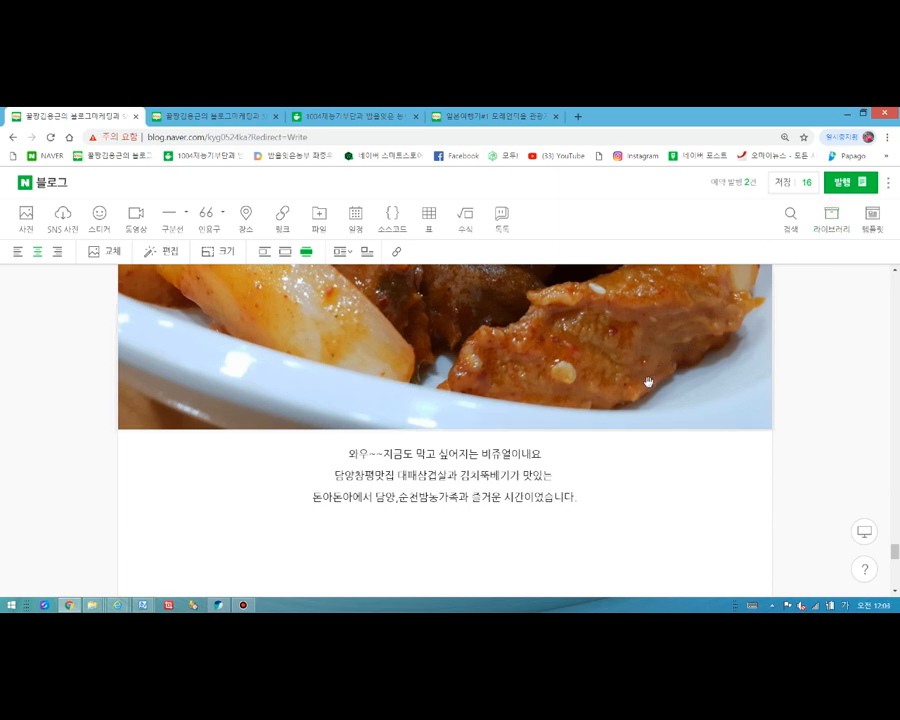
{"action": "left_click", "coordinate": [806, 184]}
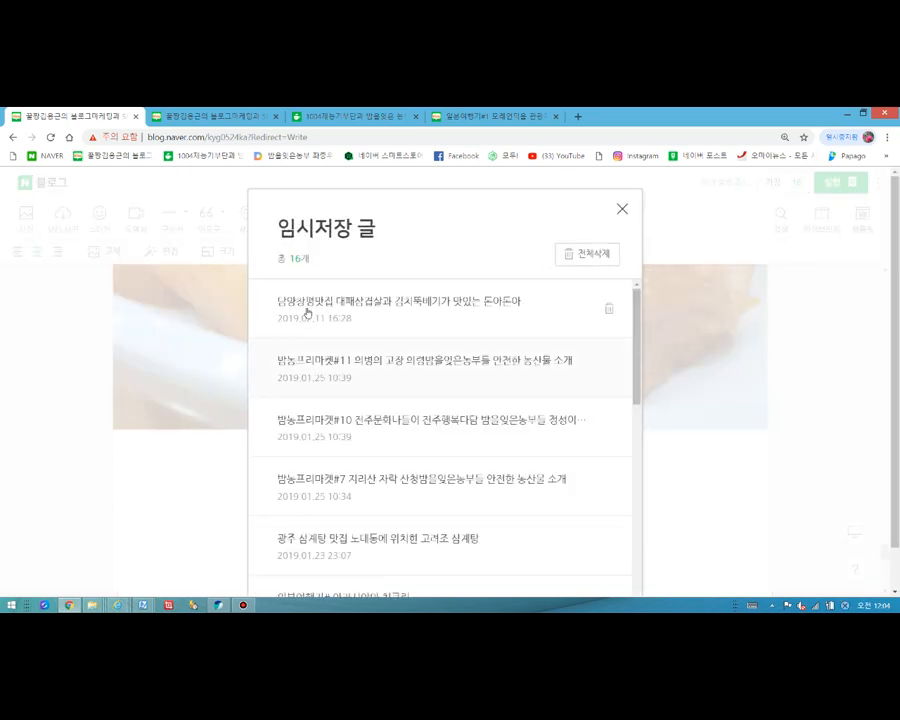
{"action": "left_click", "coordinate": [623, 208]}
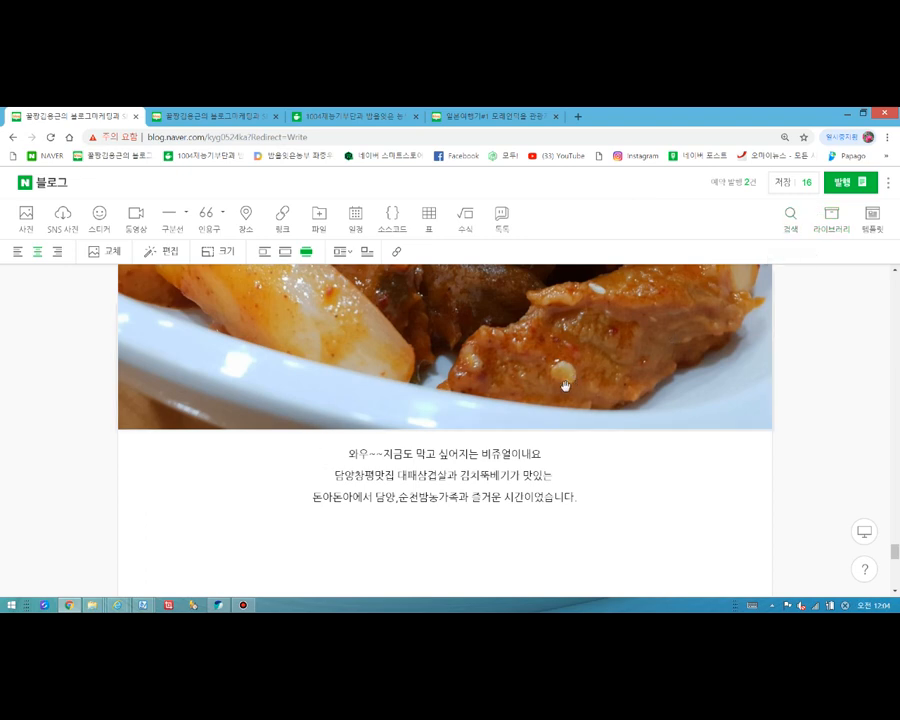
Look through the list of temporarily saved posts (임시저장 글) down to the older 일본여행 drafts and close it
{"action": "left_click", "coordinate": [806, 185]}
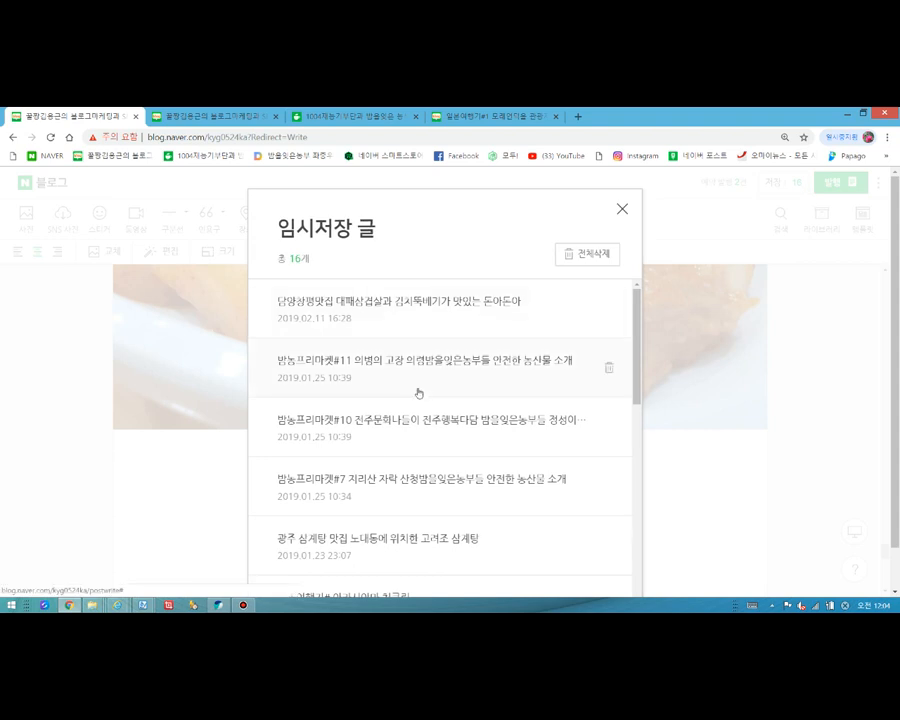
{"action": "scroll", "coordinate": [412, 422], "scroll_direction": "down", "scroll_amount": 5}
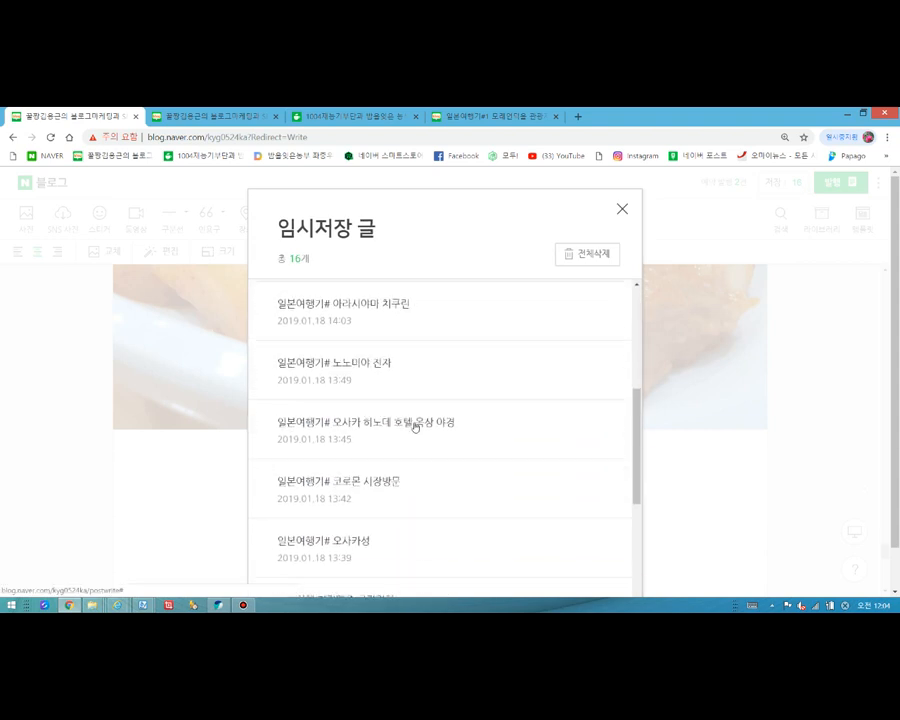
{"action": "scroll", "coordinate": [414, 426], "scroll_direction": "down", "scroll_amount": 4}
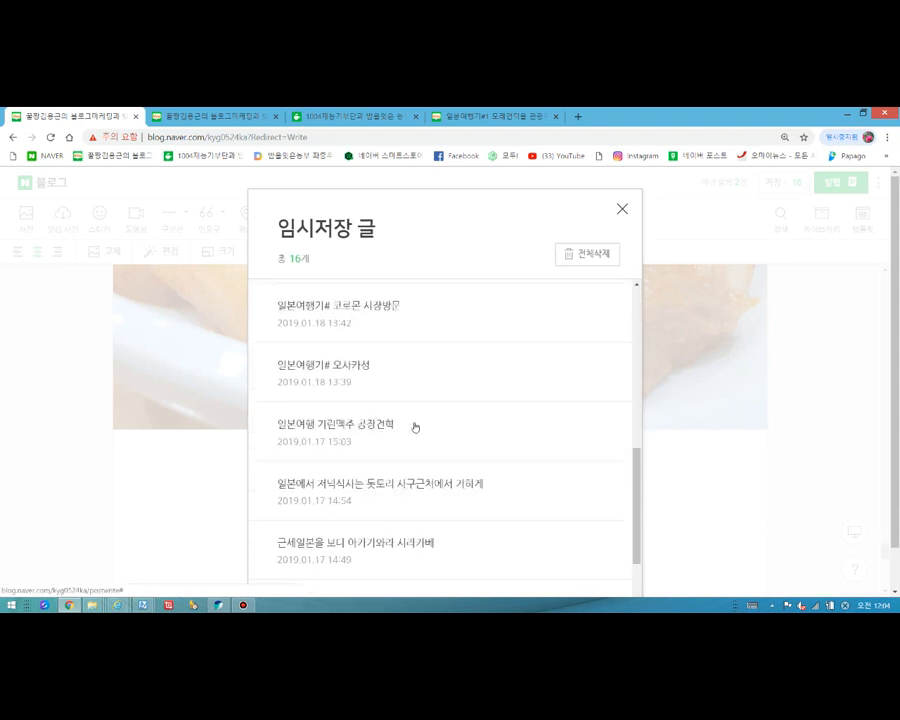
{"action": "left_click", "coordinate": [622, 211]}
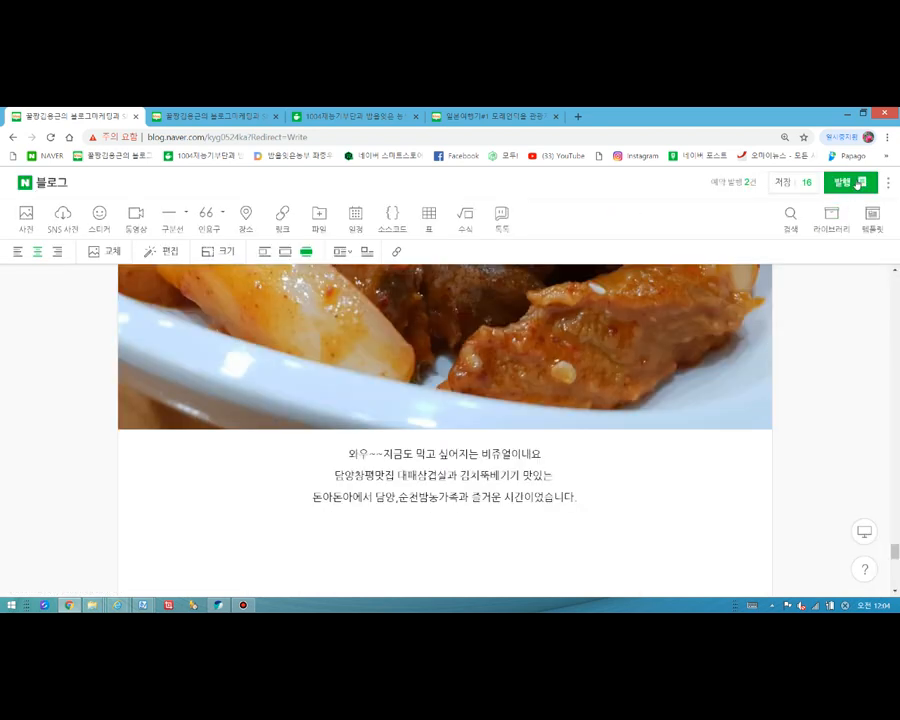
Open the post's publish settings and choose 맛집탐방 as its category
{"action": "left_click", "coordinate": [858, 183]}
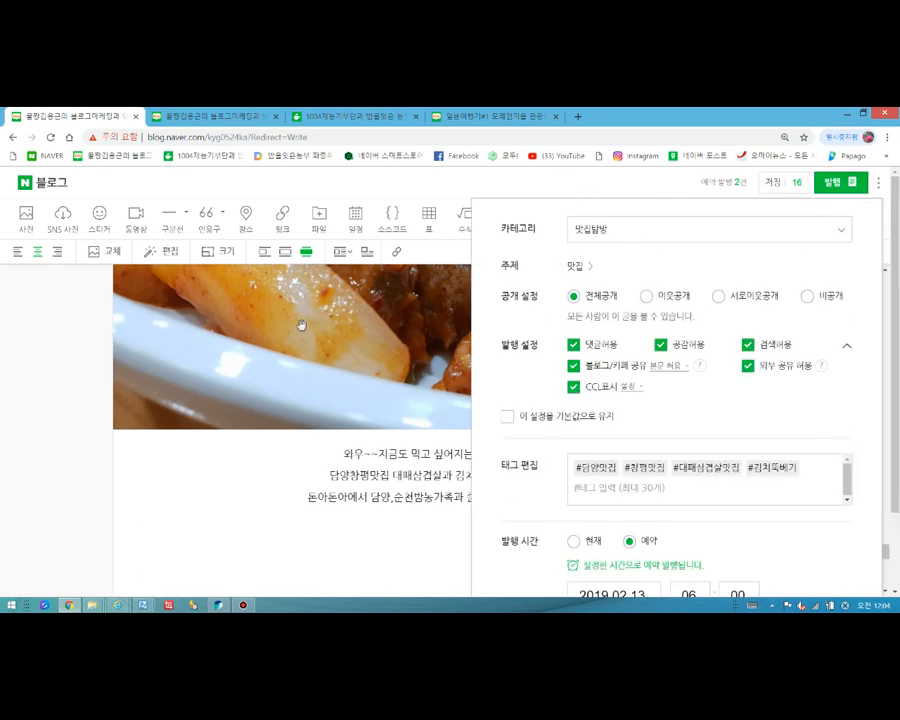
{"action": "left_click", "coordinate": [601, 230]}
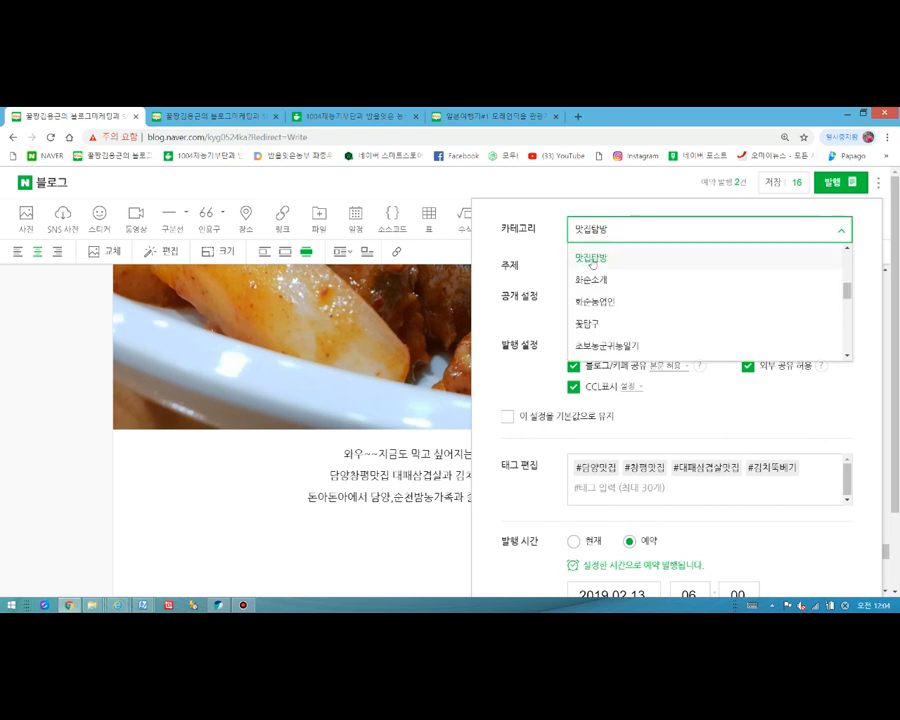
{"action": "left_click", "coordinate": [590, 258]}
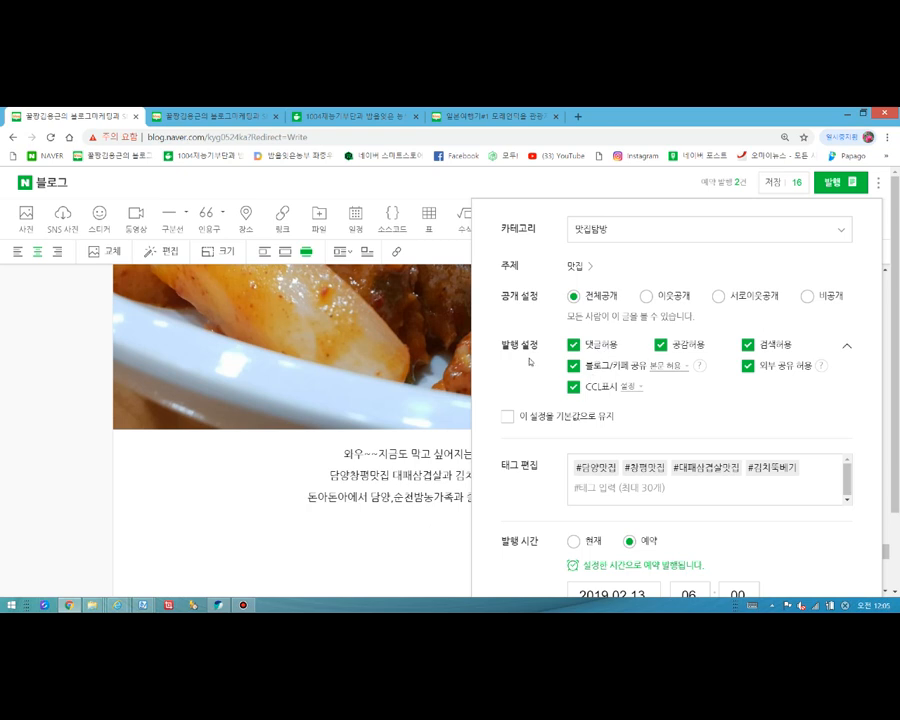
Try 링크 허용 for the 블로그/카페 공유 setting, and set it back to 본문 허용
{"action": "left_click", "coordinate": [669, 368]}
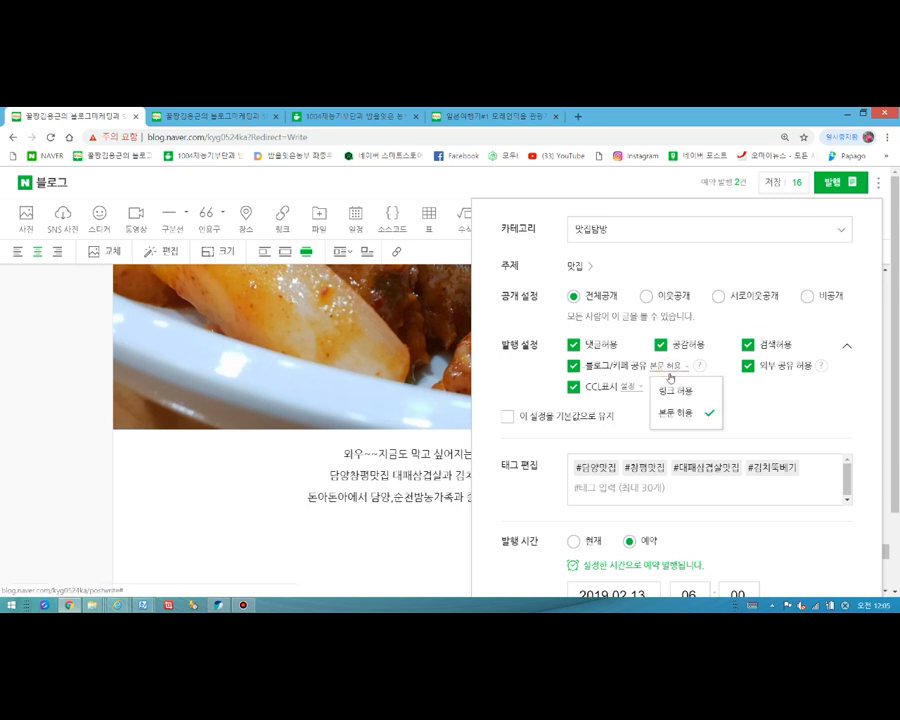
{"action": "left_click", "coordinate": [668, 392]}
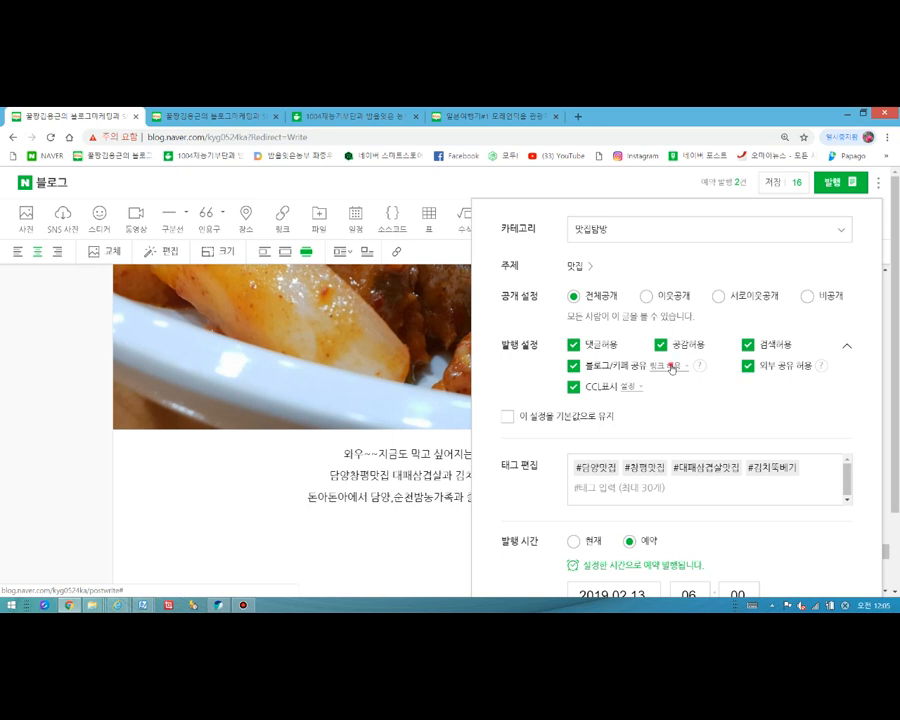
{"action": "left_click", "coordinate": [672, 369]}
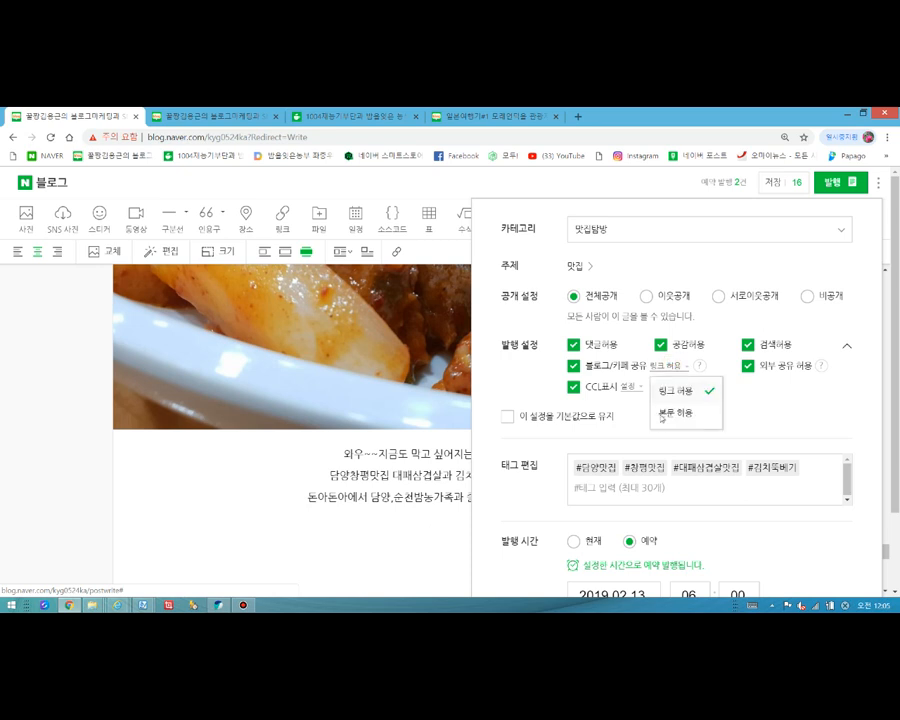
{"action": "left_click", "coordinate": [663, 414]}
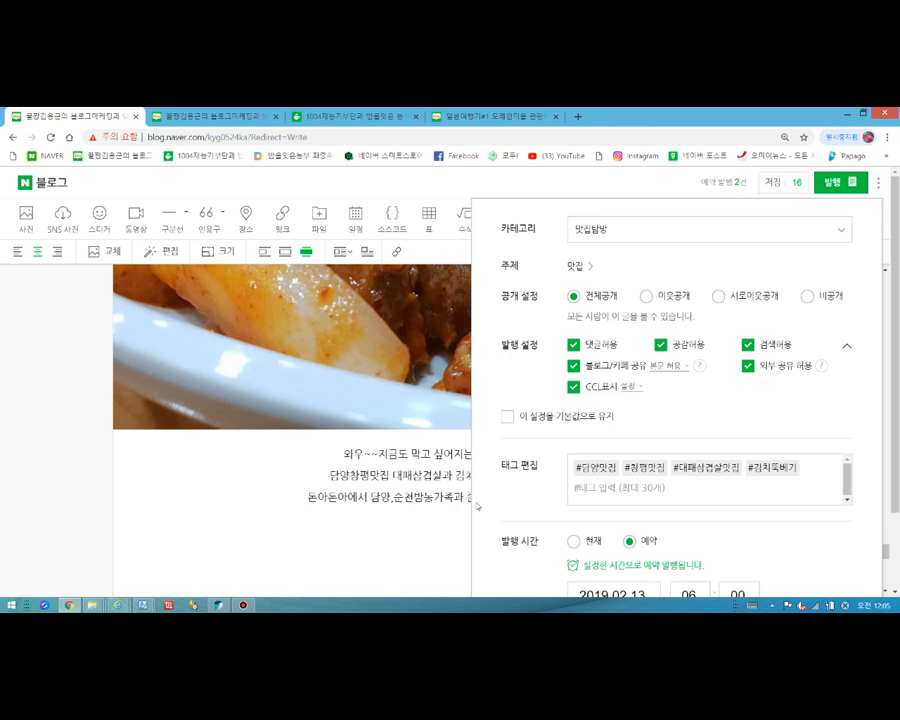
Try putting a # in front of 담양창평맛집 in the closing text above the map, and remove it again
{"action": "left_click", "coordinate": [426, 524]}
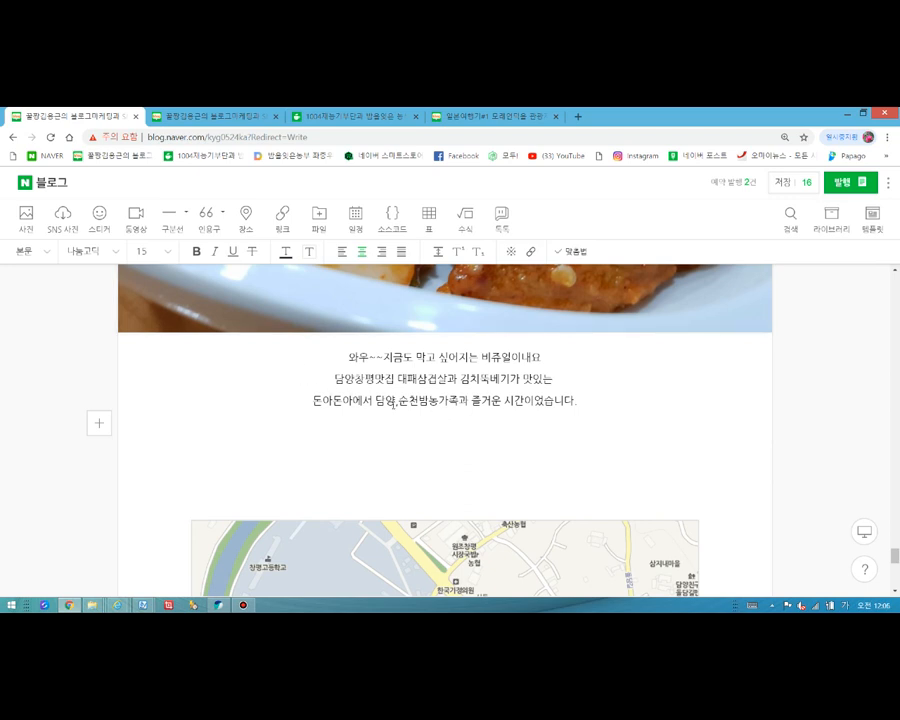
{"action": "left_click", "coordinate": [328, 379]}
{"action": "type", "text": "#"}
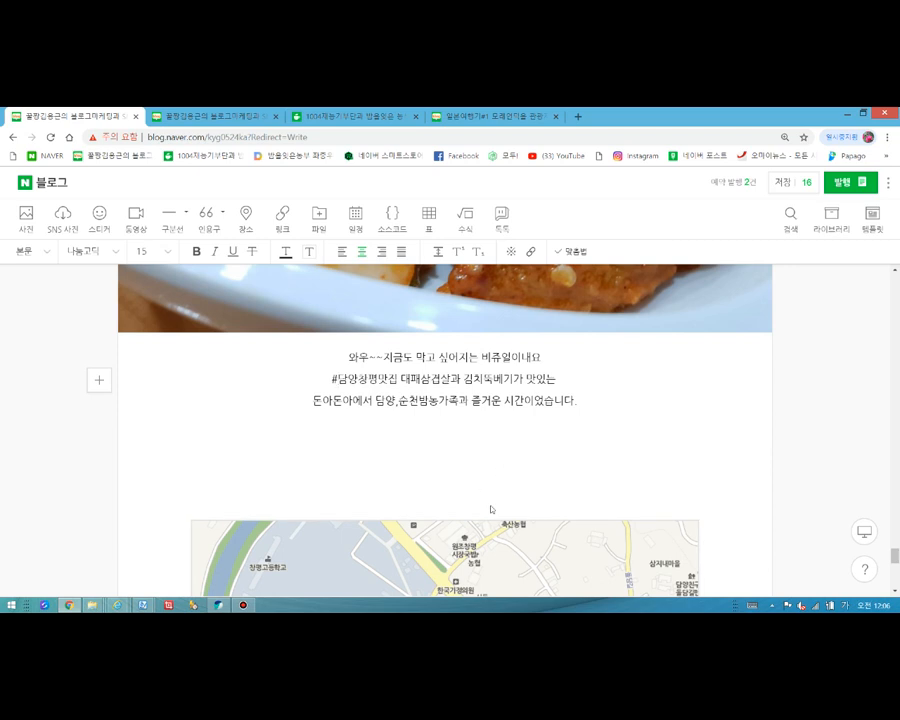
{"action": "scroll", "coordinate": [490, 509], "scroll_direction": "down", "scroll_amount": 3}
{"action": "scroll", "coordinate": [482, 490], "scroll_direction": "up", "scroll_amount": 4}
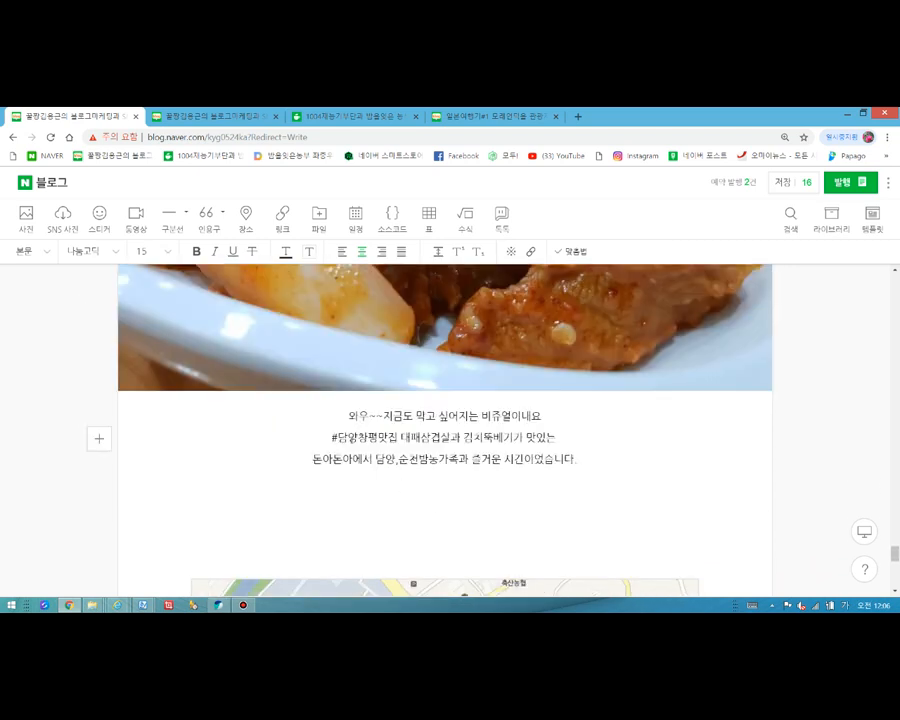
{"action": "key", "text": "BackSpace"}
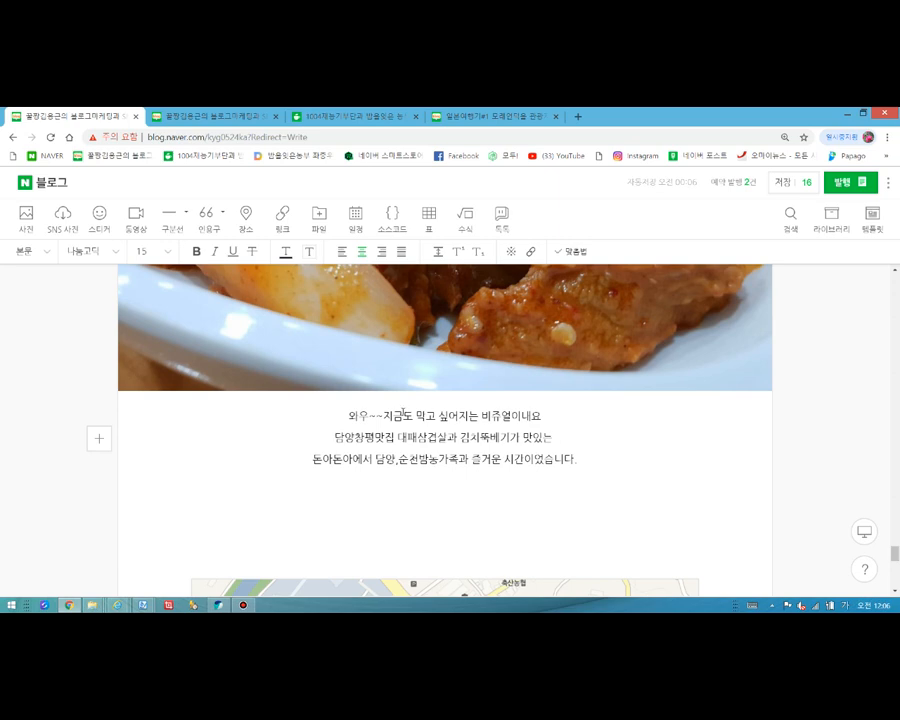
{"action": "scroll", "coordinate": [576, 467], "scroll_direction": "down", "scroll_amount": 5}
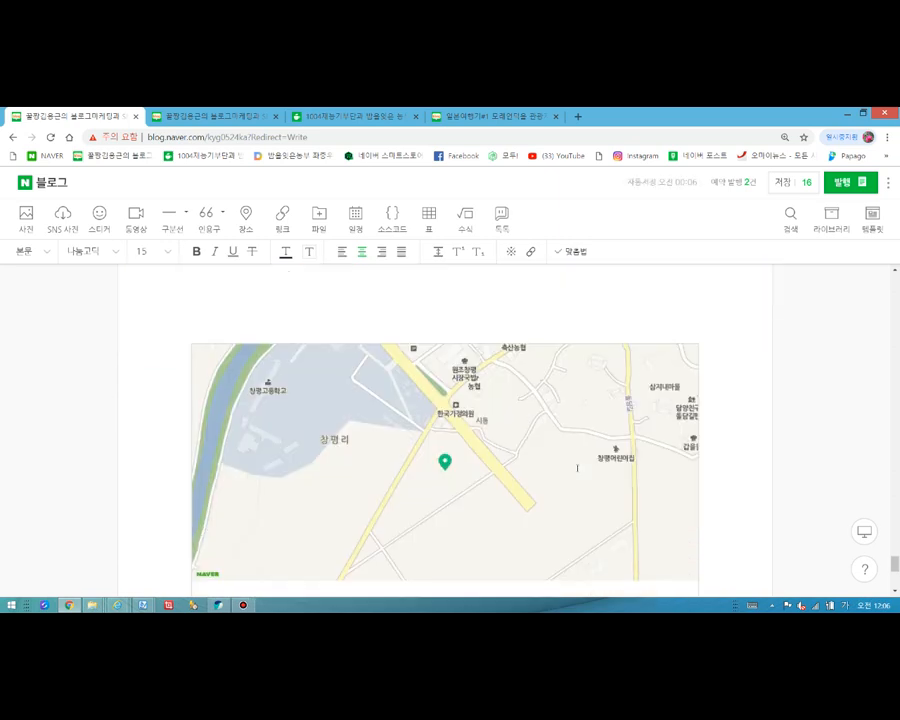
{"action": "scroll", "coordinate": [576, 467], "scroll_direction": "up", "scroll_amount": 5}
Schedule the post (예약) for 2019.02.13 at 06:00 in the publish settings and submit it for publishing
{"action": "left_click", "coordinate": [848, 183]}
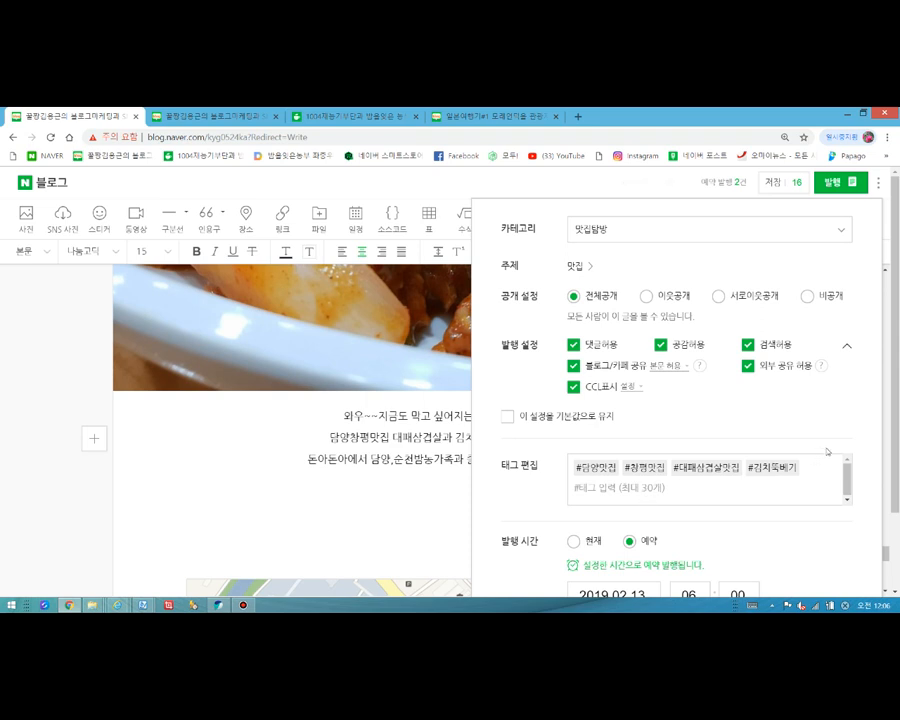
{"action": "scroll", "coordinate": [827, 451], "scroll_direction": "down", "scroll_amount": 1}
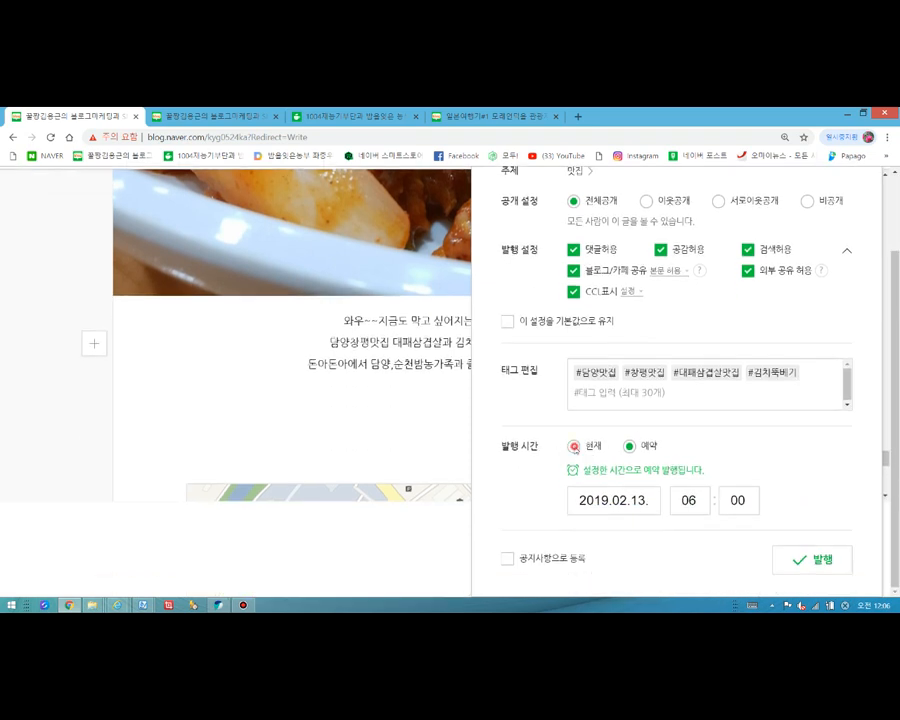
{"action": "left_click", "coordinate": [574, 447]}
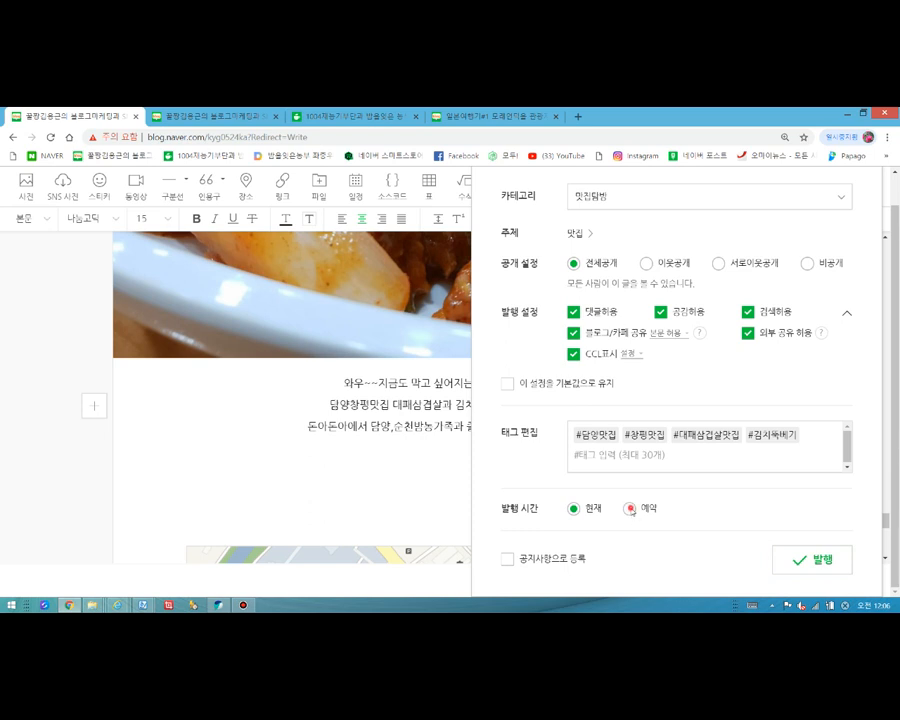
{"action": "left_click", "coordinate": [629, 508]}
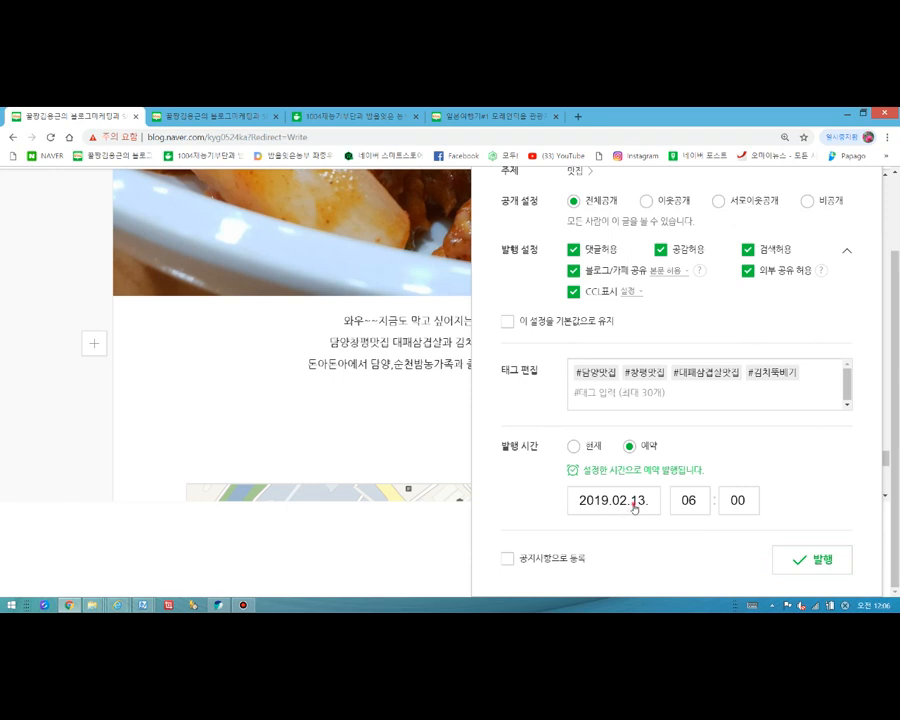
{"action": "left_click", "coordinate": [633, 506]}
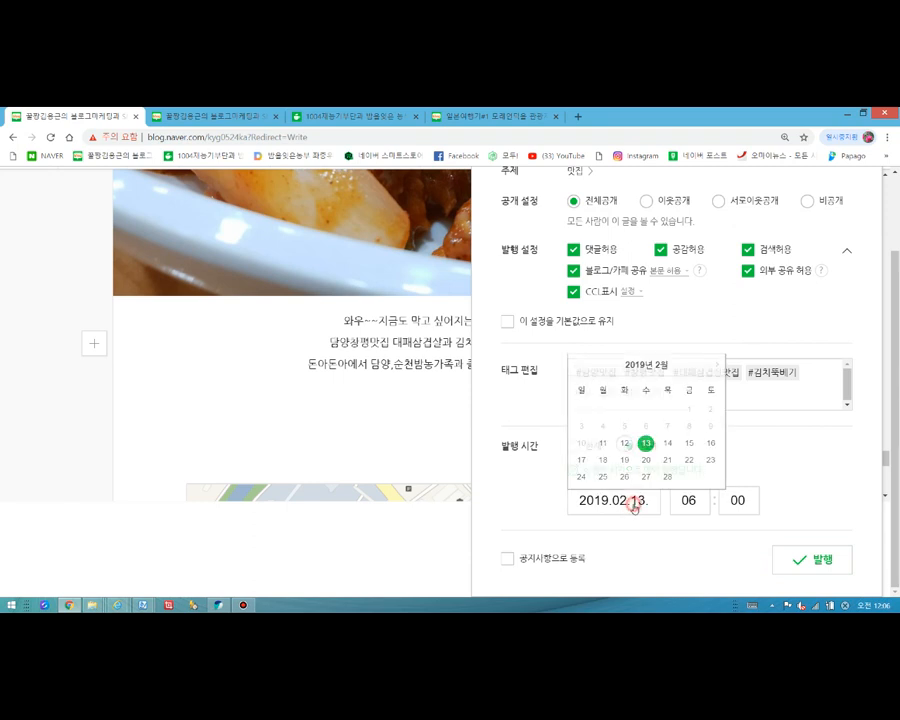
{"action": "left_click", "coordinate": [647, 446]}
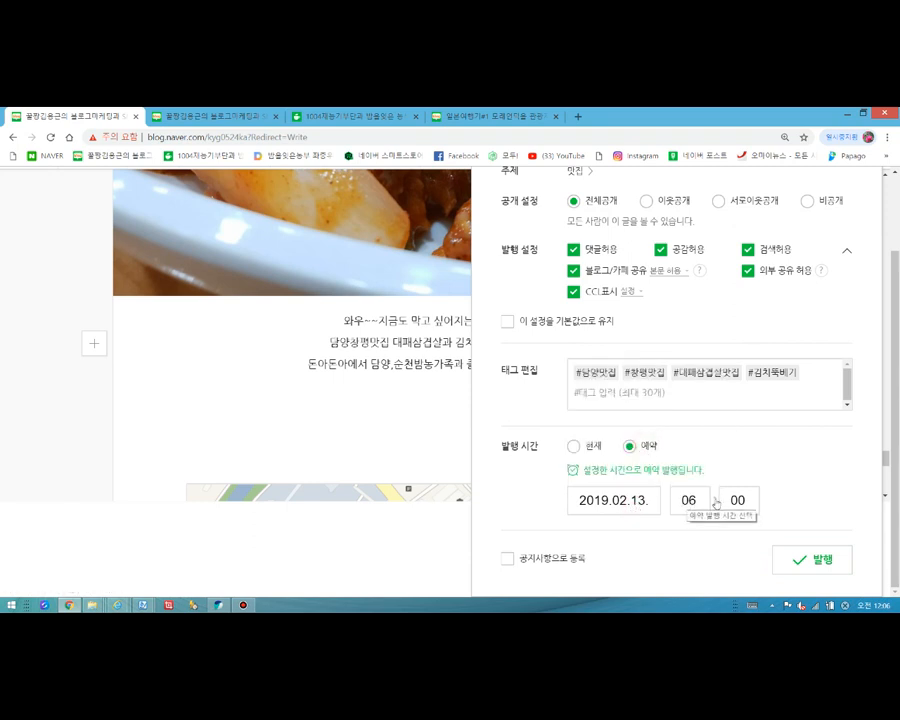
{"action": "left_click", "coordinate": [815, 563]}
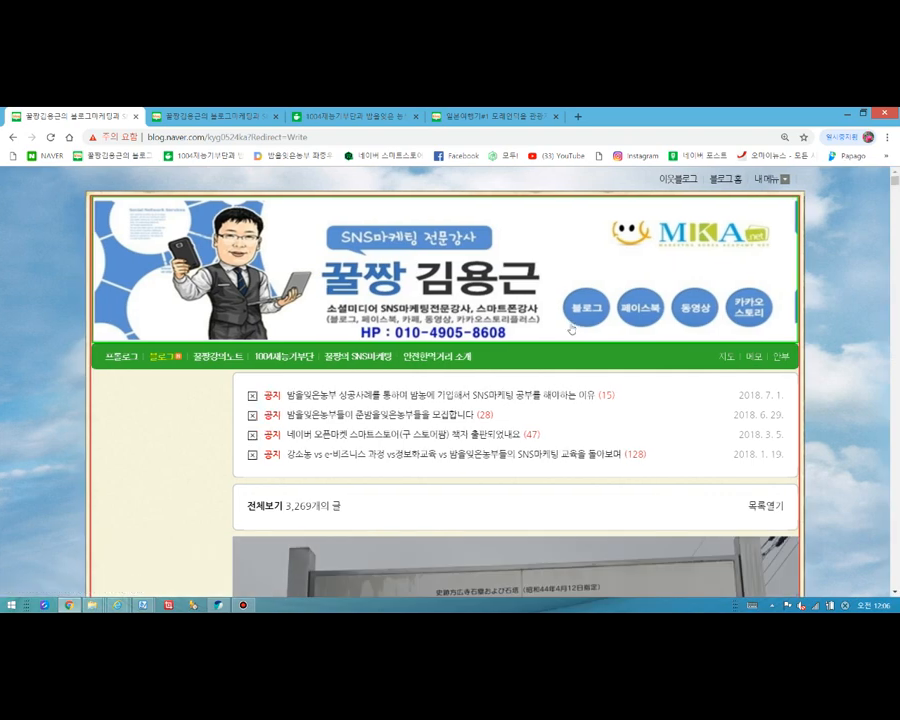
Start a new post from the blog page and open the 담양창평맛집 돈아돈아 post from the scheduled posts list (예약발행 글)
{"action": "scroll", "coordinate": [533, 307], "scroll_direction": "down", "scroll_amount": 5}
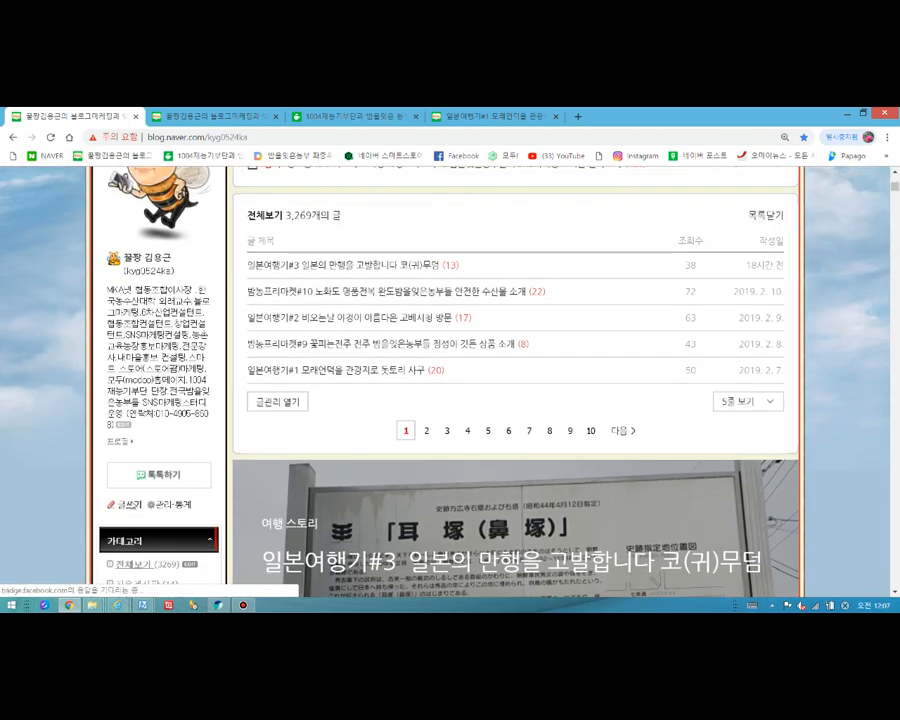
{"action": "left_click", "coordinate": [128, 506]}
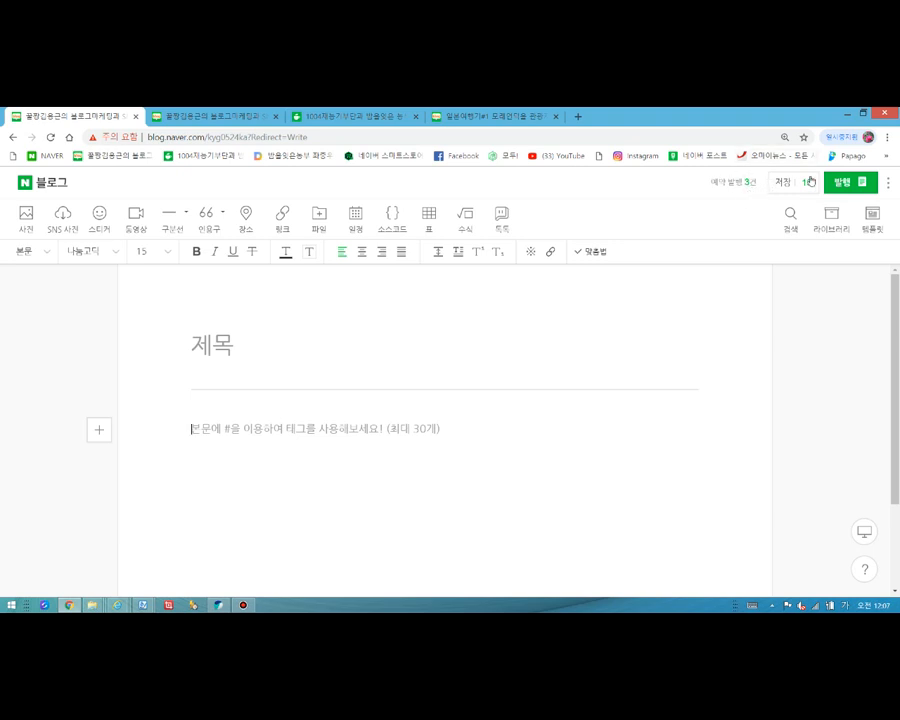
{"action": "left_click", "coordinate": [748, 183]}
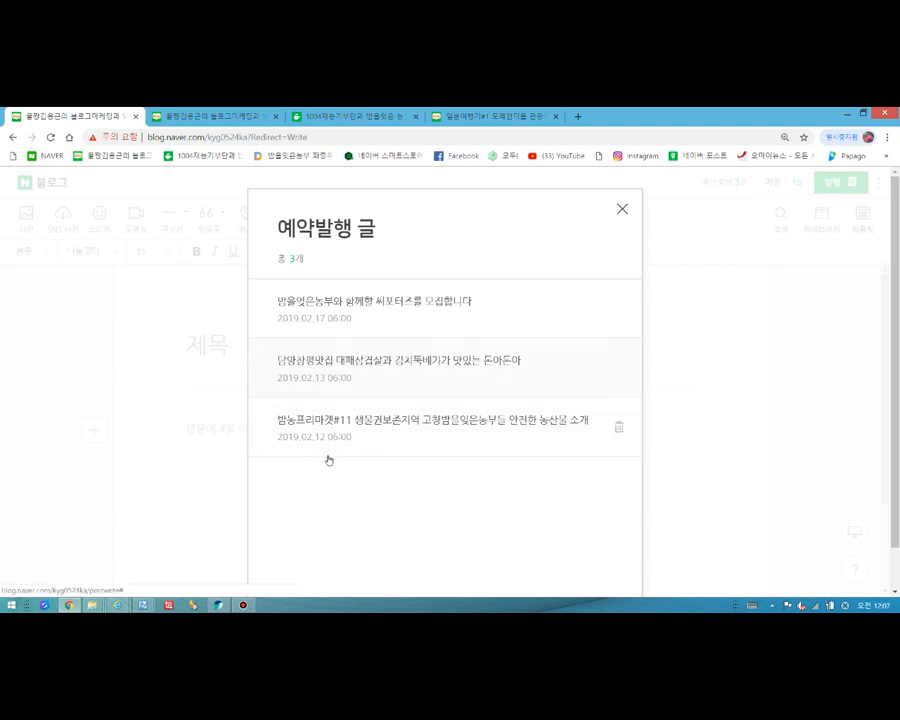
{"action": "left_click", "coordinate": [375, 362]}
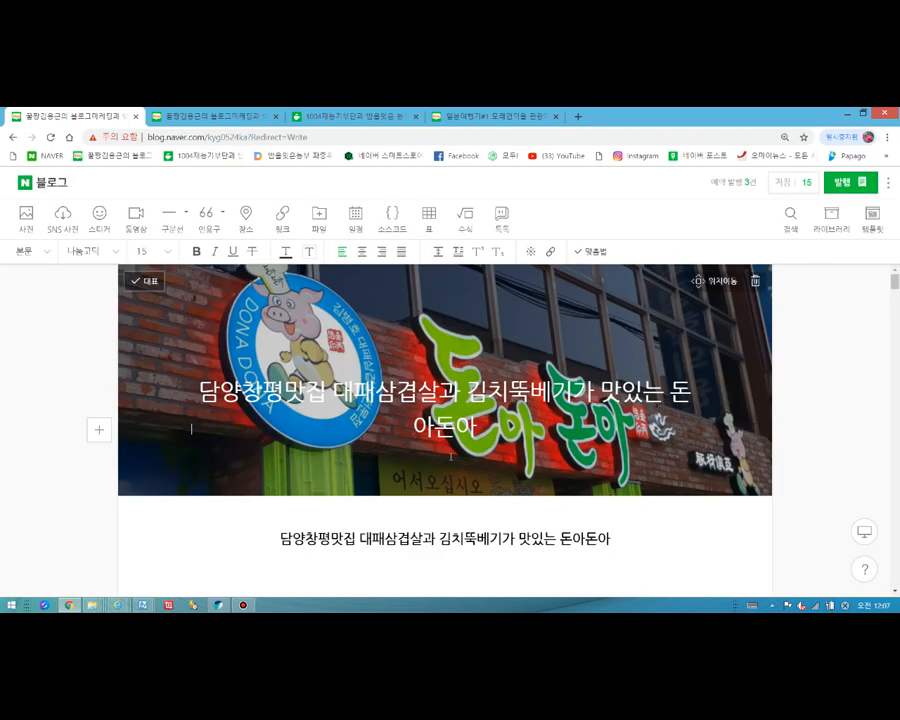
Review how 담양창평맛집 대패삼겹살과 김치뚝베기 is repeated in the title, opening line, introduction and the caption below the storefront photo
{"action": "scroll", "coordinate": [516, 463], "scroll_direction": "up", "scroll_amount": 1}
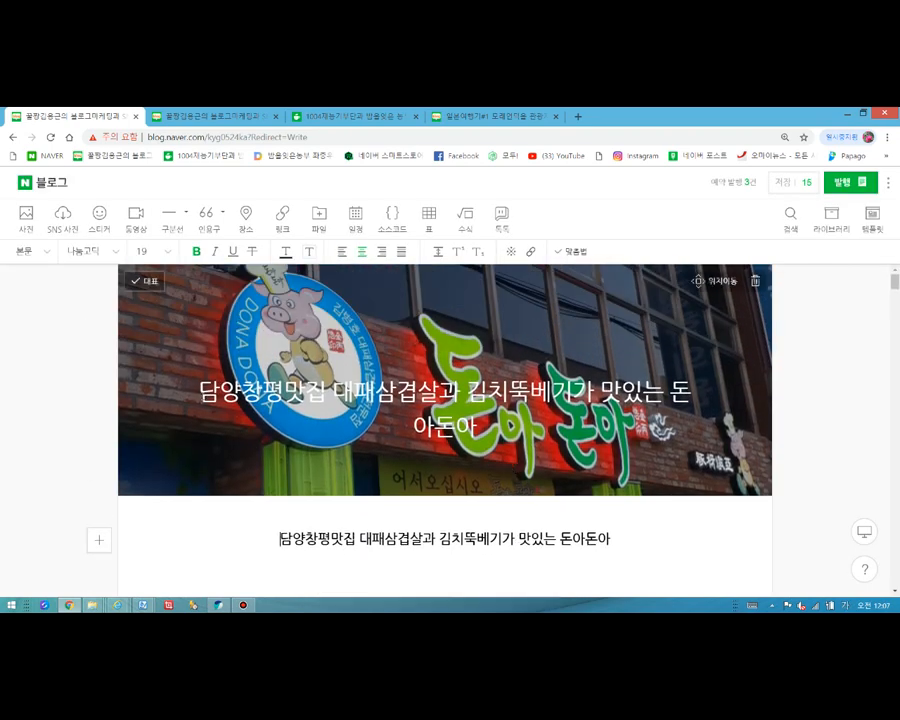
{"action": "left_click_drag", "start_coordinate": [200, 391], "coordinate": [590, 426]}
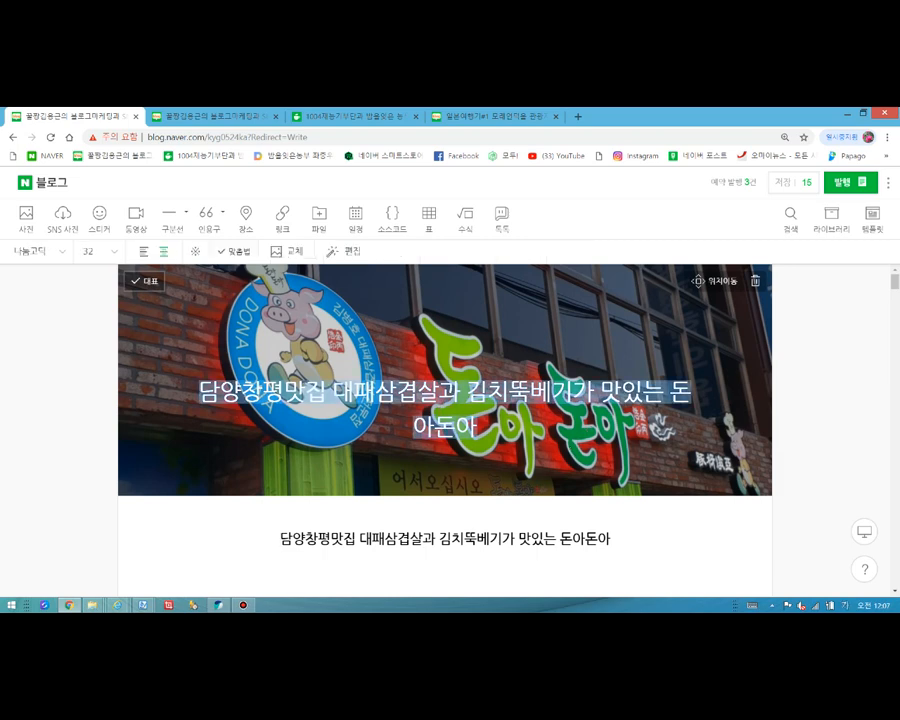
{"action": "scroll", "coordinate": [358, 332], "scroll_direction": "down", "scroll_amount": 1}
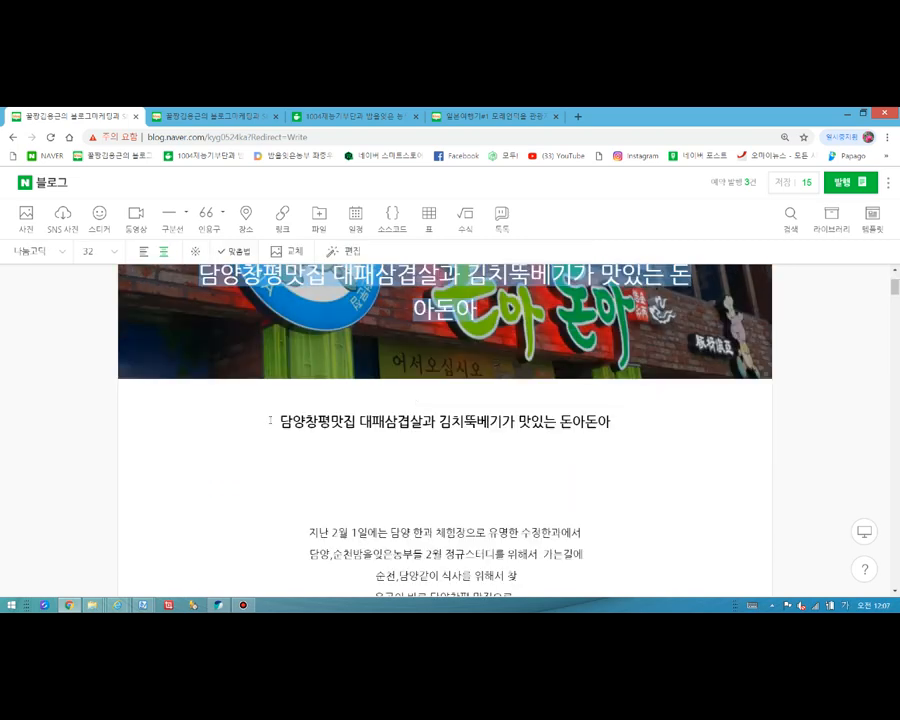
{"action": "left_click_drag", "start_coordinate": [279, 422], "coordinate": [626, 423]}
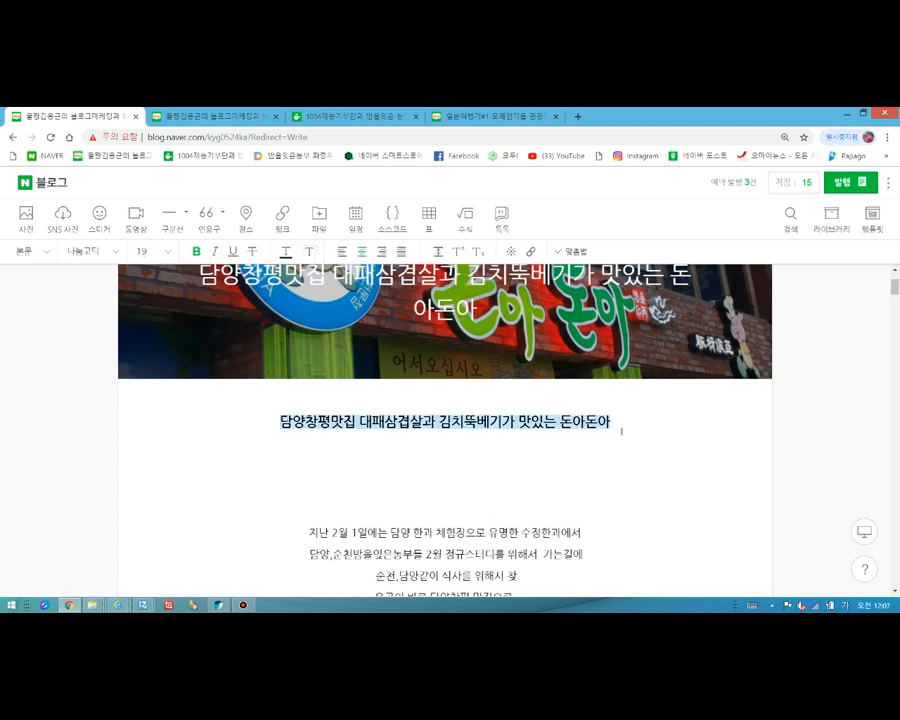
{"action": "scroll", "coordinate": [620, 431], "scroll_direction": "down", "scroll_amount": 1}
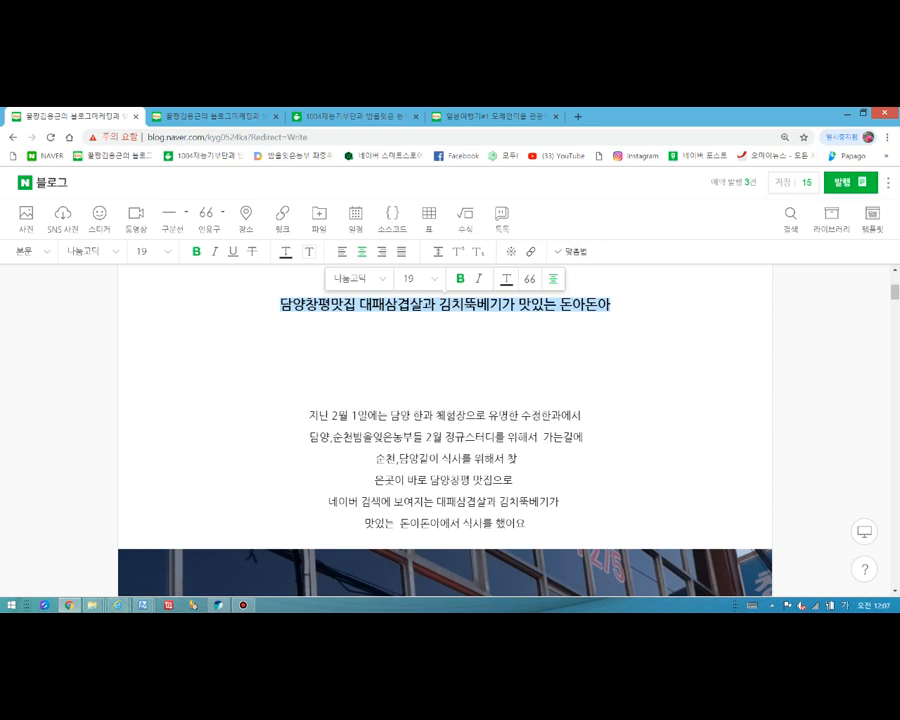
{"action": "scroll", "coordinate": [438, 412], "scroll_direction": "down", "scroll_amount": 2}
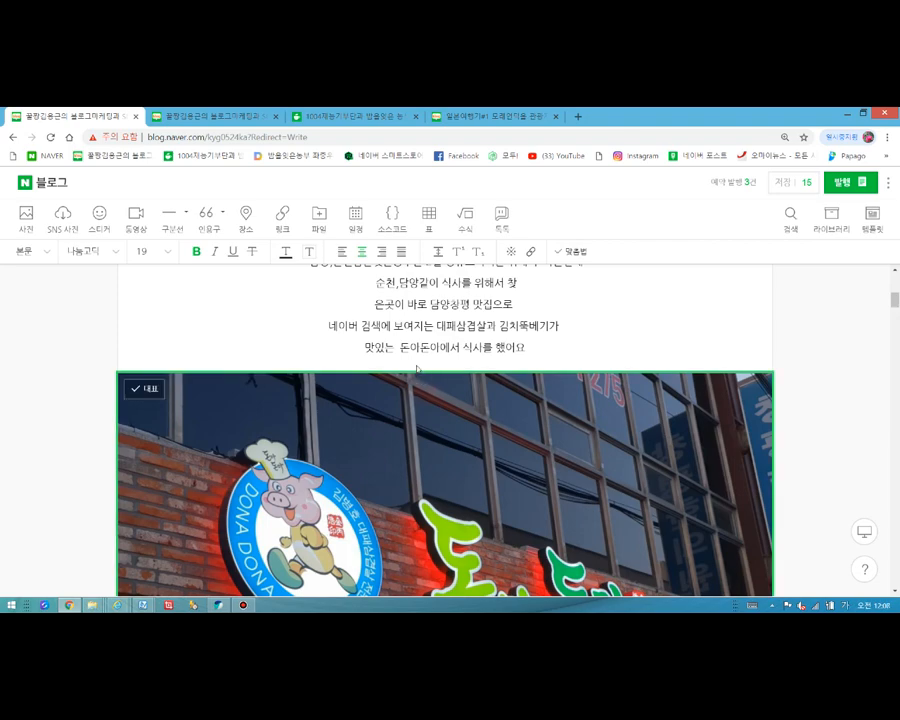
{"action": "left_click", "coordinate": [432, 392]}
{"action": "scroll", "coordinate": [436, 354], "scroll_direction": "down", "scroll_amount": 1}
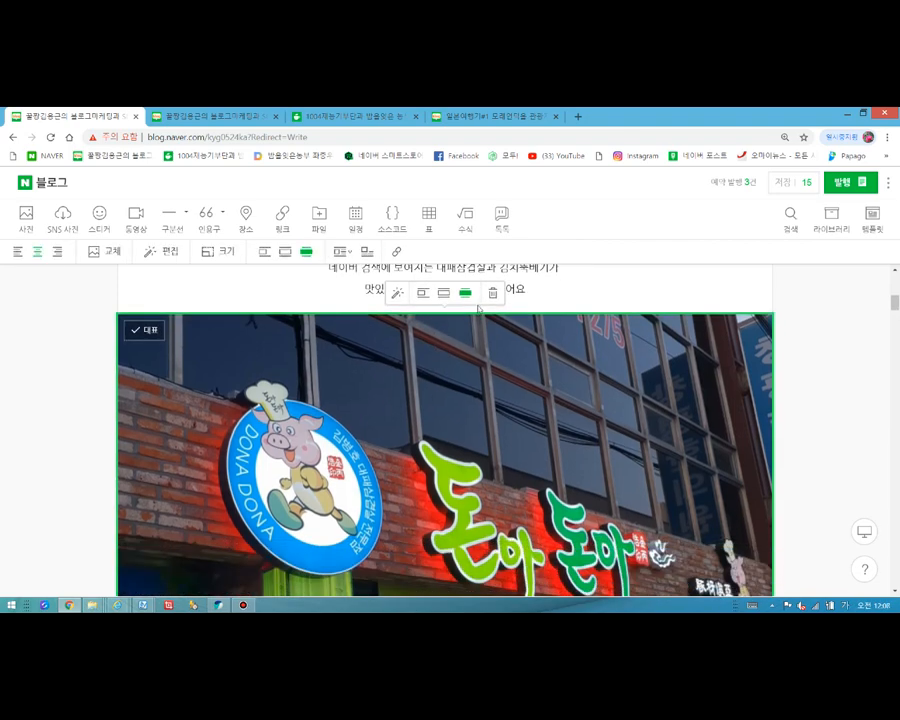
{"action": "scroll", "coordinate": [436, 354], "scroll_direction": "down", "scroll_amount": 3}
{"action": "scroll", "coordinate": [480, 371], "scroll_direction": "down", "scroll_amount": 5}
{"action": "scroll", "coordinate": [478, 372], "scroll_direction": "up", "scroll_amount": 2}
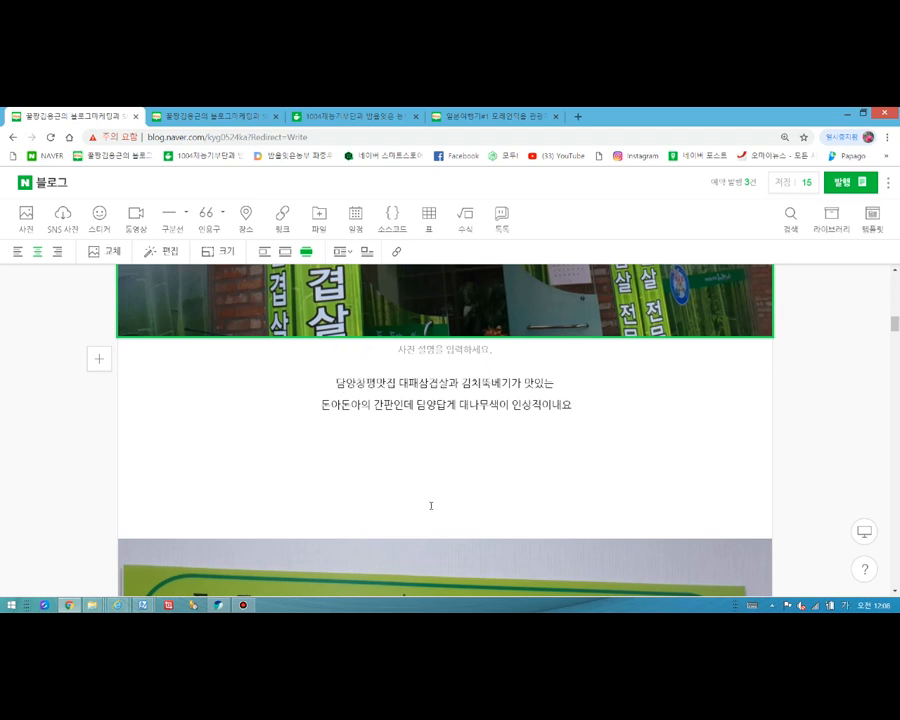
Review the caption below the menu photo and check the font size and line spacing applied to the whole post's text
{"action": "scroll", "coordinate": [447, 471], "scroll_direction": "down", "scroll_amount": 10}
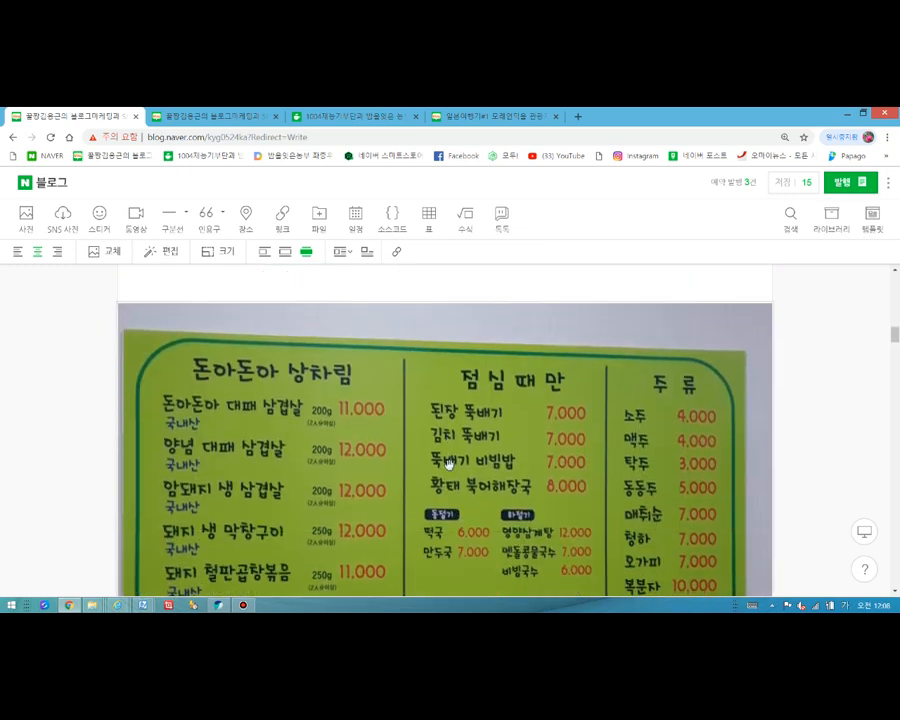
{"action": "scroll", "coordinate": [449, 464], "scroll_direction": "down", "scroll_amount": 5}
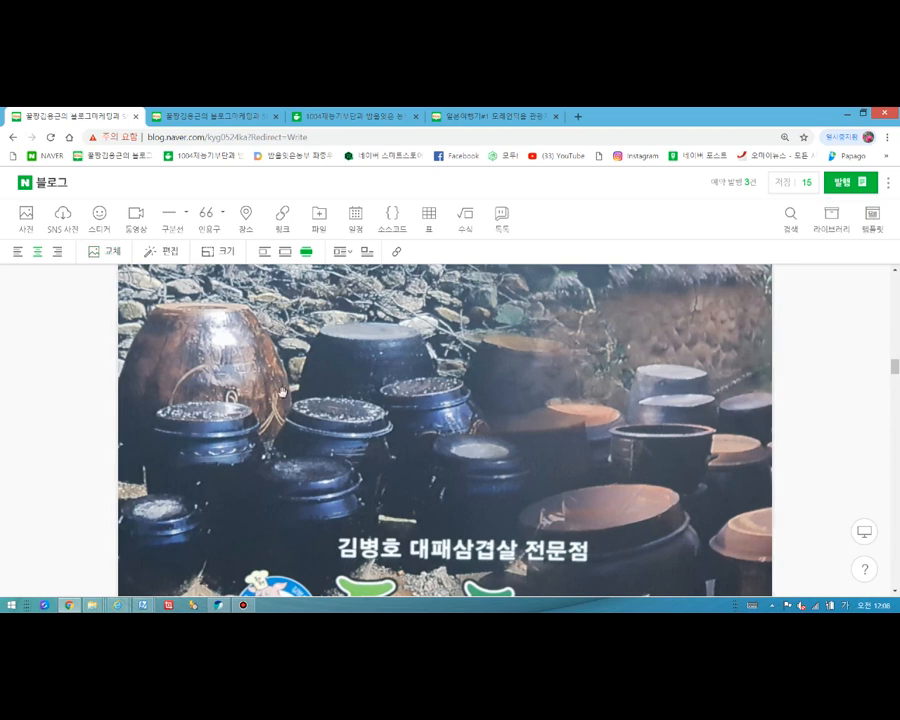
{"action": "scroll", "coordinate": [283, 388], "scroll_direction": "up", "scroll_amount": 3}
{"action": "left_click", "coordinate": [318, 369]}
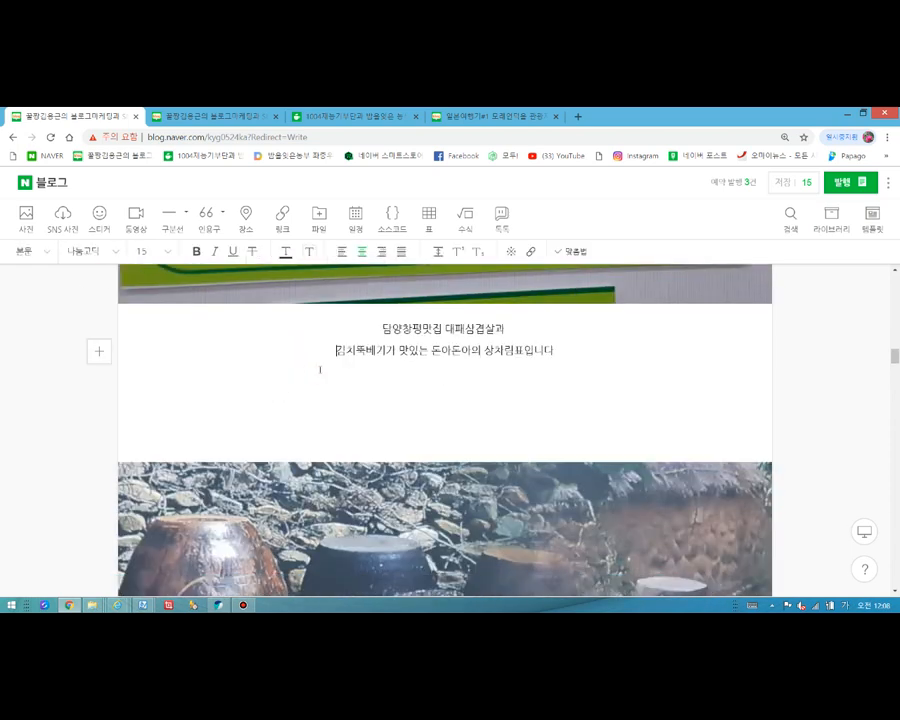
{"action": "key", "text": "ctrl+a"}
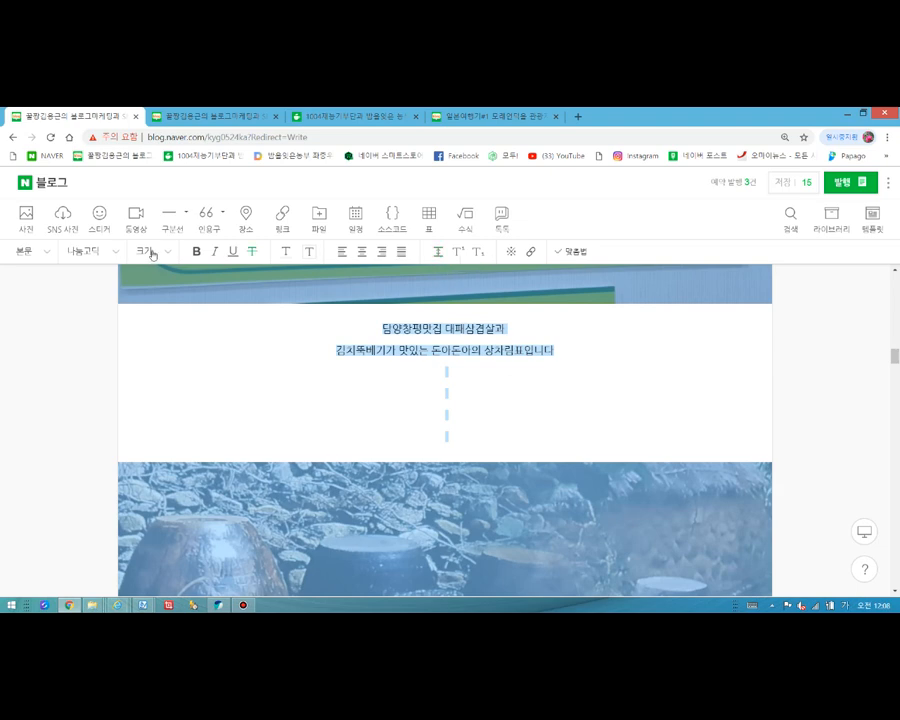
{"action": "left_click", "coordinate": [439, 255]}
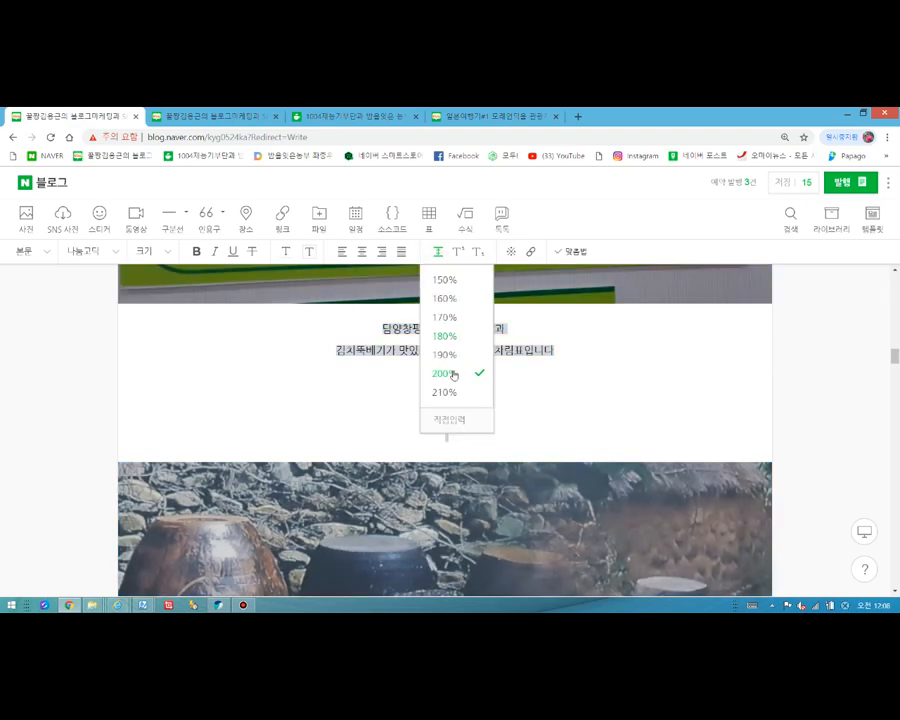
{"action": "left_click", "coordinate": [562, 374]}
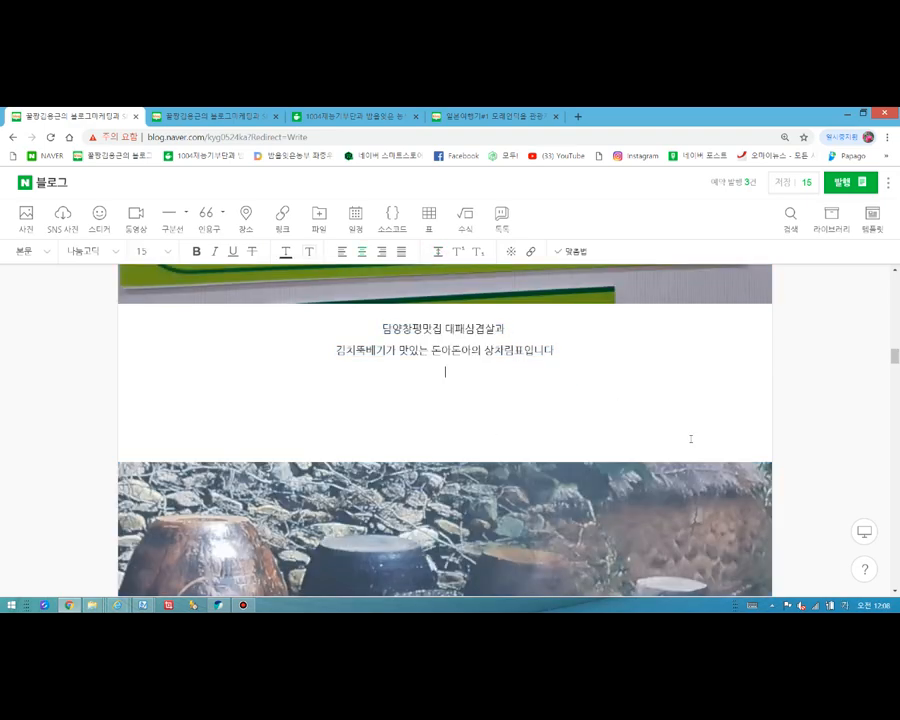
Check the font size of the bold opening line below the title and look over the menu and food photos
{"action": "scroll", "coordinate": [691, 438], "scroll_direction": "up", "scroll_amount": 5}
{"action": "scroll", "coordinate": [689, 432], "scroll_direction": "up", "scroll_amount": 10}
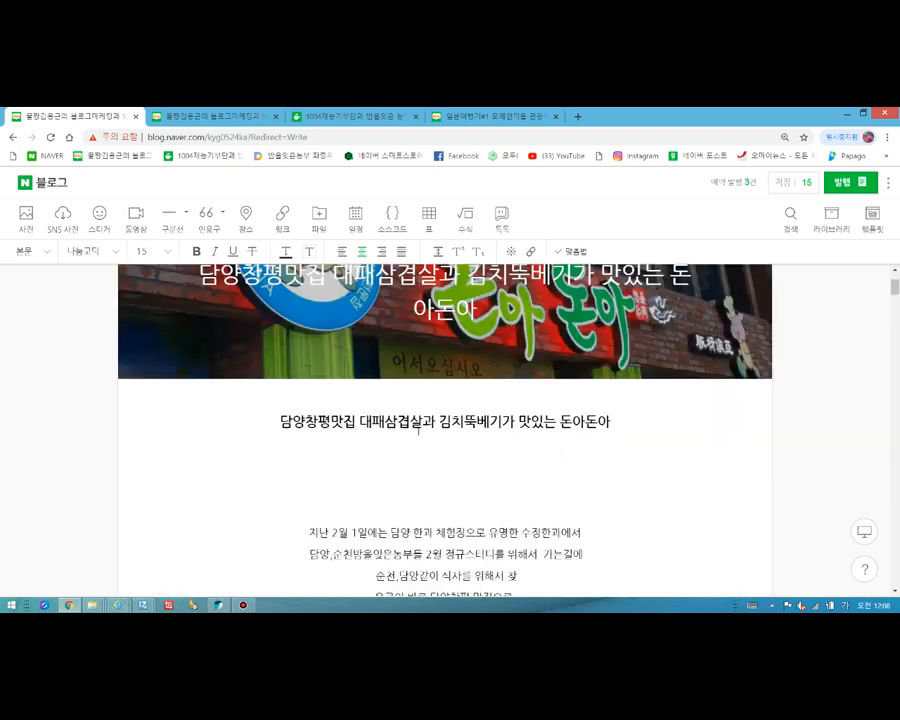
{"action": "left_click", "coordinate": [273, 423]}
{"action": "left_click_drag", "start_coordinate": [273, 423], "coordinate": [610, 424]}
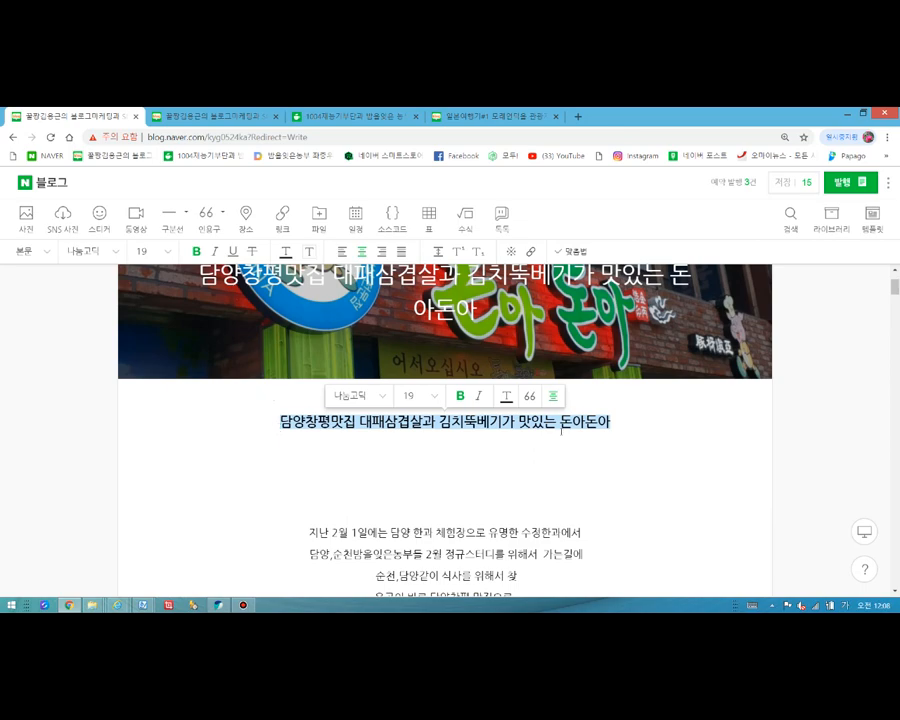
{"action": "scroll", "coordinate": [561, 430], "scroll_direction": "down", "scroll_amount": 15}
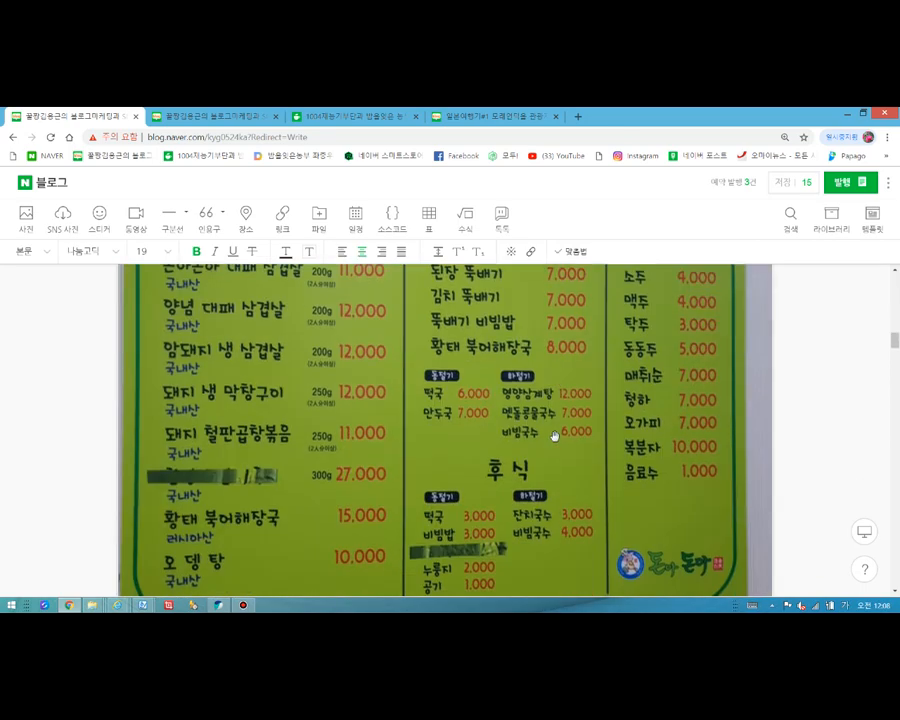
{"action": "scroll", "coordinate": [555, 434], "scroll_direction": "down", "scroll_amount": 12}
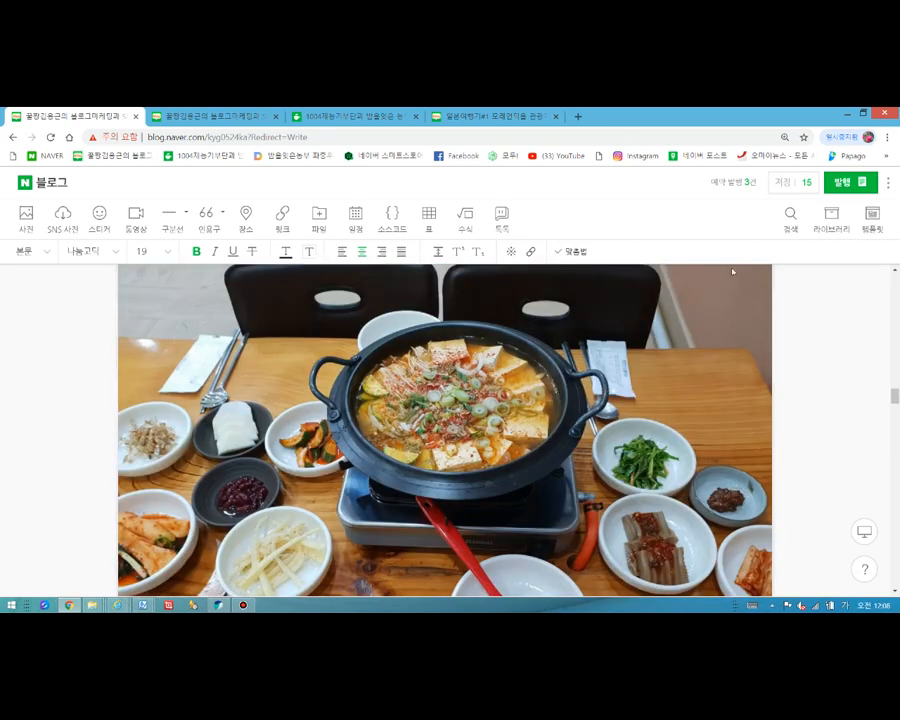
Review the publish settings and submit the post again, keeping its reservation (예약) for 2019.02.13 at 06:00
{"action": "left_click", "coordinate": [843, 183]}
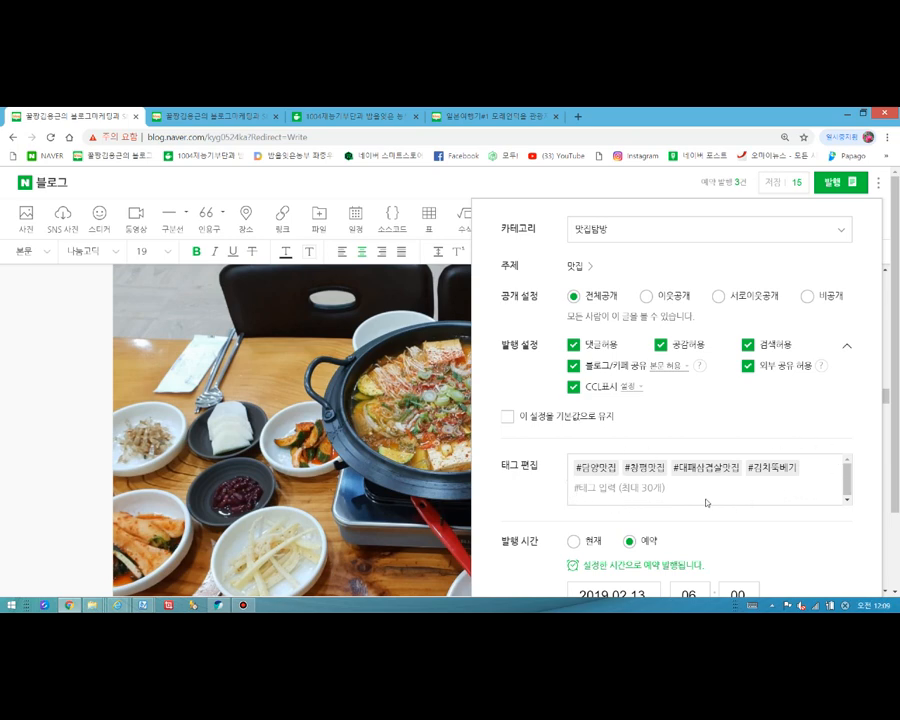
{"action": "scroll", "coordinate": [866, 405], "scroll_direction": "down", "scroll_amount": 2}
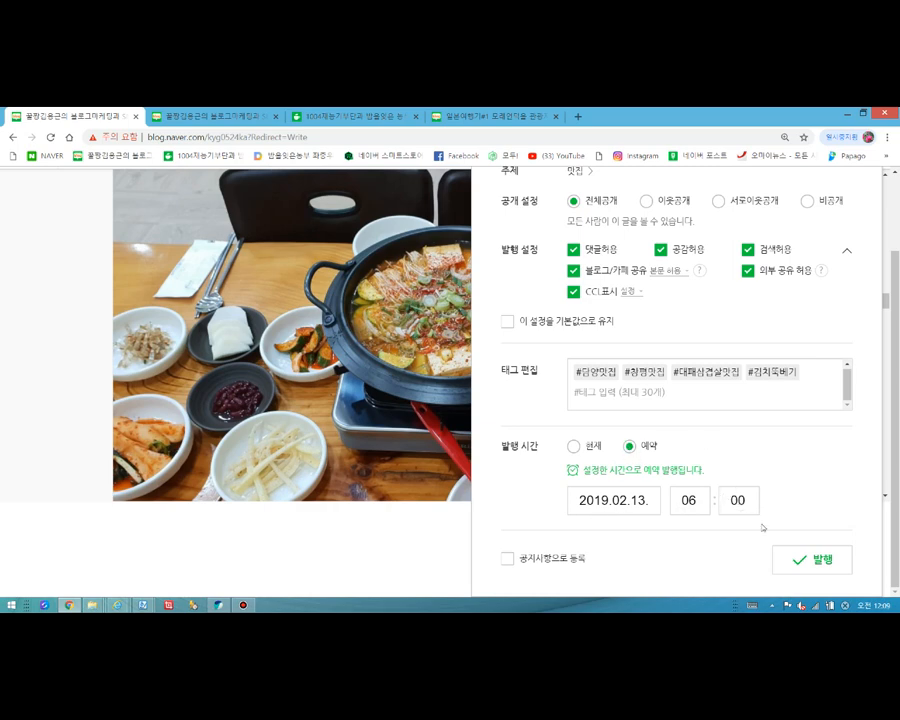
{"action": "left_click", "coordinate": [815, 561]}
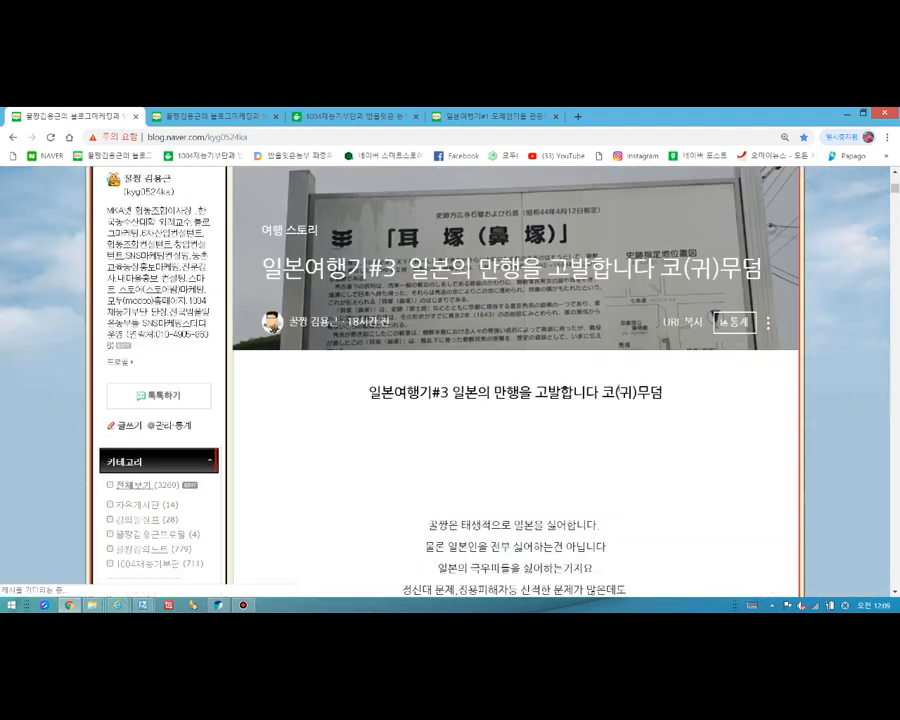
Dismiss the 네이버 클라우드 탐색기 logout notice and look over the 일본여행기#3 post on the blog page
{"action": "scroll", "coordinate": [618, 392], "scroll_direction": "down", "scroll_amount": 2}
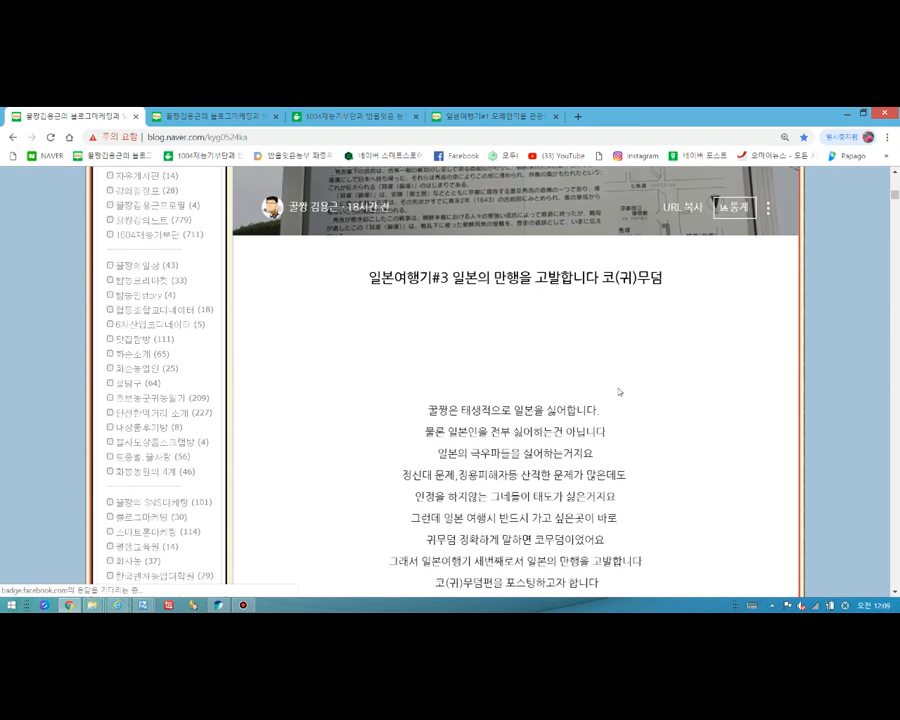
{"action": "scroll", "coordinate": [618, 392], "scroll_direction": "up", "scroll_amount": 2}
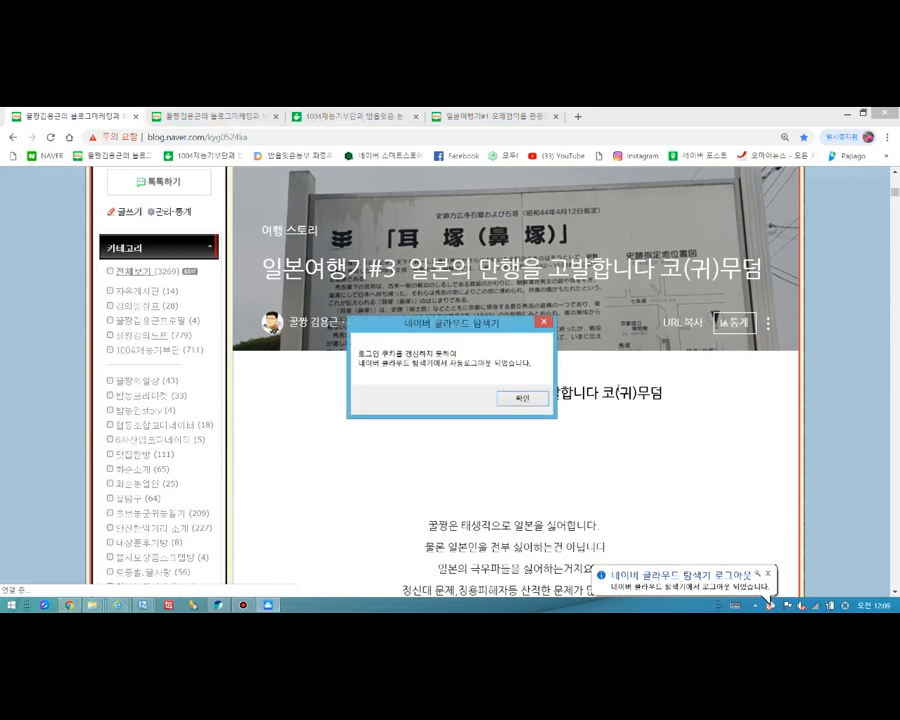
{"action": "left_click", "coordinate": [528, 398]}
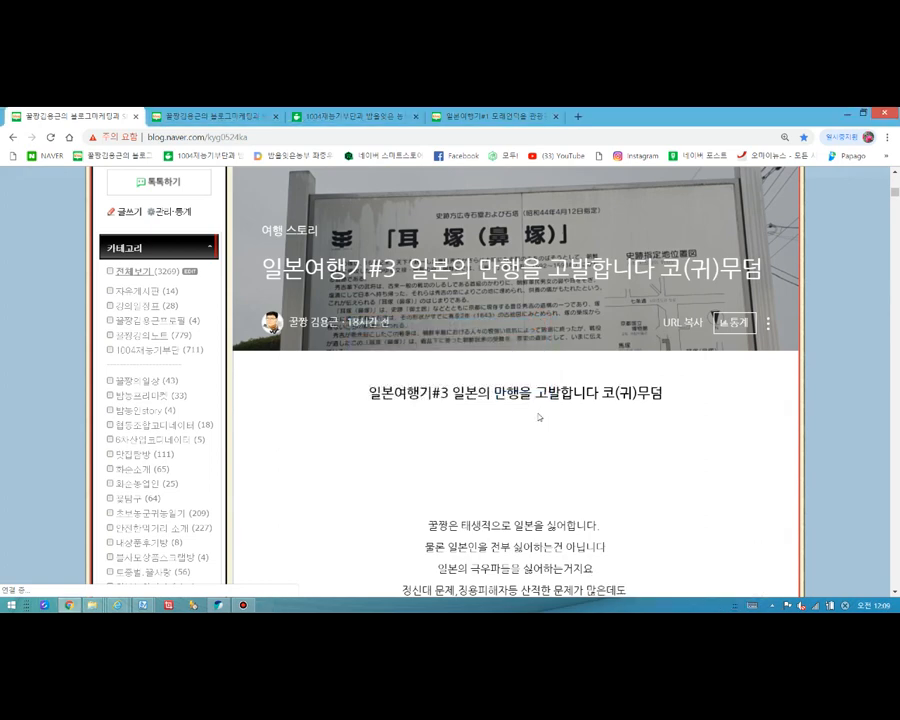
{"action": "scroll", "coordinate": [537, 418], "scroll_direction": "down", "scroll_amount": 5}
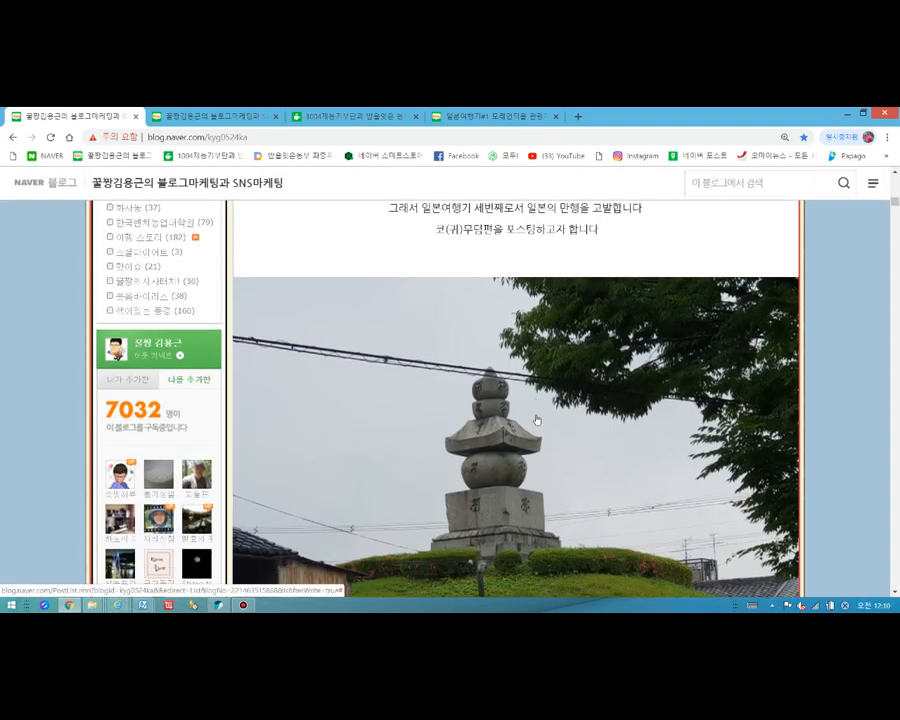
{"action": "scroll", "coordinate": [537, 422], "scroll_direction": "up", "scroll_amount": 4}
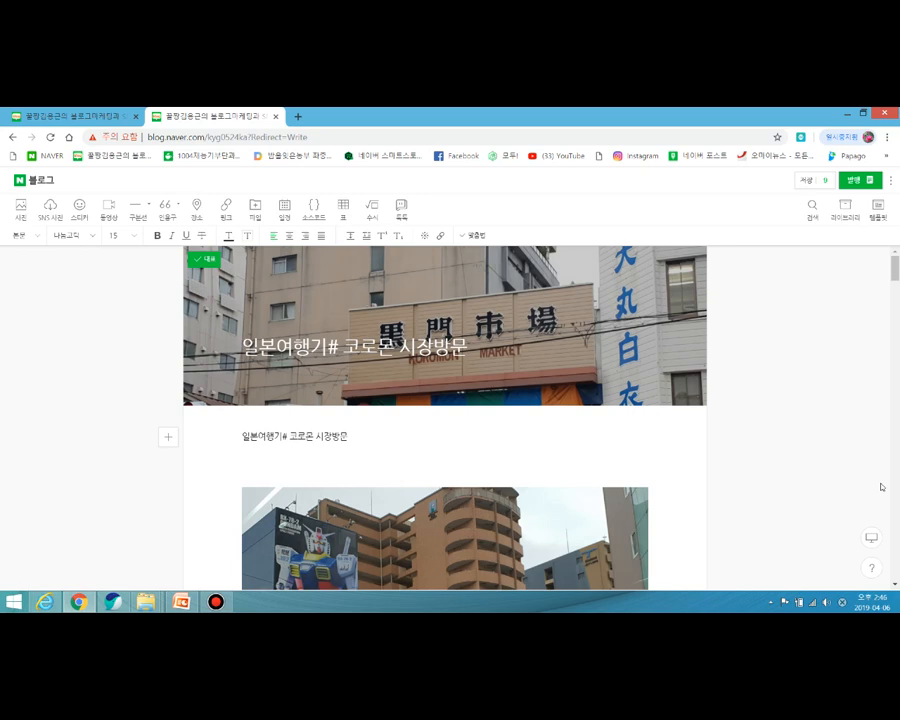
Enlarge the Gunpla building photo and the Kuromon Market entrance photo in the 코로몬 시장방문 post to the full post width
{"action": "scroll", "coordinate": [880, 488], "scroll_direction": "down", "scroll_amount": 2}
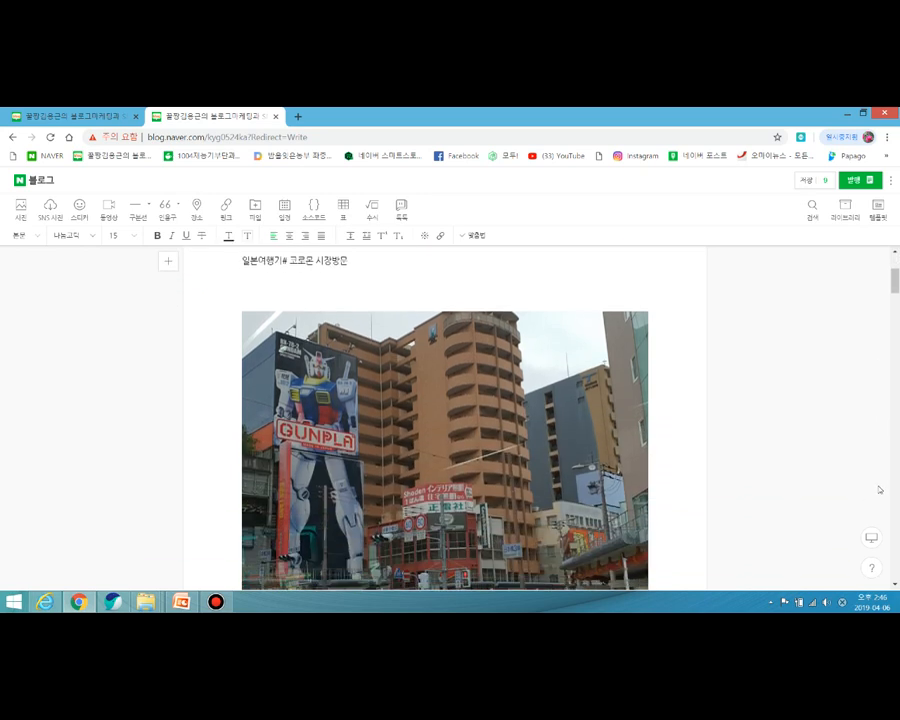
{"action": "scroll", "coordinate": [880, 490], "scroll_direction": "down", "scroll_amount": 2}
{"action": "scroll", "coordinate": [880, 490], "scroll_direction": "down", "scroll_amount": 1}
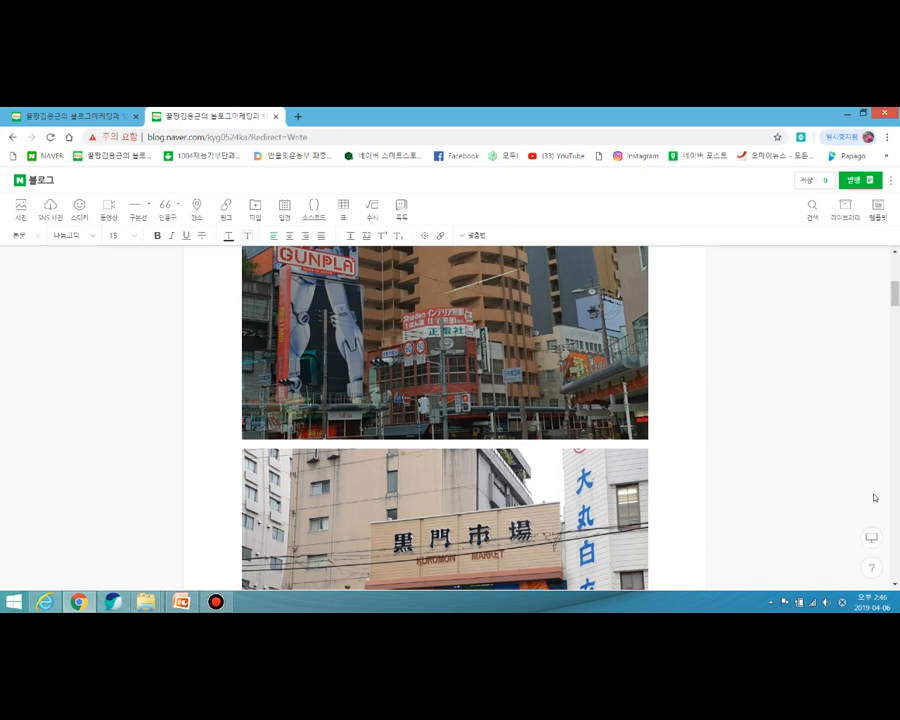
{"action": "scroll", "coordinate": [839, 503], "scroll_direction": "up", "scroll_amount": 3}
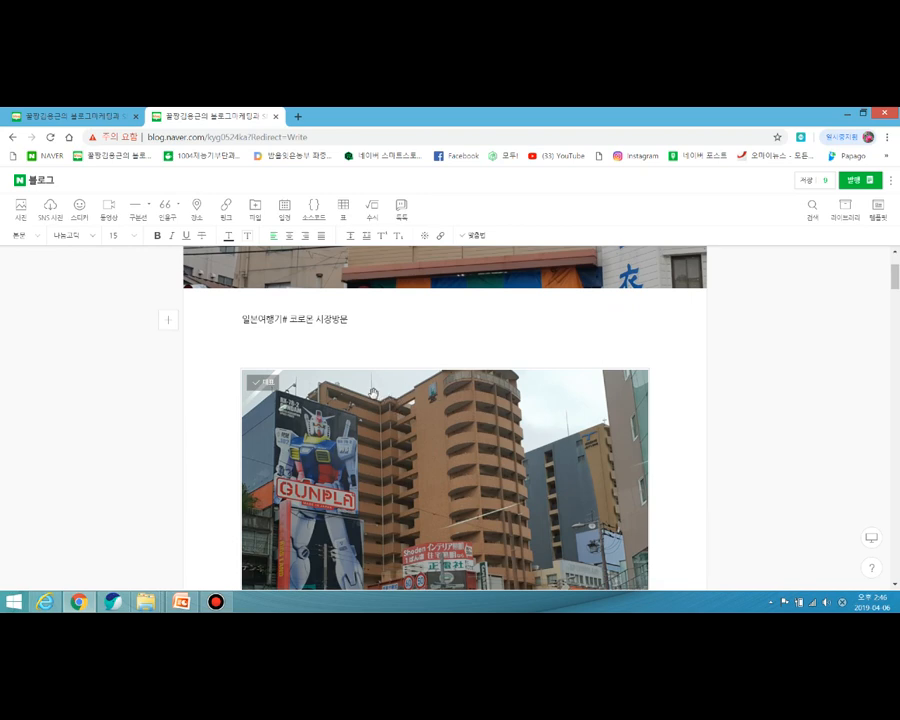
{"action": "left_click", "coordinate": [405, 385]}
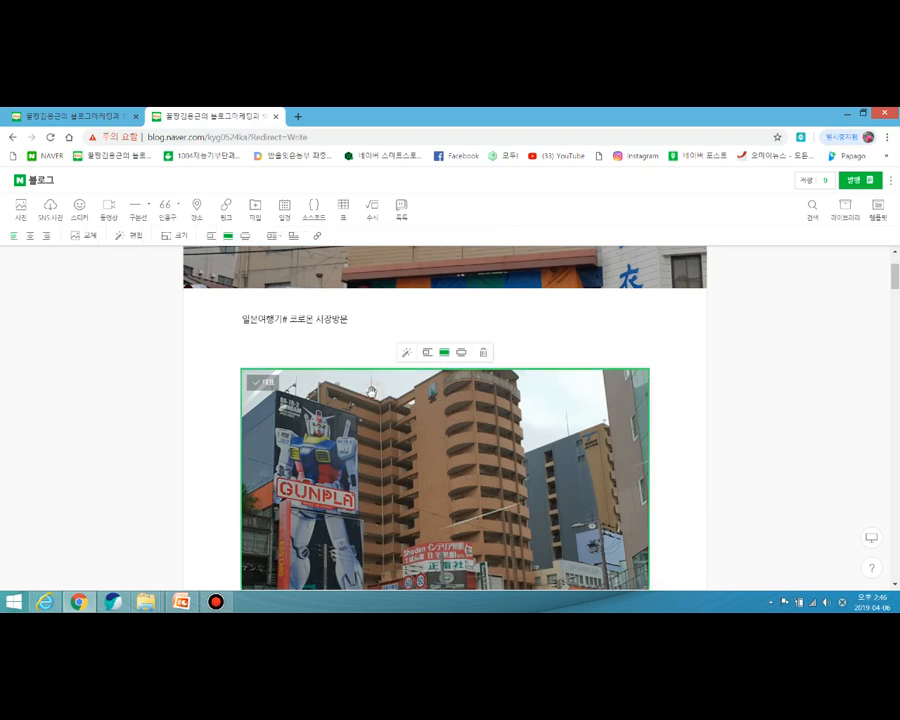
{"action": "left_click", "coordinate": [461, 354]}
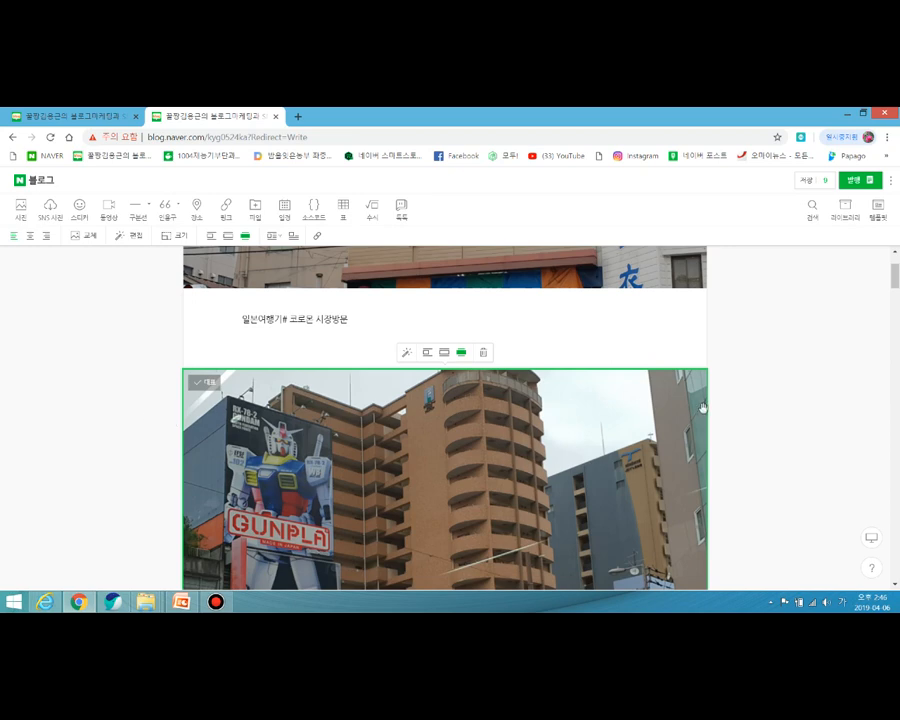
{"action": "scroll", "coordinate": [690, 408], "scroll_direction": "down", "scroll_amount": 2}
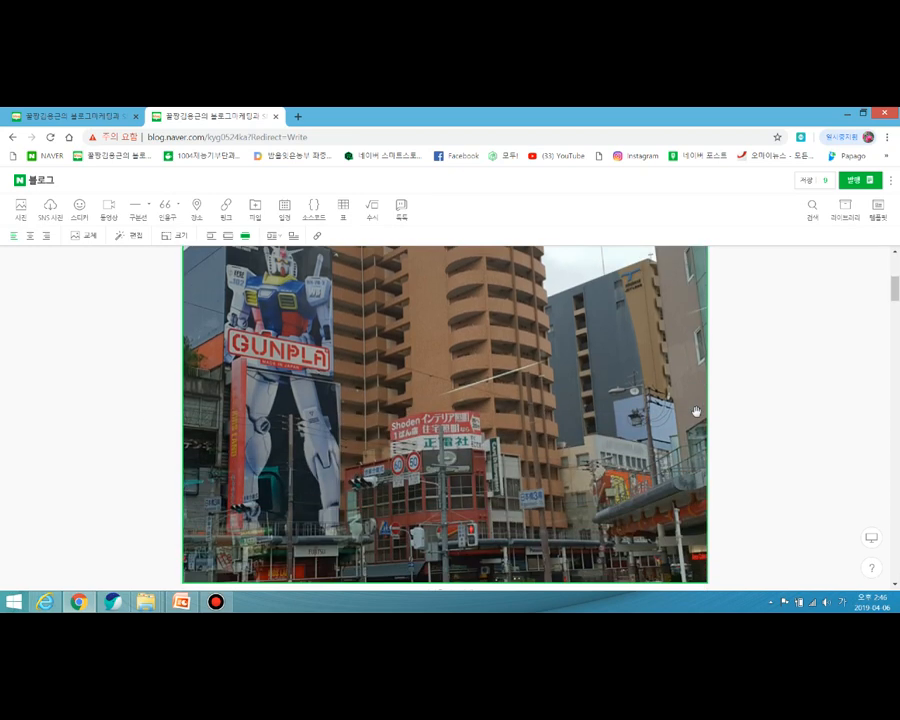
{"action": "scroll", "coordinate": [696, 411], "scroll_direction": "down", "scroll_amount": 3}
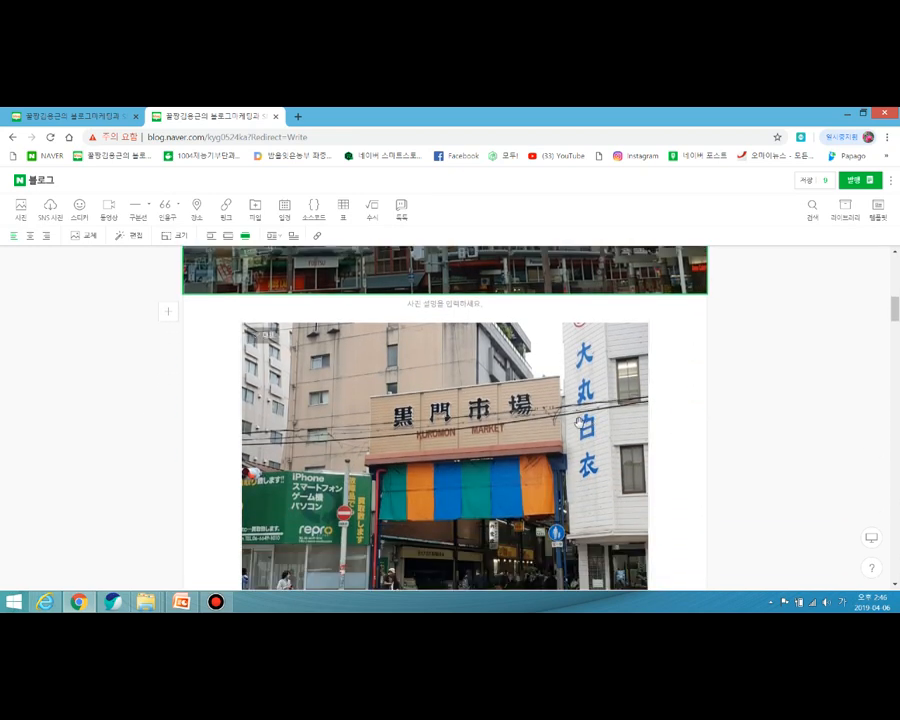
{"action": "left_click", "coordinate": [412, 361]}
{"action": "left_click", "coordinate": [461, 285]}
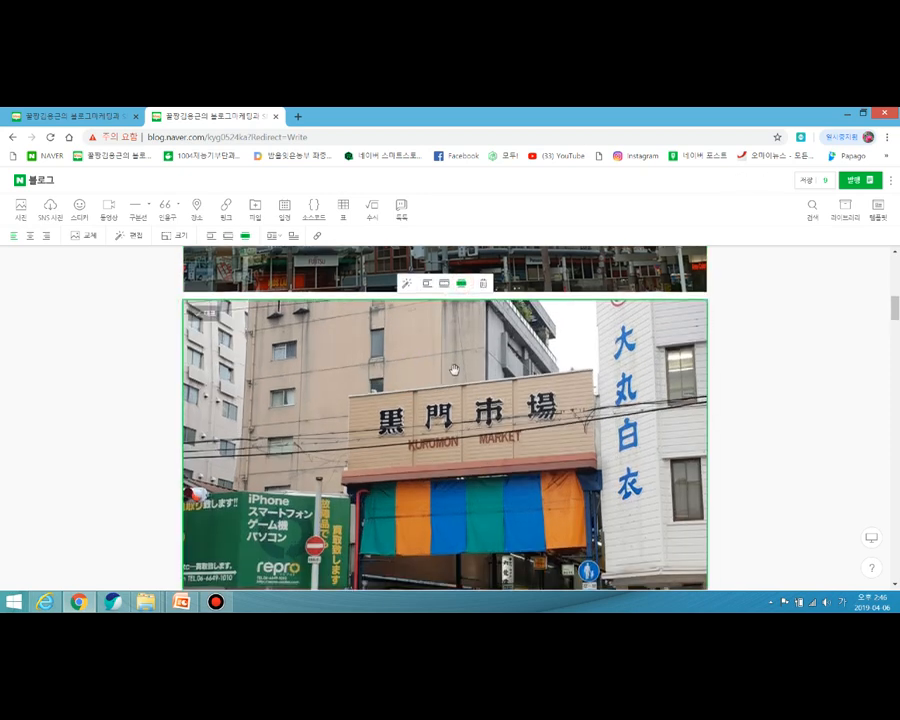
Enlarge the crab sign arcade photo and the covered market street photo below it to the full post width
{"action": "scroll", "coordinate": [453, 372], "scroll_direction": "down", "scroll_amount": 3}
{"action": "left_click", "coordinate": [471, 470]}
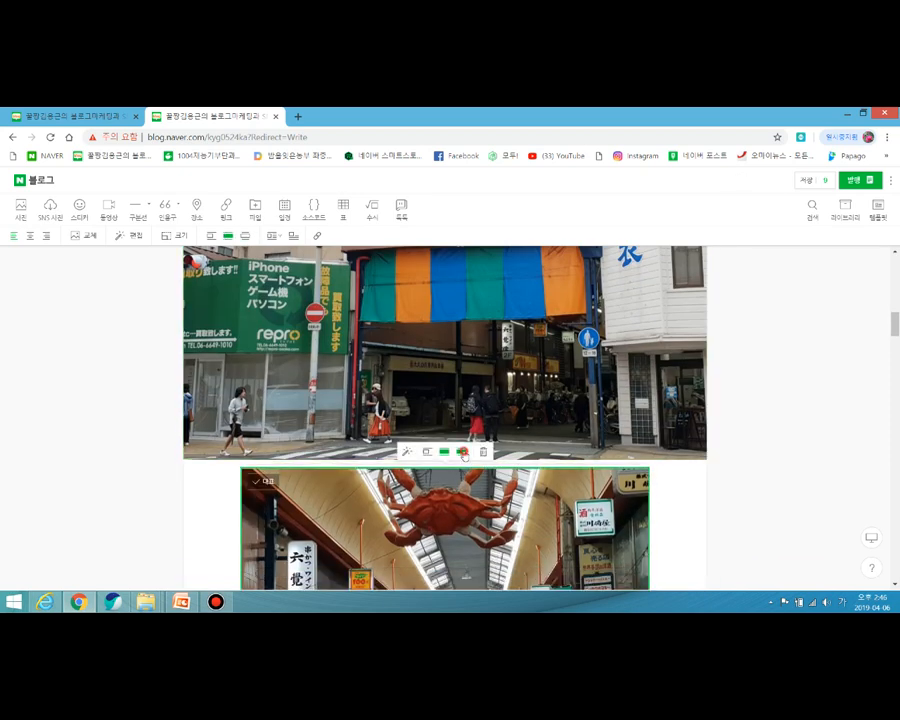
{"action": "left_click", "coordinate": [461, 452]}
{"action": "scroll", "coordinate": [440, 410], "scroll_direction": "down", "scroll_amount": 5}
{"action": "left_click", "coordinate": [440, 410]}
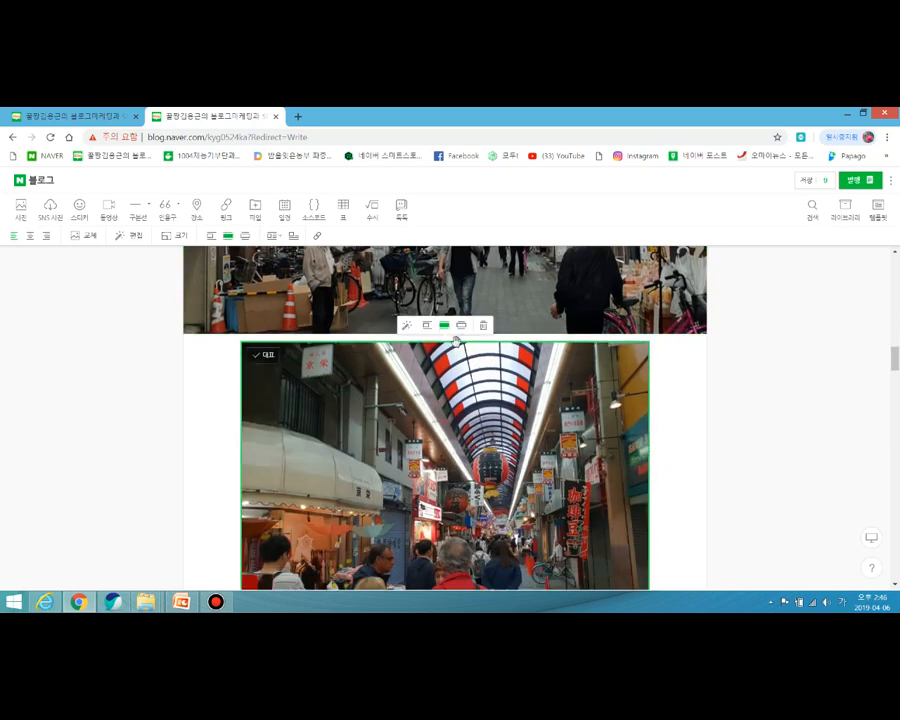
{"action": "left_click", "coordinate": [459, 323]}
Enlarge the photo of cut melon in plastic cups and the photo of boxed whole melons to the full post width
{"action": "scroll", "coordinate": [460, 368], "scroll_direction": "down", "scroll_amount": 5}
{"action": "left_click", "coordinate": [460, 420]}
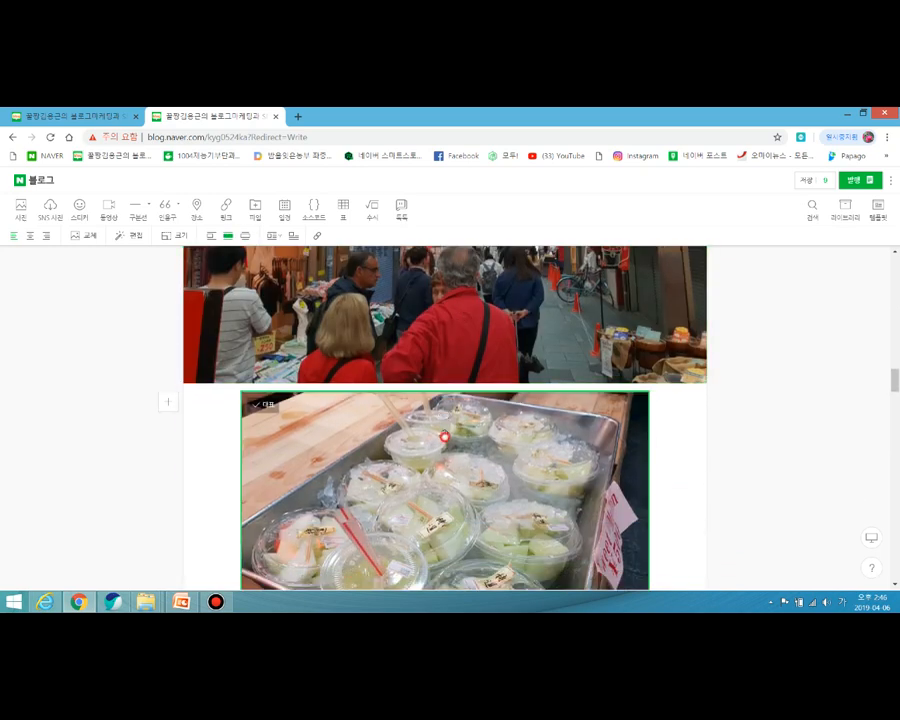
{"action": "left_click", "coordinate": [460, 372]}
{"action": "scroll", "coordinate": [460, 380], "scroll_direction": "down", "scroll_amount": 3}
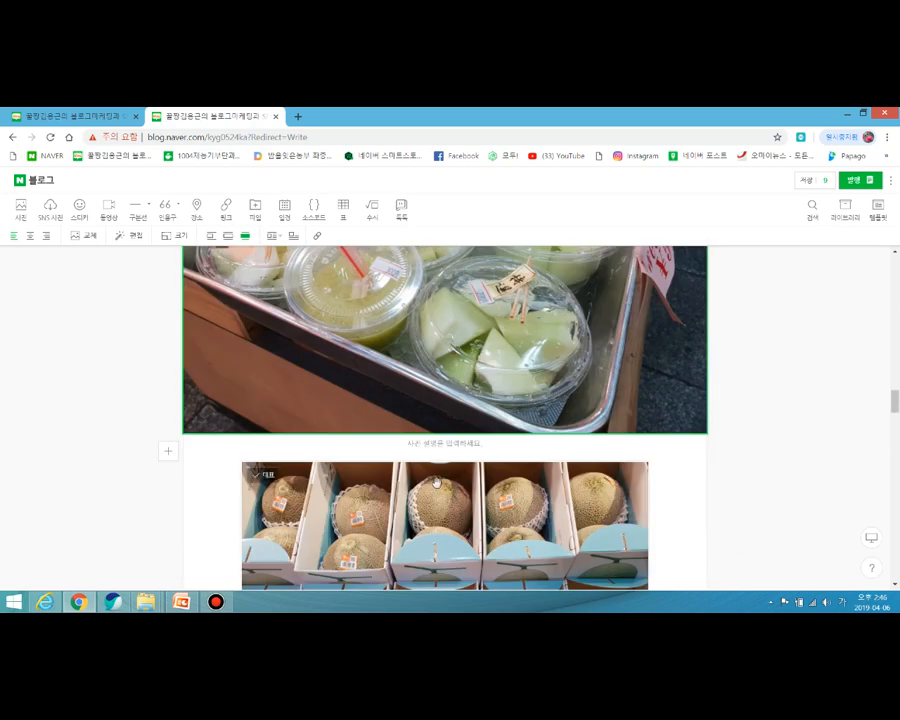
{"action": "left_click", "coordinate": [455, 470]}
{"action": "left_click", "coordinate": [461, 425]}
Enlarge the packed strawberries photo and the photo of peaches in clear plastic packs to the full post width
{"action": "scroll", "coordinate": [458, 420], "scroll_direction": "down", "scroll_amount": 5}
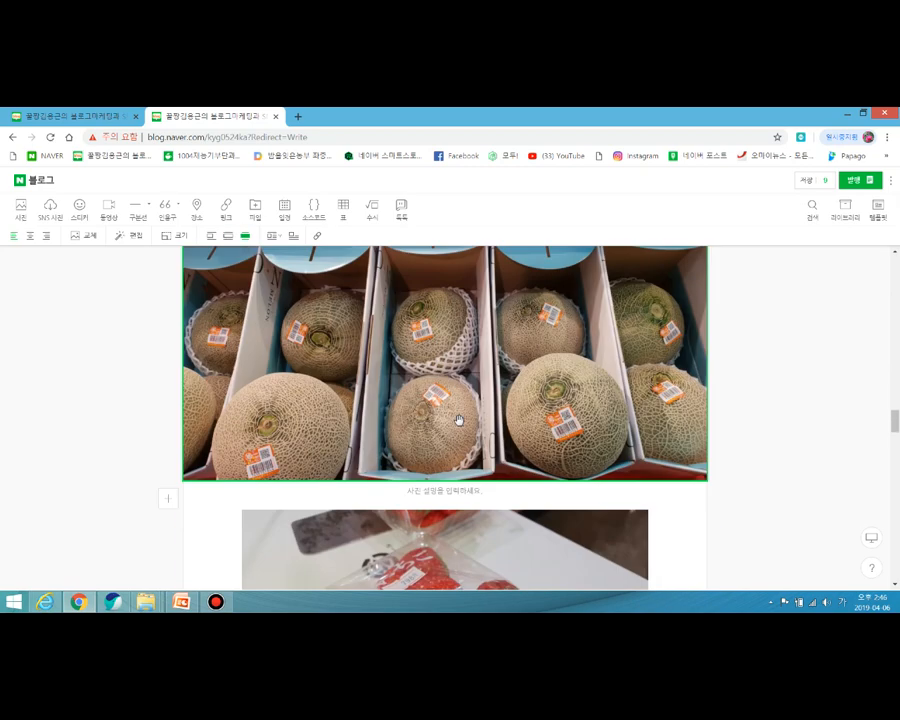
{"action": "left_click", "coordinate": [470, 376]}
{"action": "left_click", "coordinate": [463, 358]}
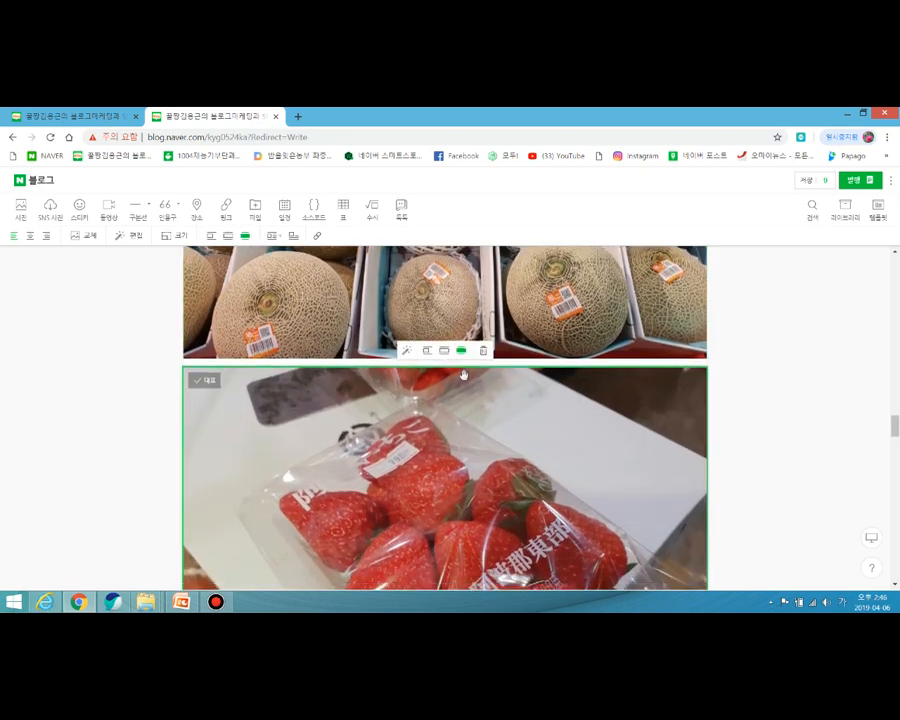
{"action": "scroll", "coordinate": [462, 390], "scroll_direction": "down", "scroll_amount": 5}
{"action": "left_click", "coordinate": [452, 428]}
{"action": "left_click", "coordinate": [458, 411]}
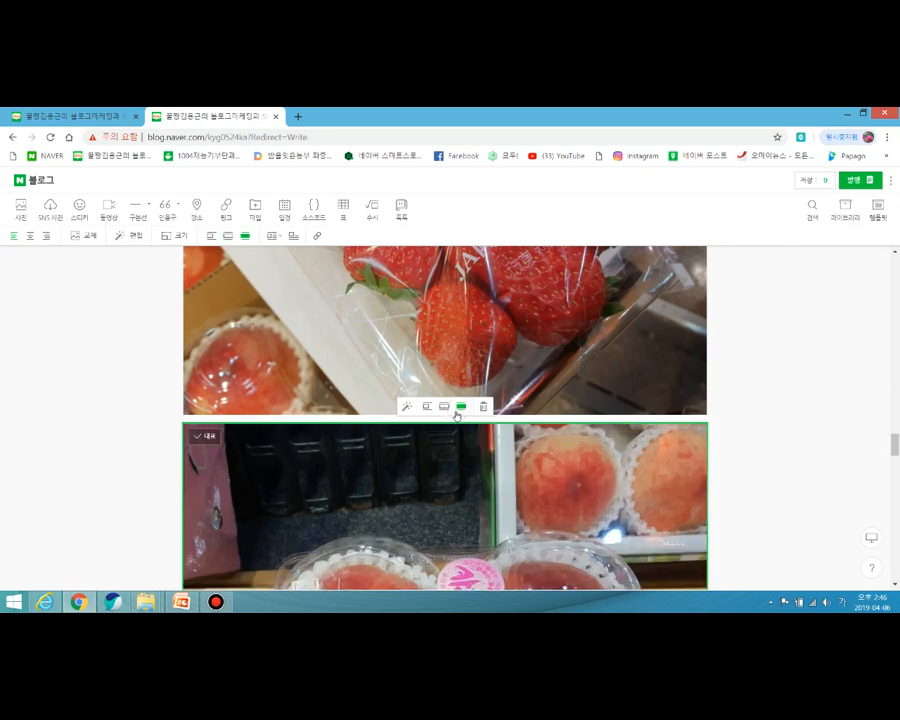
Enlarge the photo of peaches on green trays and the melon slices photo with the 200 and 400 price signs to the full post width
{"action": "scroll", "coordinate": [456, 415], "scroll_direction": "down", "scroll_amount": 5}
{"action": "left_click", "coordinate": [452, 422]}
{"action": "left_click", "coordinate": [462, 398]}
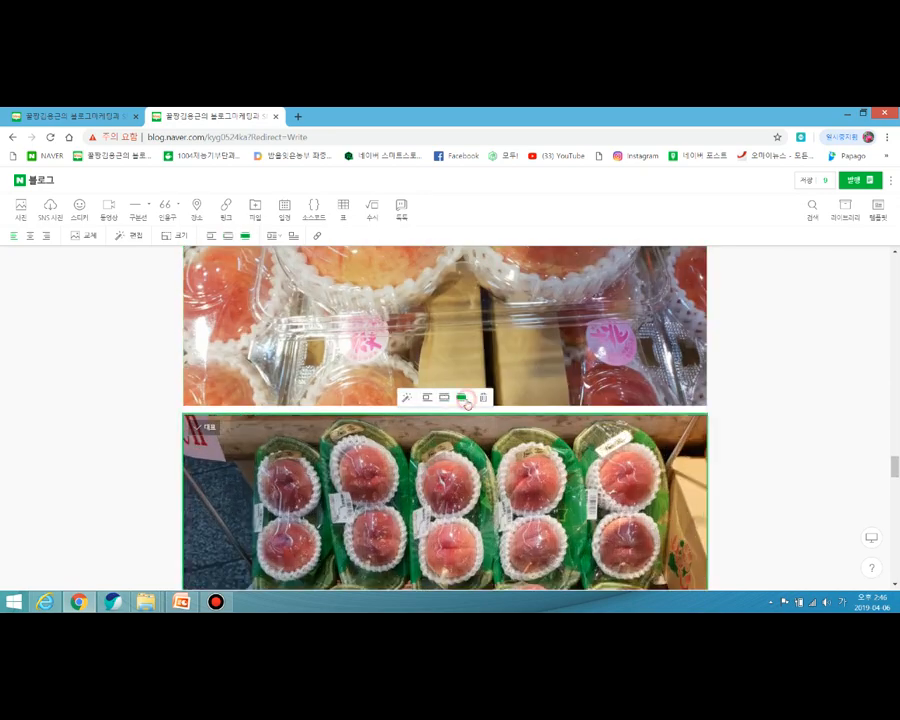
{"action": "scroll", "coordinate": [462, 400], "scroll_direction": "down", "scroll_amount": 5}
{"action": "left_click", "coordinate": [457, 455]}
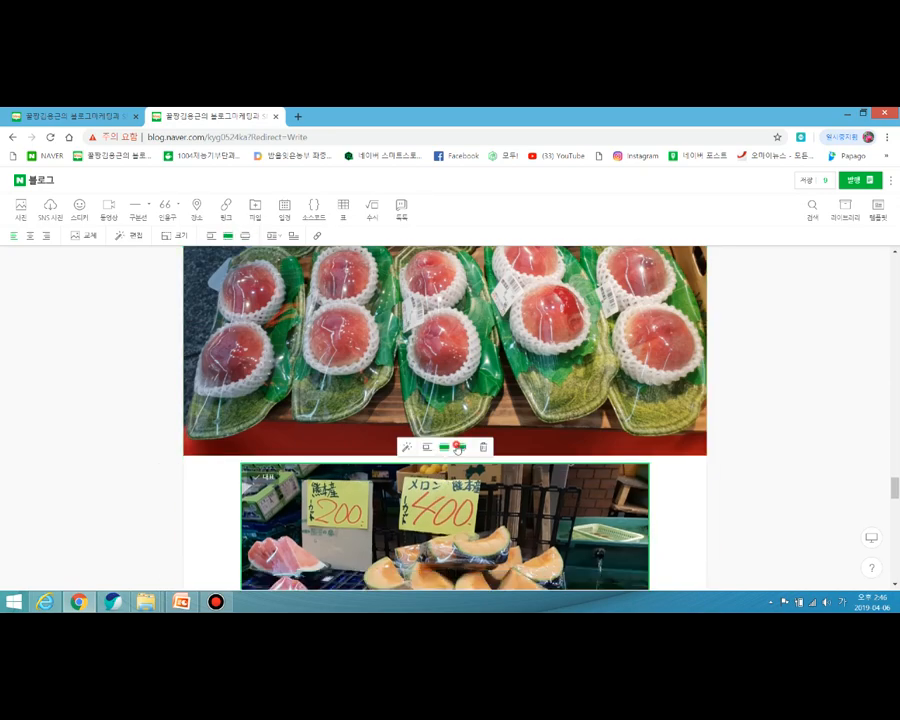
{"action": "left_click", "coordinate": [460, 447]}
Enlarge the photo of strawberry packs on the red table and the photo of cut fruit cups to the full post width
{"action": "scroll", "coordinate": [445, 410], "scroll_direction": "down", "scroll_amount": 5}
{"action": "left_click", "coordinate": [457, 284]}
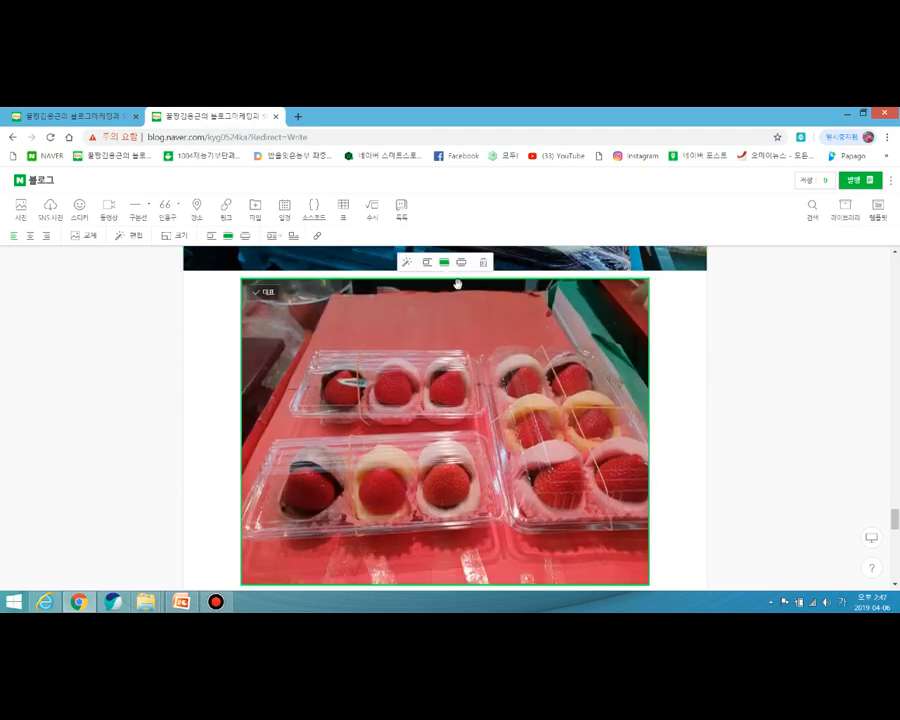
{"action": "left_click", "coordinate": [466, 268]}
{"action": "scroll", "coordinate": [450, 420], "scroll_direction": "down", "scroll_amount": 5}
{"action": "left_click", "coordinate": [456, 376]}
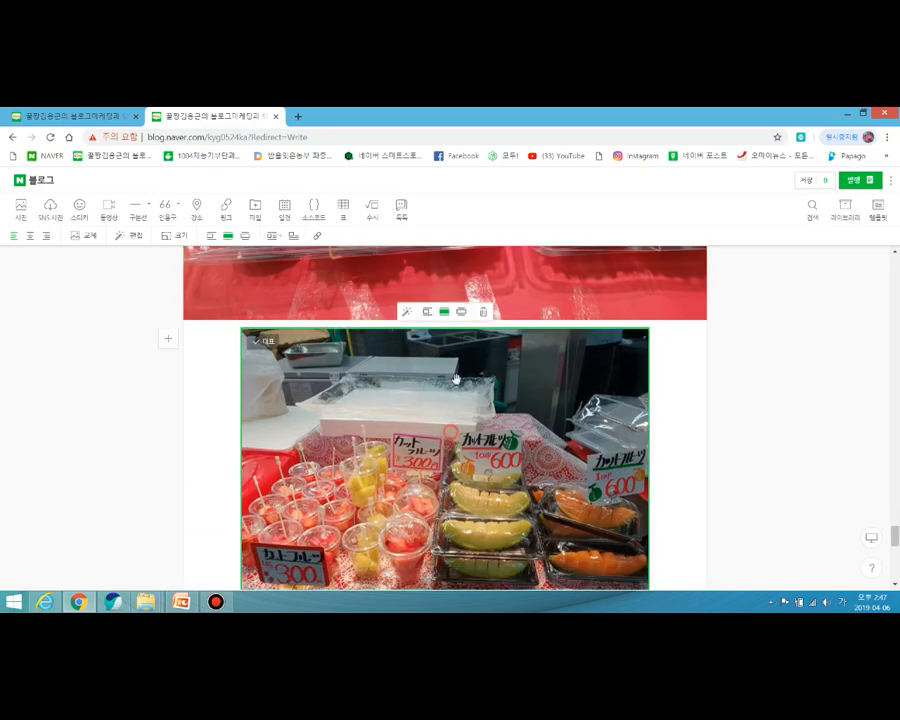
{"action": "left_click", "coordinate": [461, 311]}
Enlarge the last photo, showing the green soju bottles, to the full post width
{"action": "scroll", "coordinate": [432, 416], "scroll_direction": "down", "scroll_amount": 5}
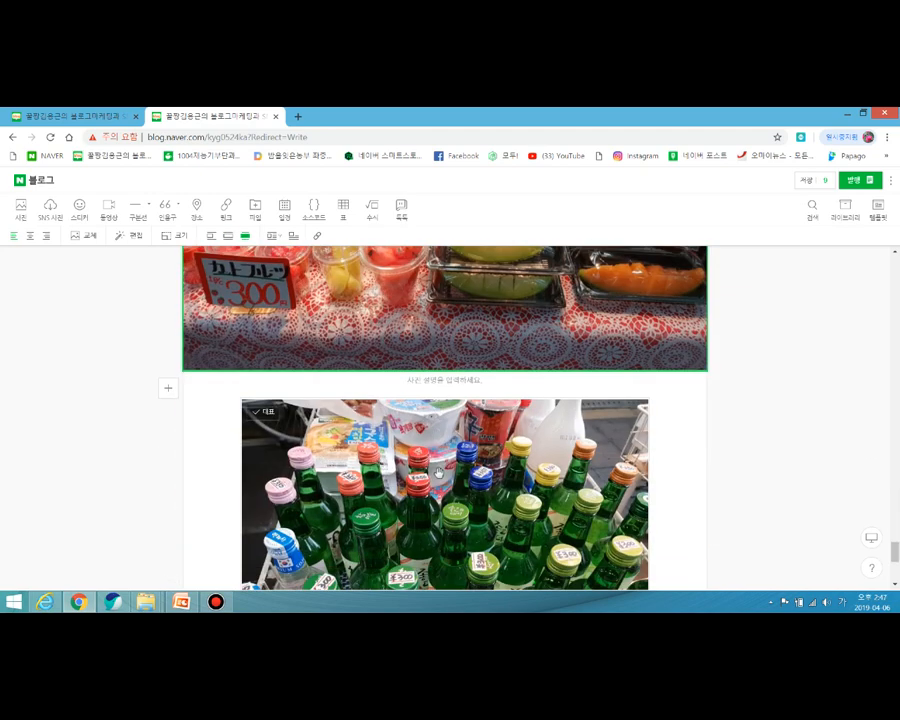
{"action": "left_click", "coordinate": [453, 380]}
{"action": "left_click", "coordinate": [456, 365]}
{"action": "scroll", "coordinate": [446, 430], "scroll_direction": "down", "scroll_amount": 4}
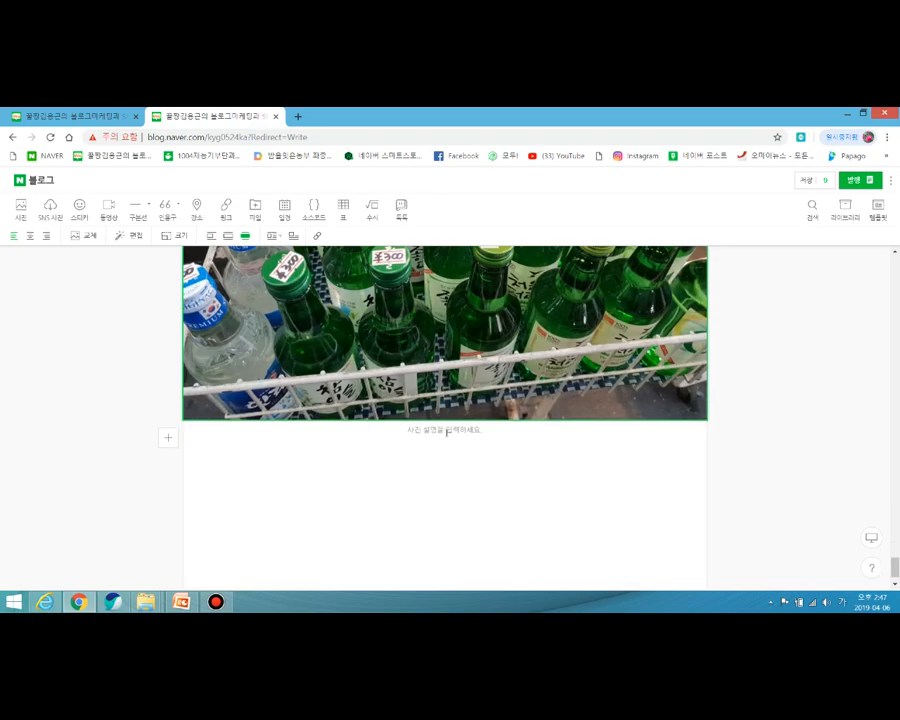
Review the widened photos from the end of the post back to the market entrance and arcade photos
{"action": "scroll", "coordinate": [443, 440], "scroll_direction": "up", "scroll_amount": 6}
{"action": "scroll", "coordinate": [443, 441], "scroll_direction": "up", "scroll_amount": 10}
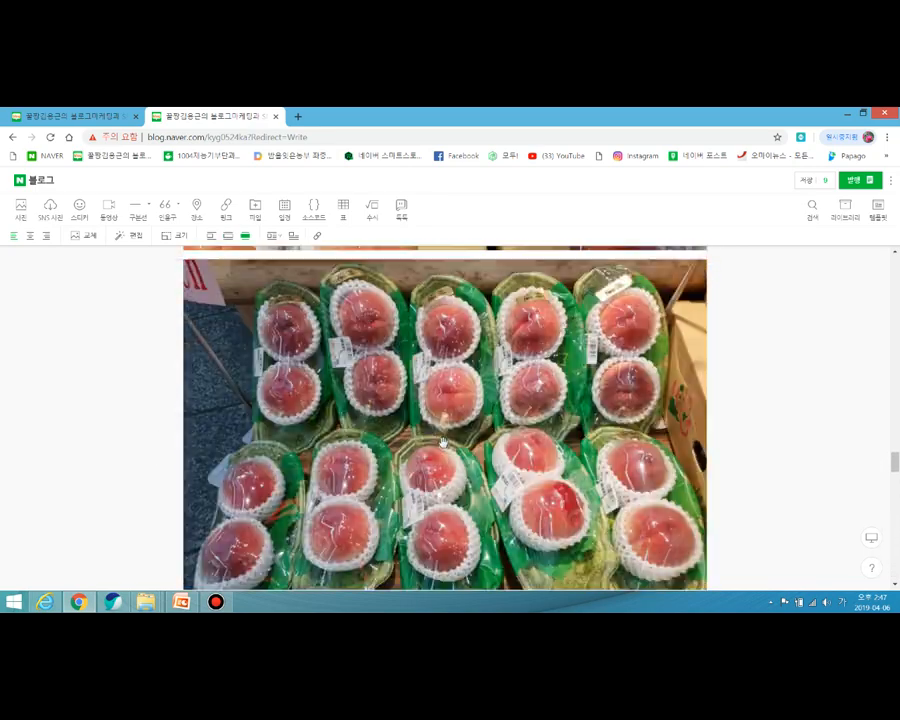
{"action": "scroll", "coordinate": [443, 441], "scroll_direction": "up", "scroll_amount": 10}
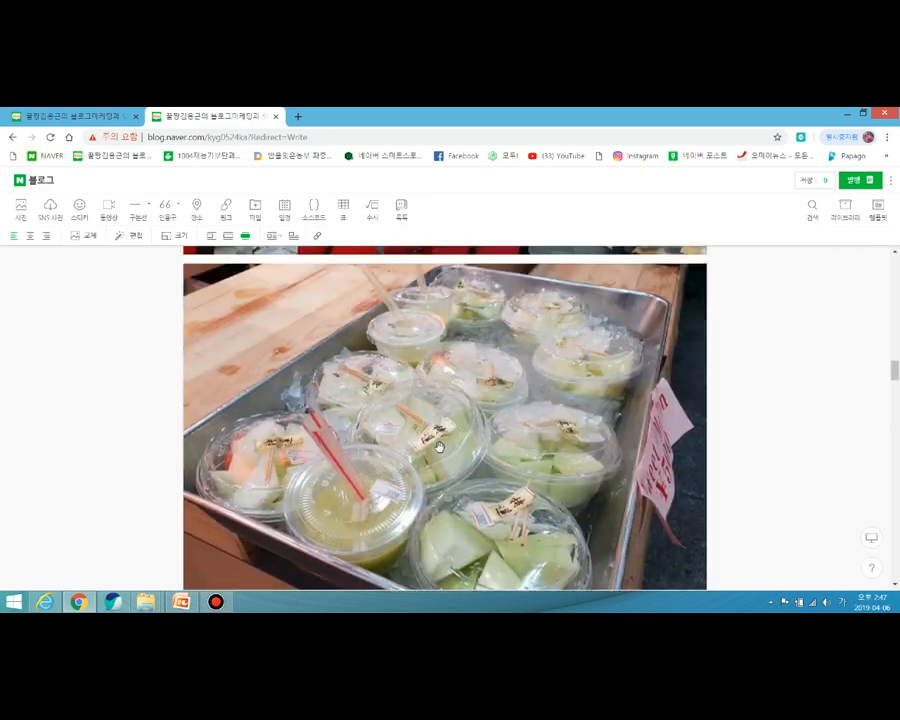
{"action": "scroll", "coordinate": [430, 488], "scroll_direction": "up", "scroll_amount": 6}
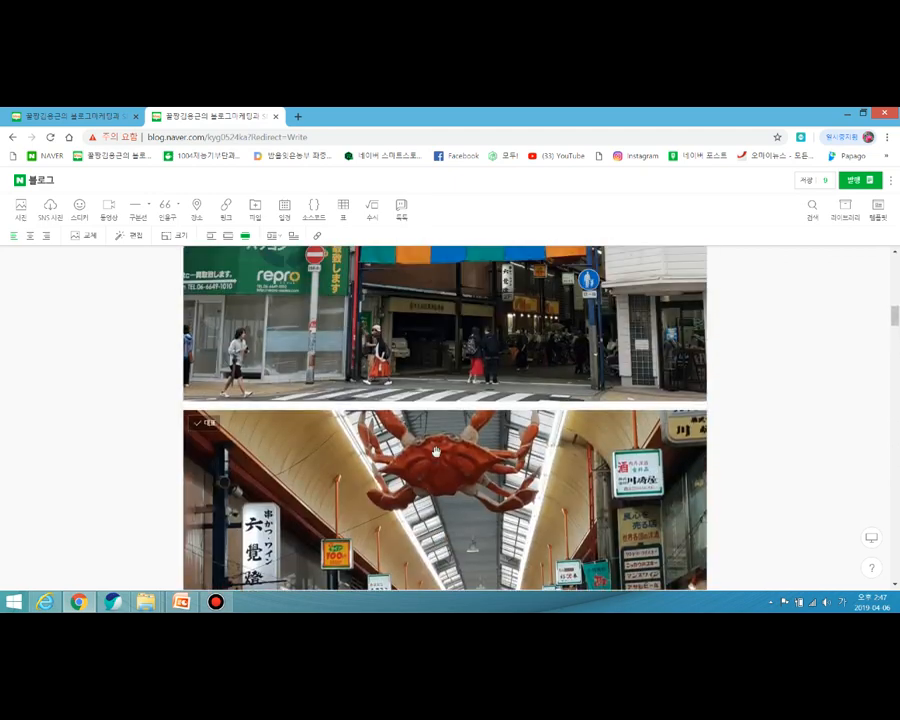
{"action": "scroll", "coordinate": [430, 488], "scroll_direction": "down", "scroll_amount": 8}
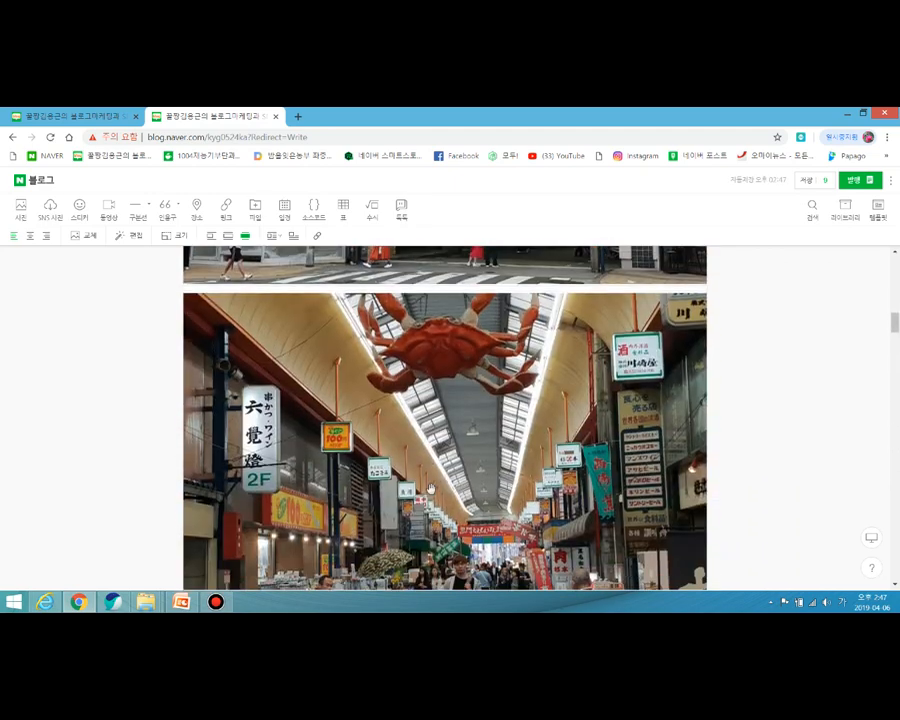
{"action": "scroll", "coordinate": [430, 488], "scroll_direction": "down", "scroll_amount": 1}
{"action": "scroll", "coordinate": [430, 488], "scroll_direction": "up", "scroll_amount": 1}
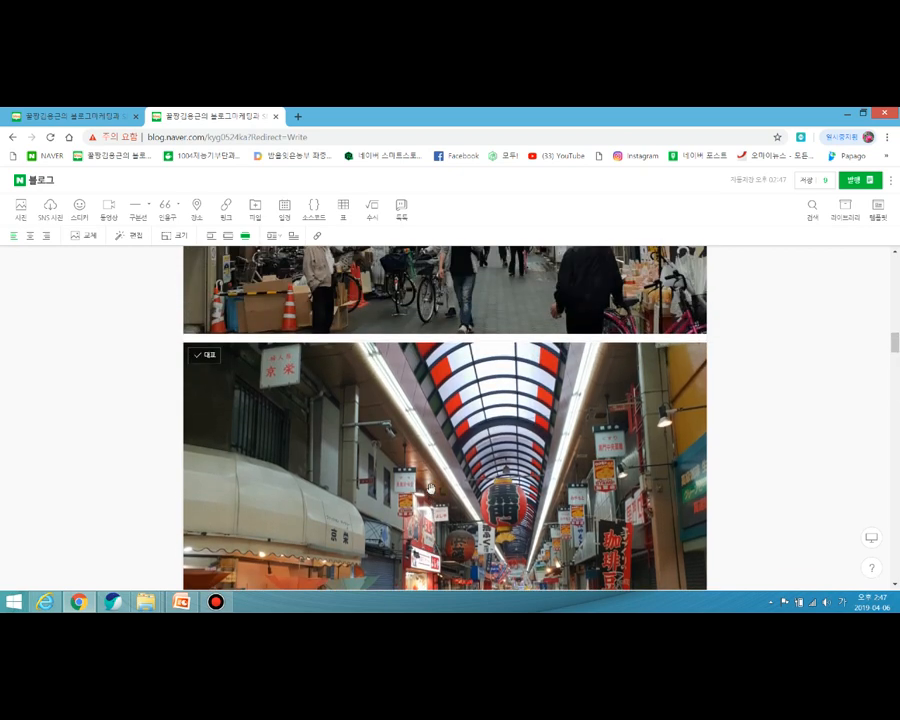
{"action": "scroll", "coordinate": [425, 497], "scroll_direction": "up", "scroll_amount": 1}
Combine the covered street photo, the market entrance photo and the crab sign arcade photo into one side-by-side row of three
{"action": "left_click_drag", "start_coordinate": [425, 497], "coordinate": [411, 412]}
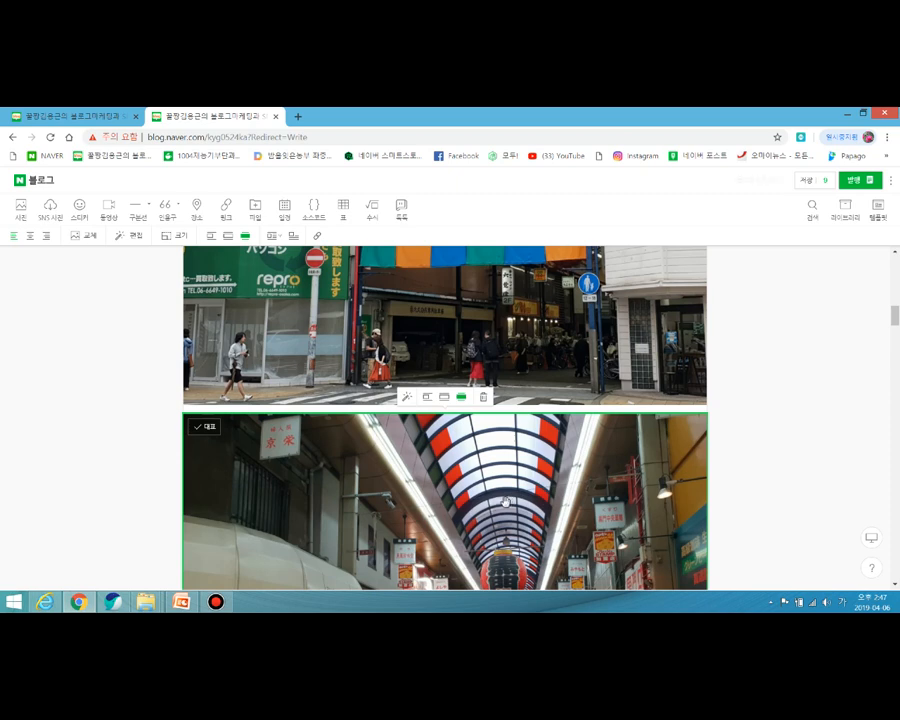
{"action": "left_click_drag", "start_coordinate": [505, 502], "coordinate": [178, 318]}
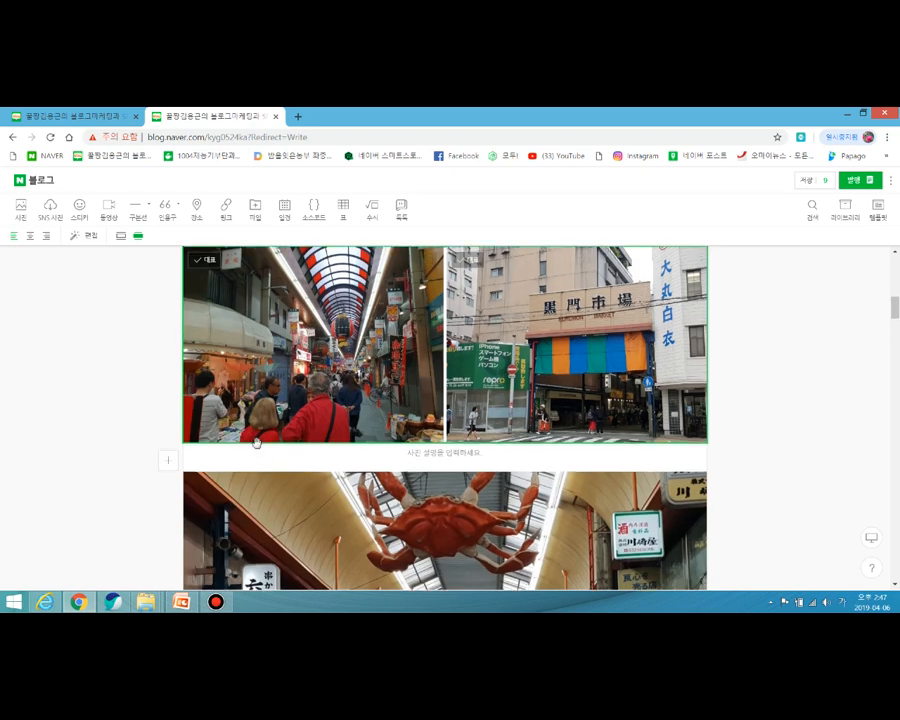
{"action": "left_click_drag", "start_coordinate": [338, 536], "coordinate": [198, 418]}
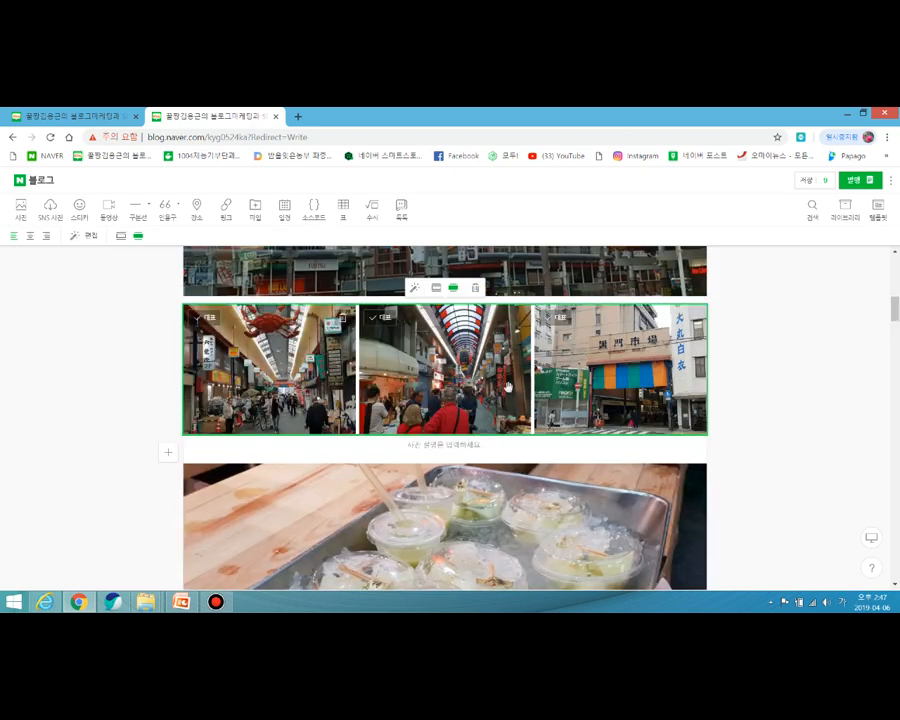
Split the three-photo row back into separate photos, placing the market entrance photo and the covered street photo below the crab sign arcade photo
{"action": "left_click_drag", "start_coordinate": [640, 385], "coordinate": [578, 392]}
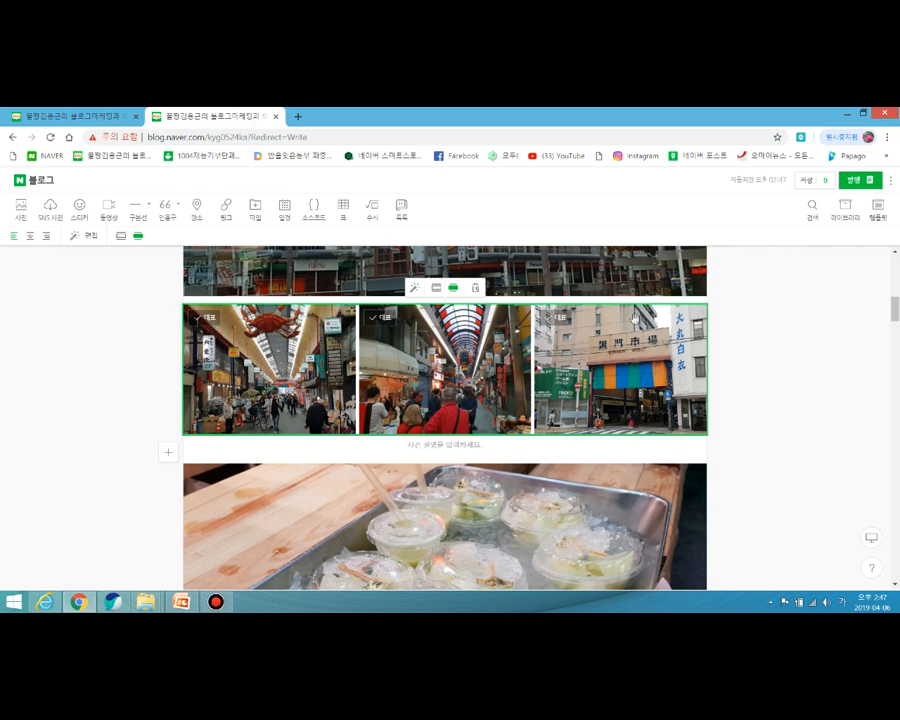
{"action": "left_click", "coordinate": [571, 378]}
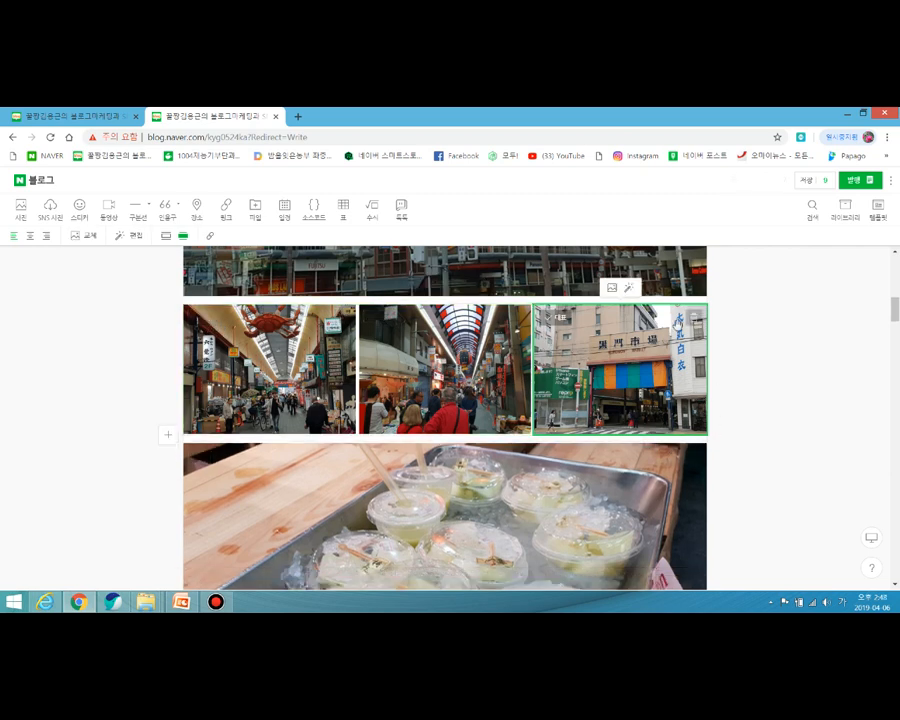
{"action": "left_click_drag", "start_coordinate": [565, 405], "coordinate": [479, 440]}
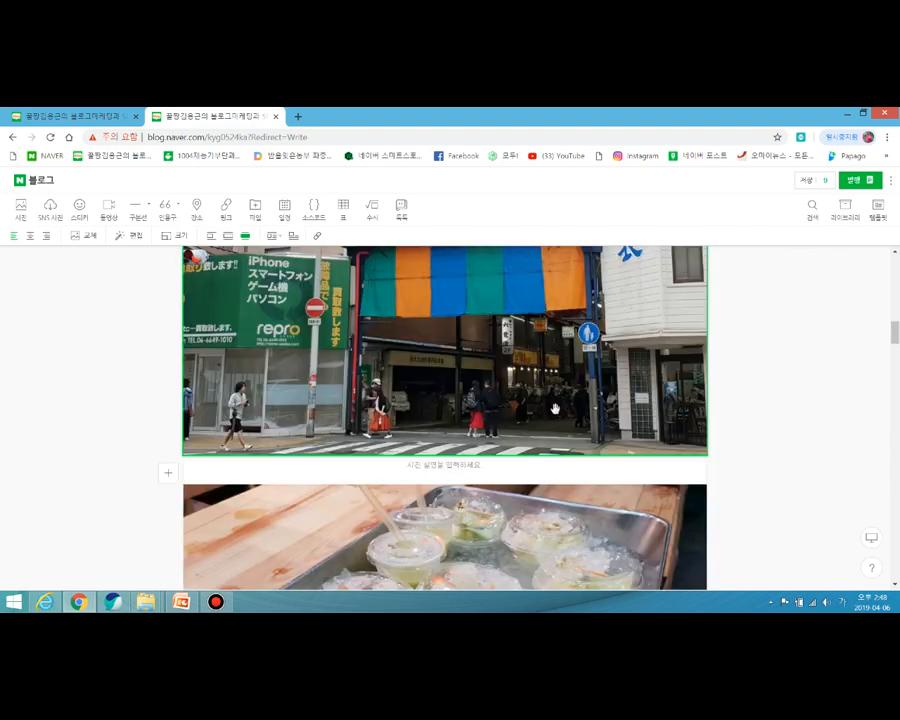
{"action": "scroll", "coordinate": [545, 418], "scroll_direction": "up", "scroll_amount": 5}
{"action": "left_click_drag", "start_coordinate": [548, 382], "coordinate": [490, 466]}
{"action": "left_click", "coordinate": [549, 398]}
{"action": "scroll", "coordinate": [494, 472], "scroll_direction": "up", "scroll_amount": 2}
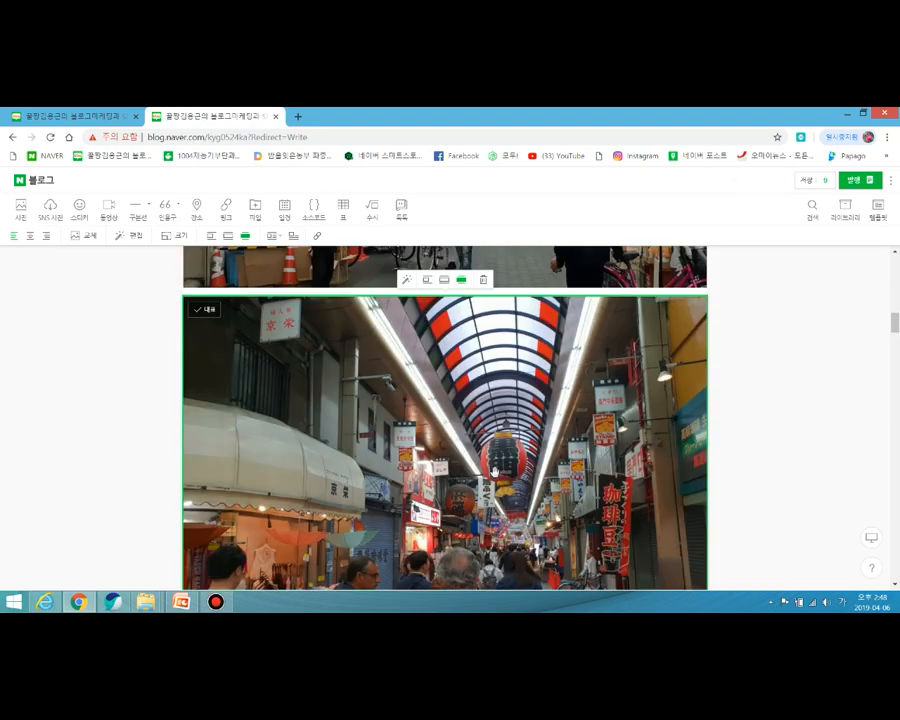
Open the crab sign arcade photo in the photo editor and try the 700 and 900 size presets
{"action": "scroll", "coordinate": [494, 475], "scroll_direction": "up", "scroll_amount": 4}
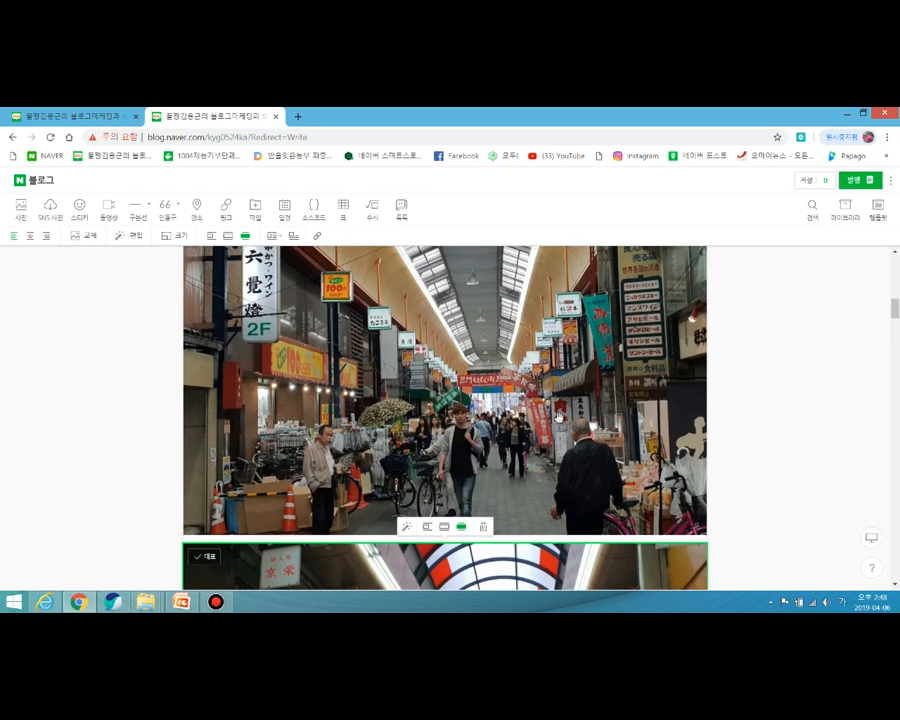
{"action": "scroll", "coordinate": [420, 390], "scroll_direction": "down", "scroll_amount": 2}
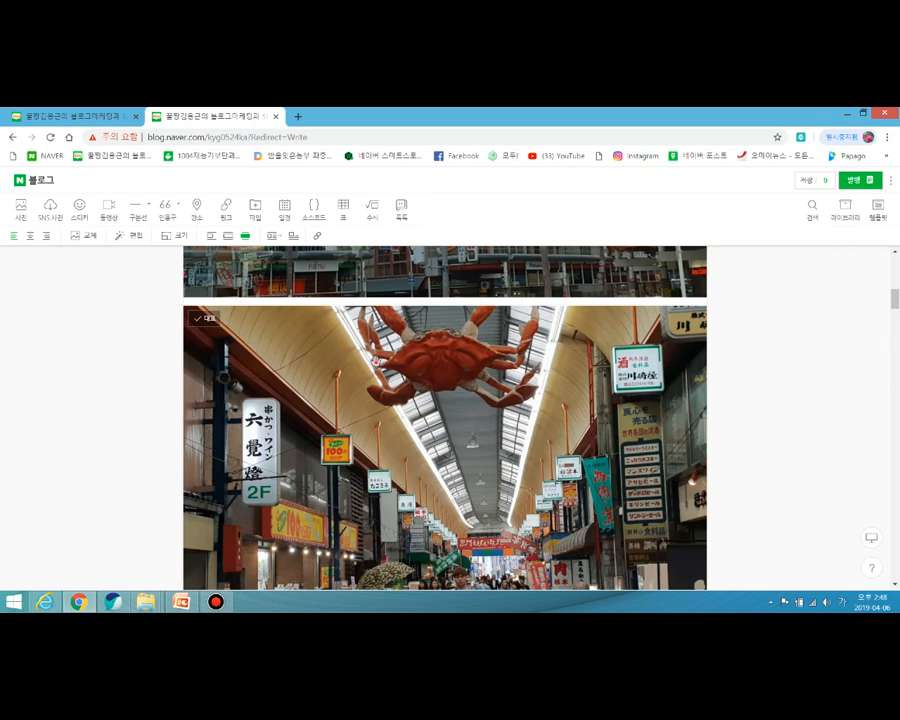
{"action": "left_click", "coordinate": [376, 361]}
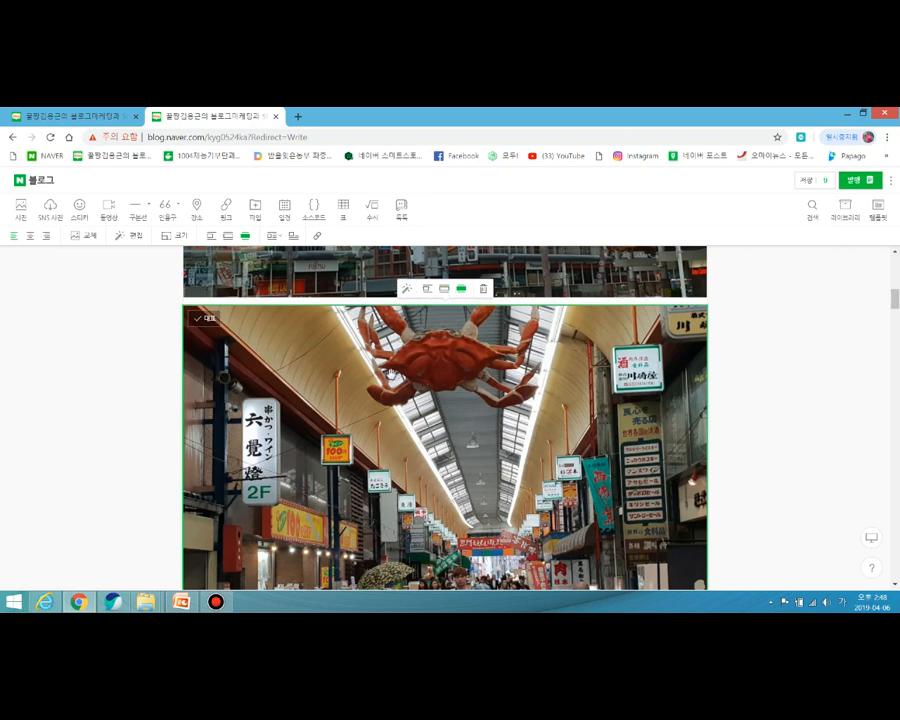
{"action": "left_click", "coordinate": [407, 293]}
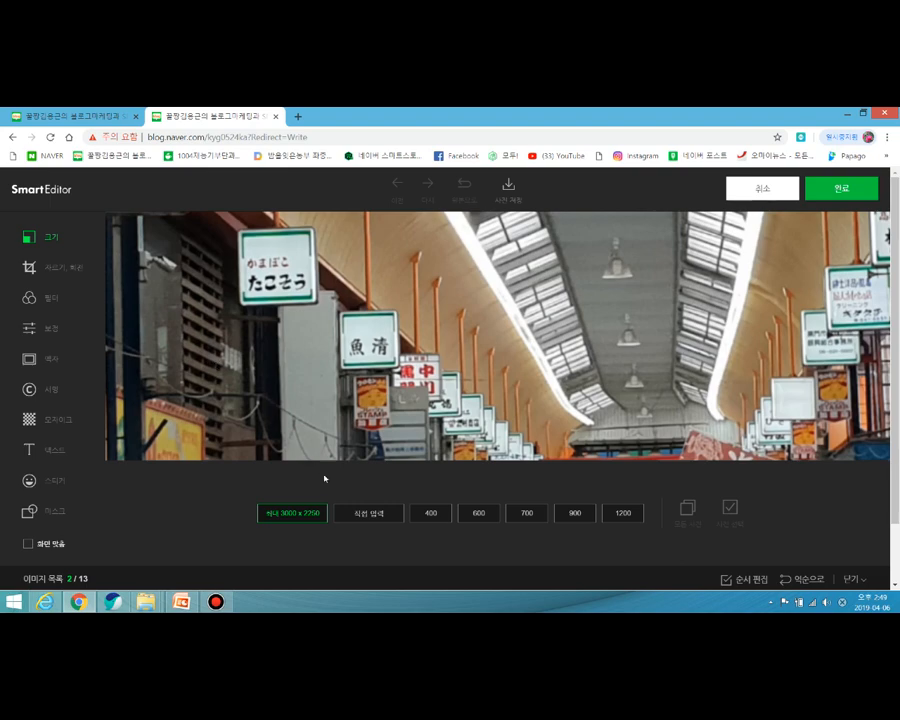
{"action": "left_click", "coordinate": [525, 517]}
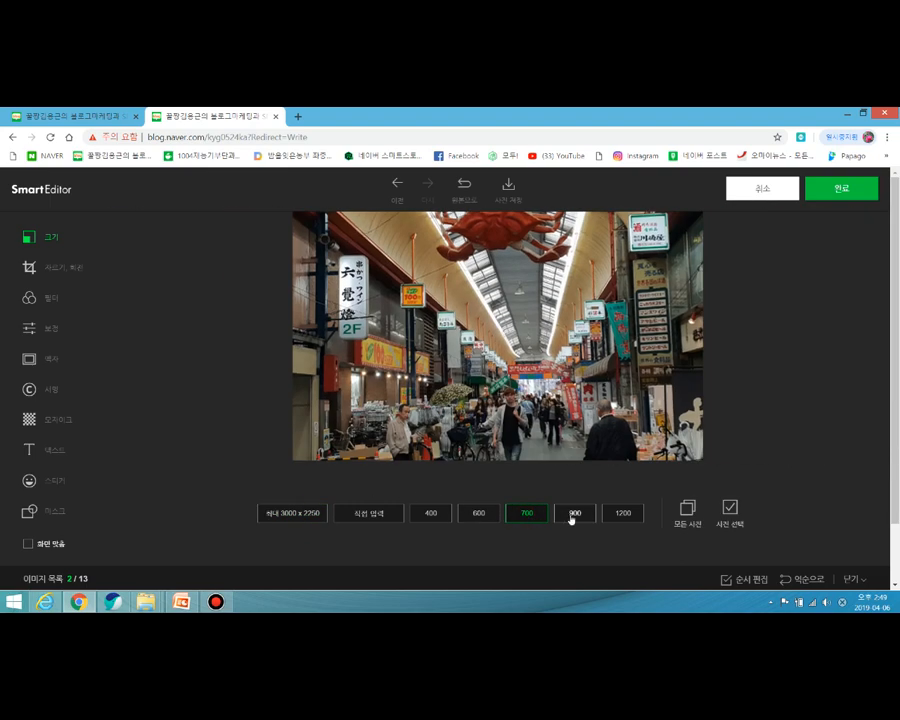
{"action": "left_click", "coordinate": [572, 517]}
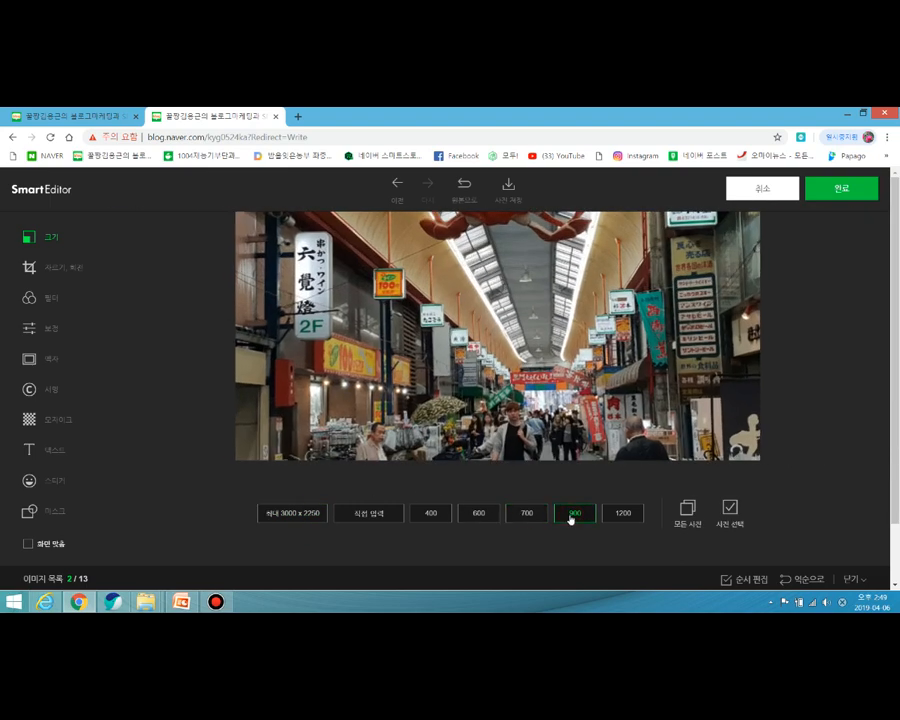
Crop the arcade photo with a free ratio, cutting off the upper and left parts with the crab sign
{"action": "left_click", "coordinate": [57, 270]}
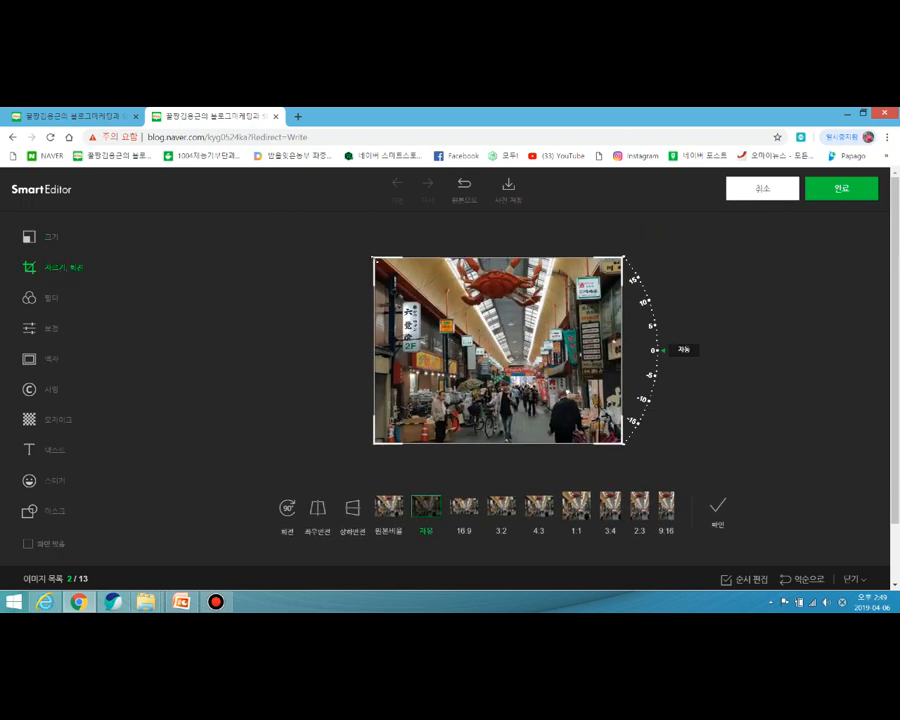
{"action": "left_click_drag", "start_coordinate": [375, 259], "coordinate": [443, 308]}
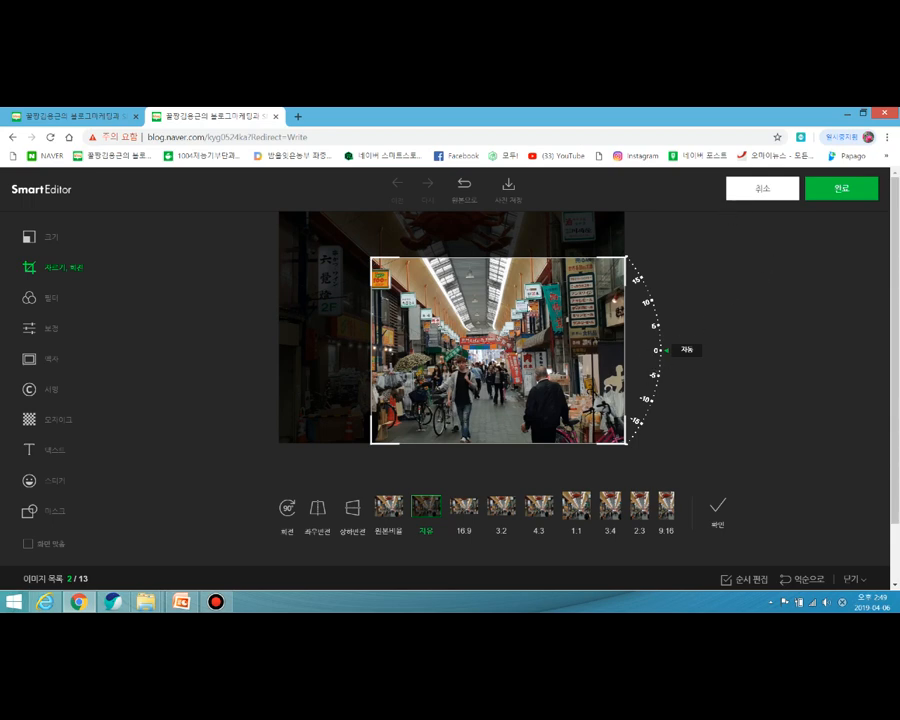
{"action": "left_click", "coordinate": [716, 510]}
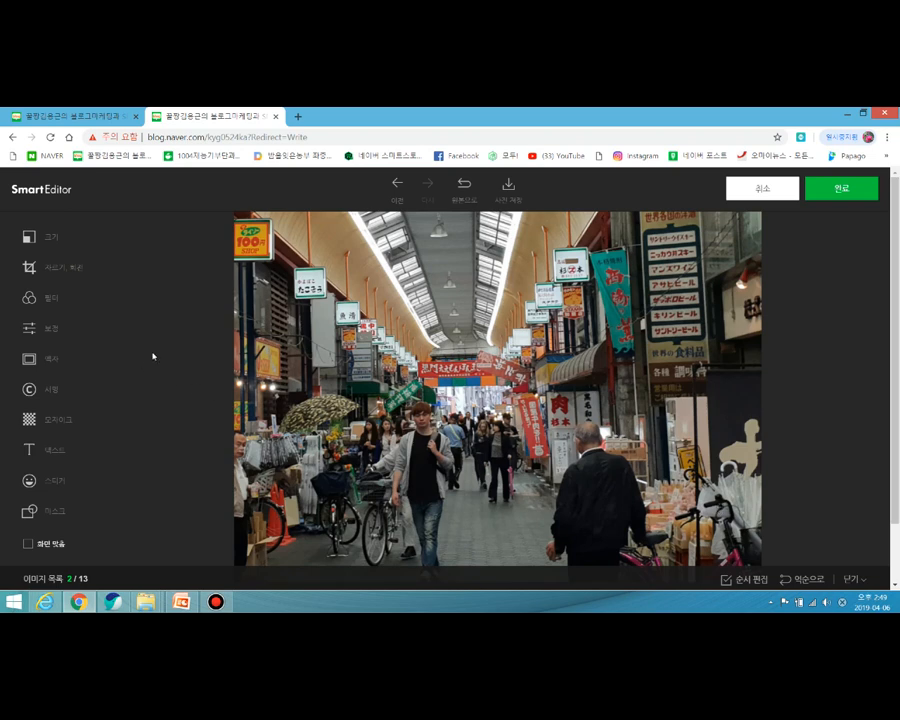
Try flipping the arcade photo vertically and horizontally, and expand the crop frame back to the whole photo
{"action": "left_click", "coordinate": [60, 265]}
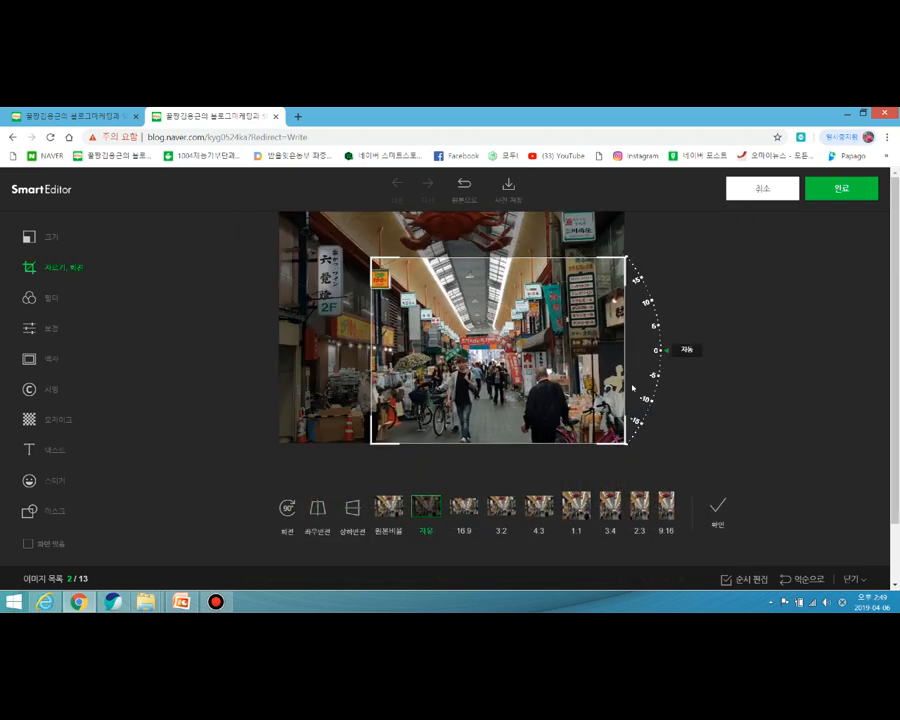
{"action": "left_click", "coordinate": [353, 511]}
{"action": "left_click", "coordinate": [353, 511]}
{"action": "left_click", "coordinate": [318, 509]}
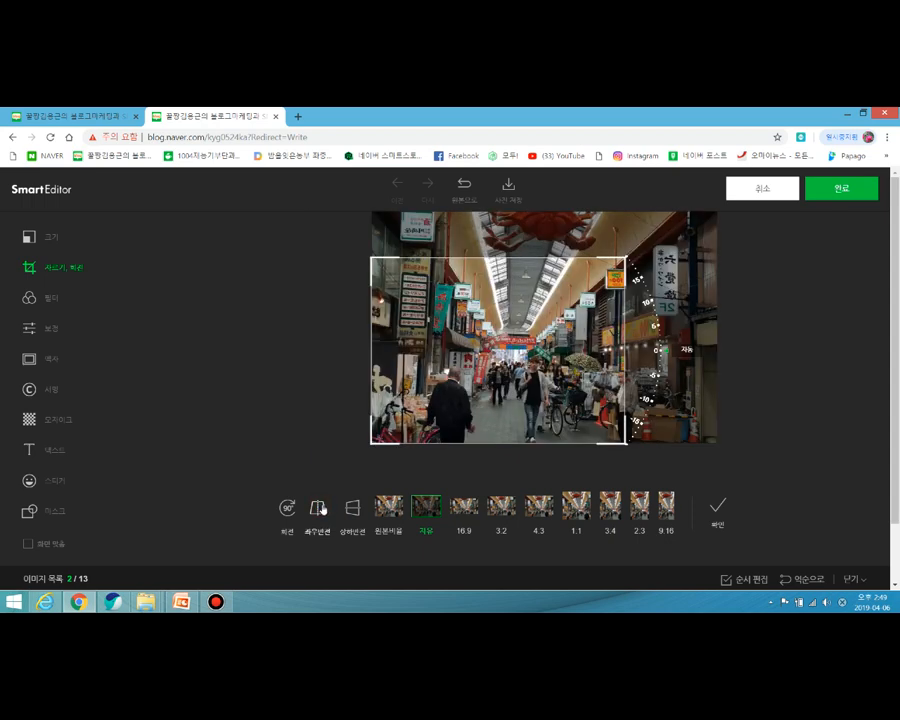
{"action": "left_click", "coordinate": [322, 509]}
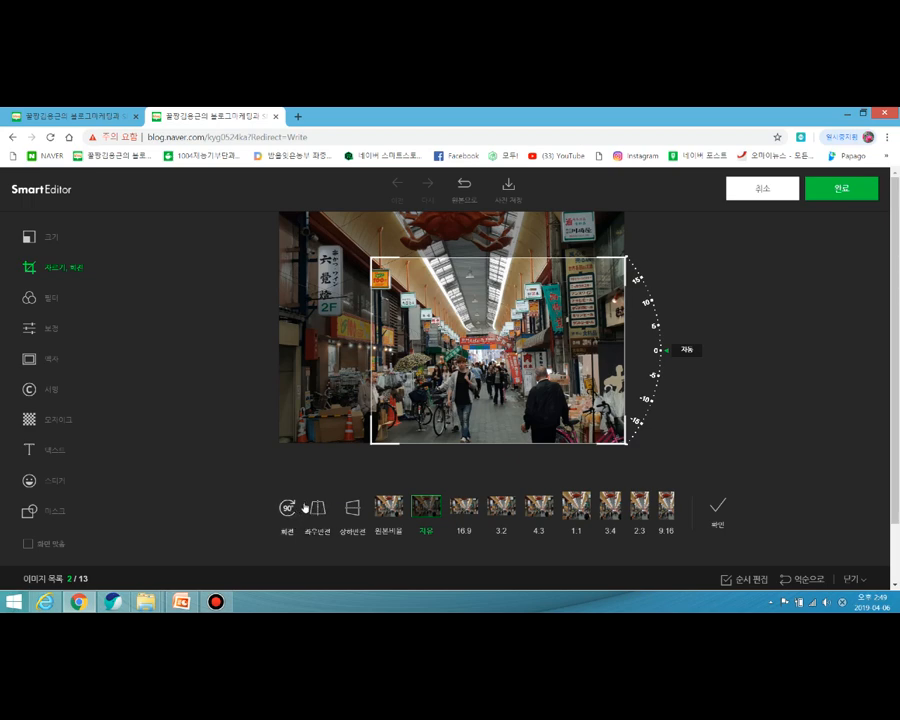
{"action": "left_click_drag", "start_coordinate": [372, 260], "coordinate": [325, 261]}
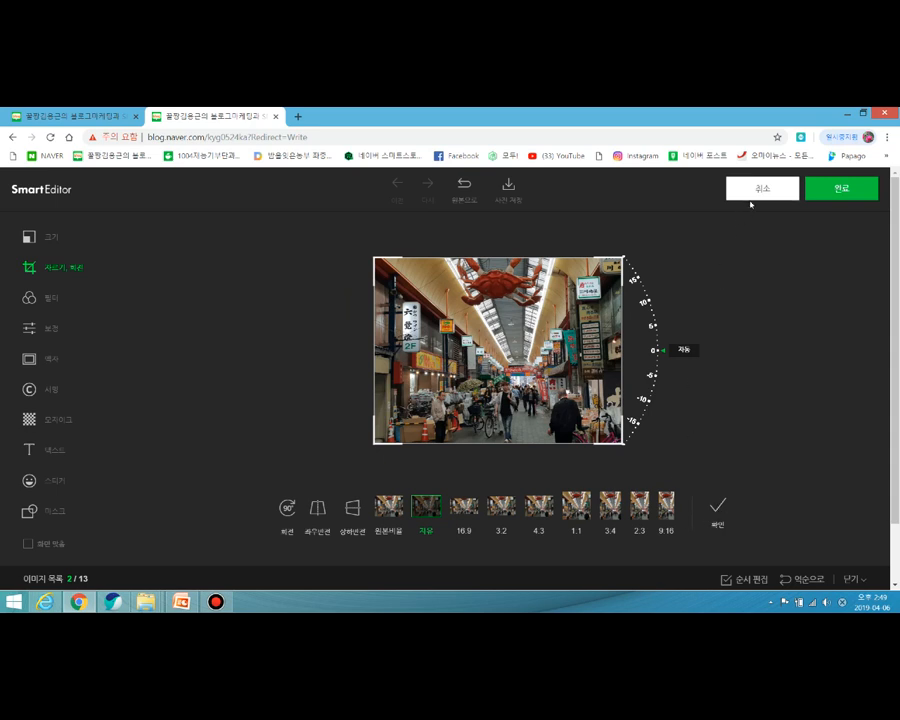
Cancel the photo editing and discard all changes made to the arcade photo
{"action": "left_click", "coordinate": [752, 192]}
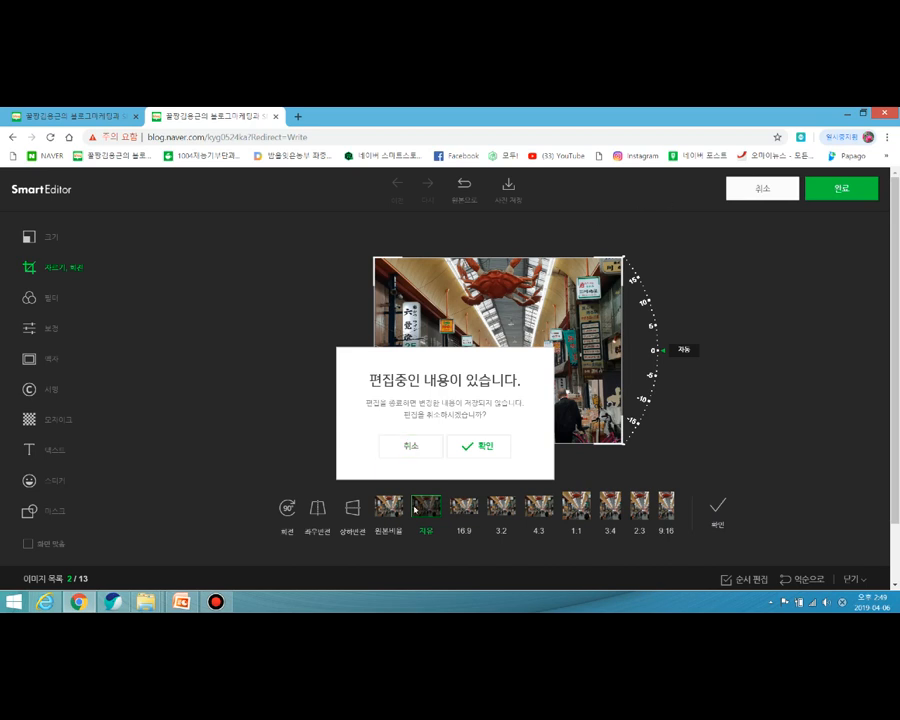
{"action": "left_click", "coordinate": [408, 446]}
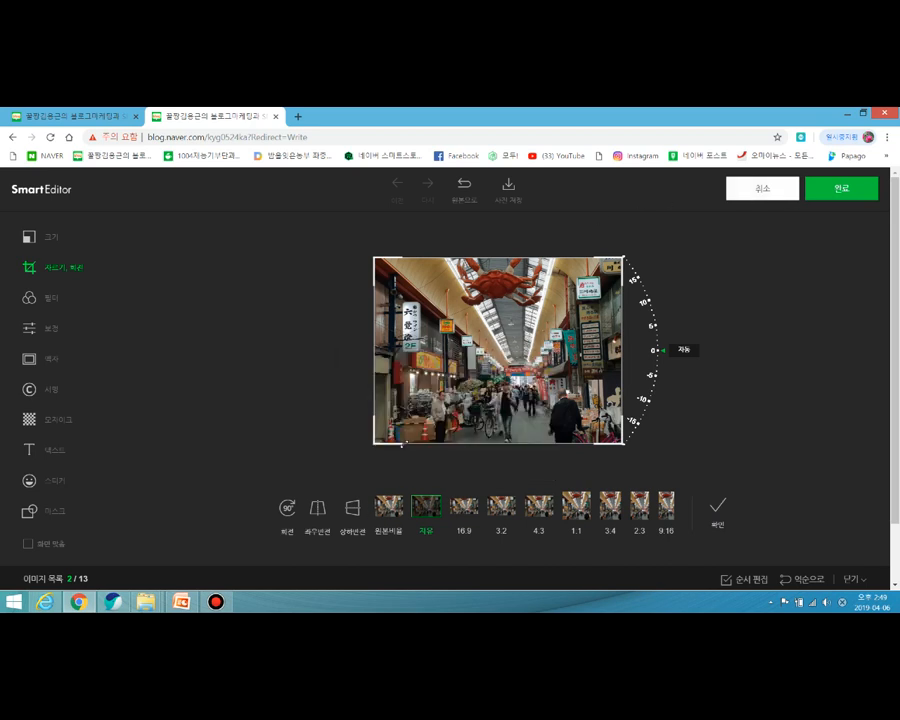
{"action": "left_click", "coordinate": [769, 193]}
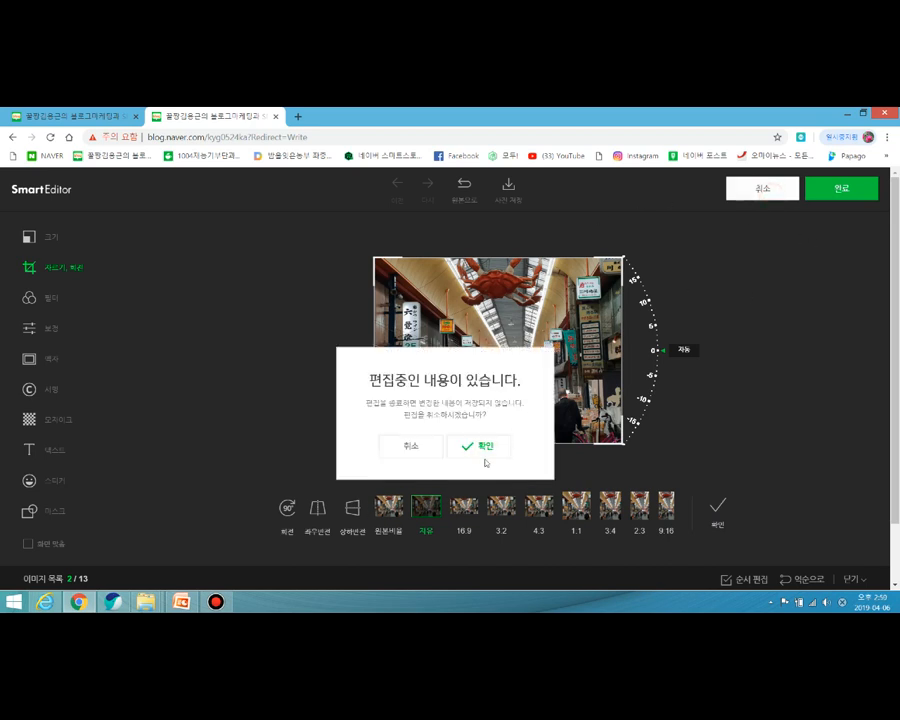
{"action": "left_click", "coordinate": [482, 450]}
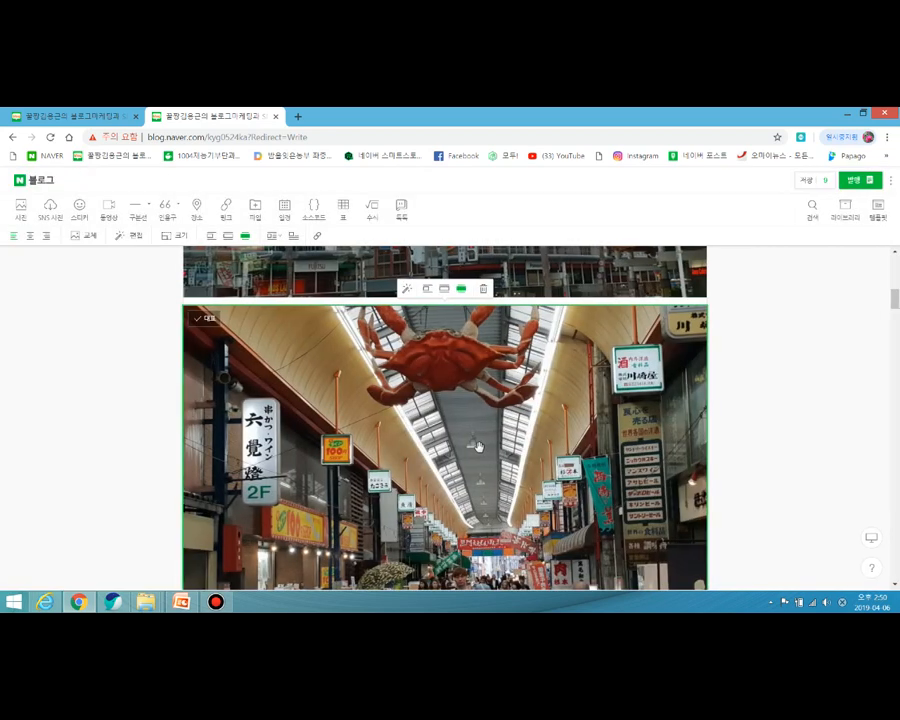
Reopen the crab sign arcade photo in the photo editor and set its size to 700
{"action": "left_click", "coordinate": [405, 289]}
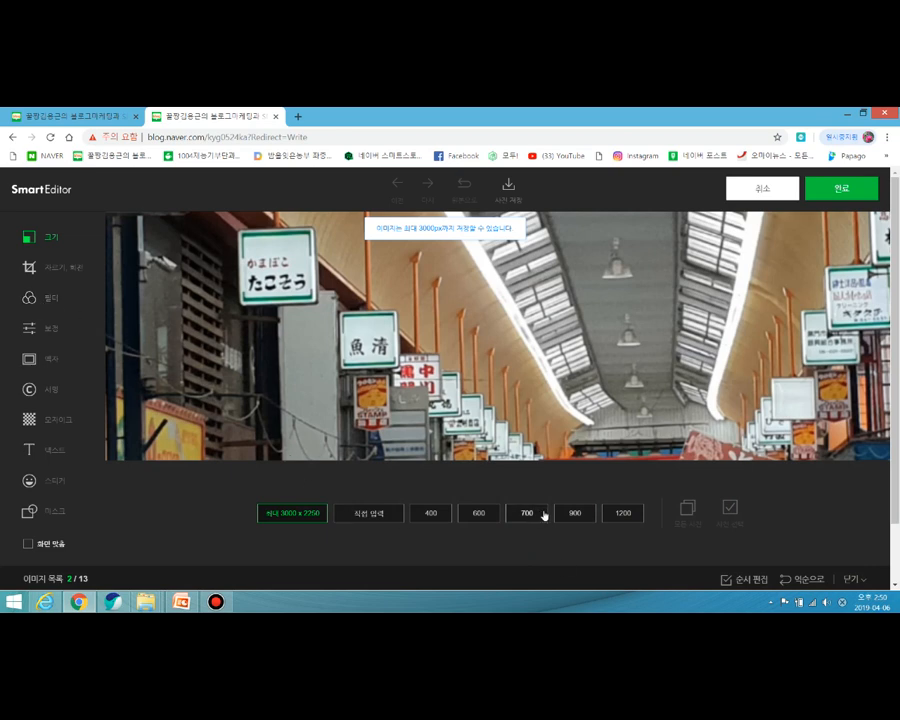
{"action": "left_click", "coordinate": [514, 513]}
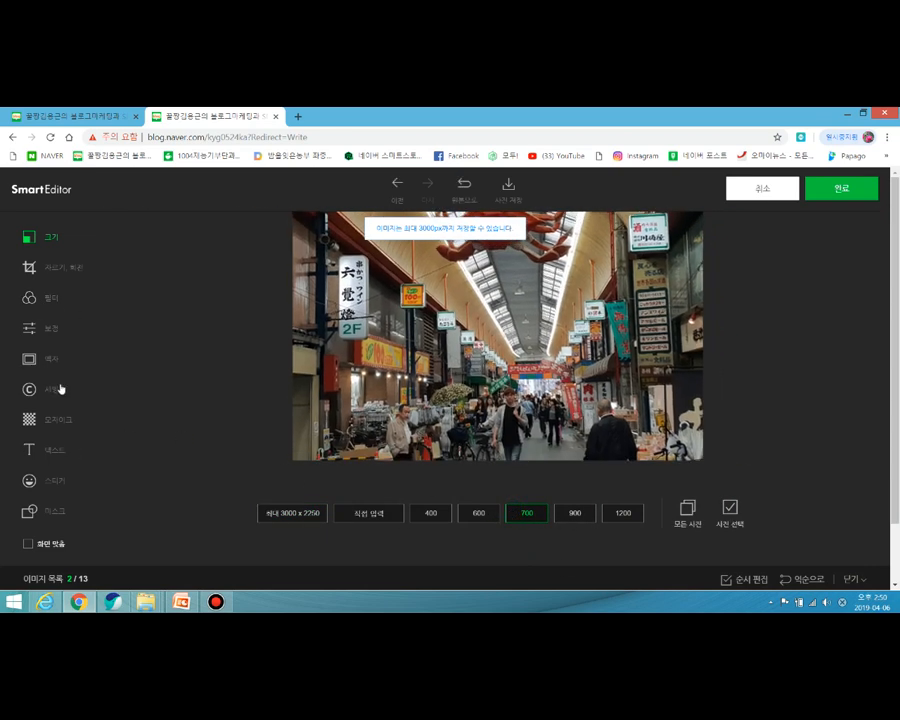
Try the Clear, Lucent, Bright, Tender, Cream and Delight filters on the arcade photo, and restore Original
{"action": "left_click", "coordinate": [47, 300]}
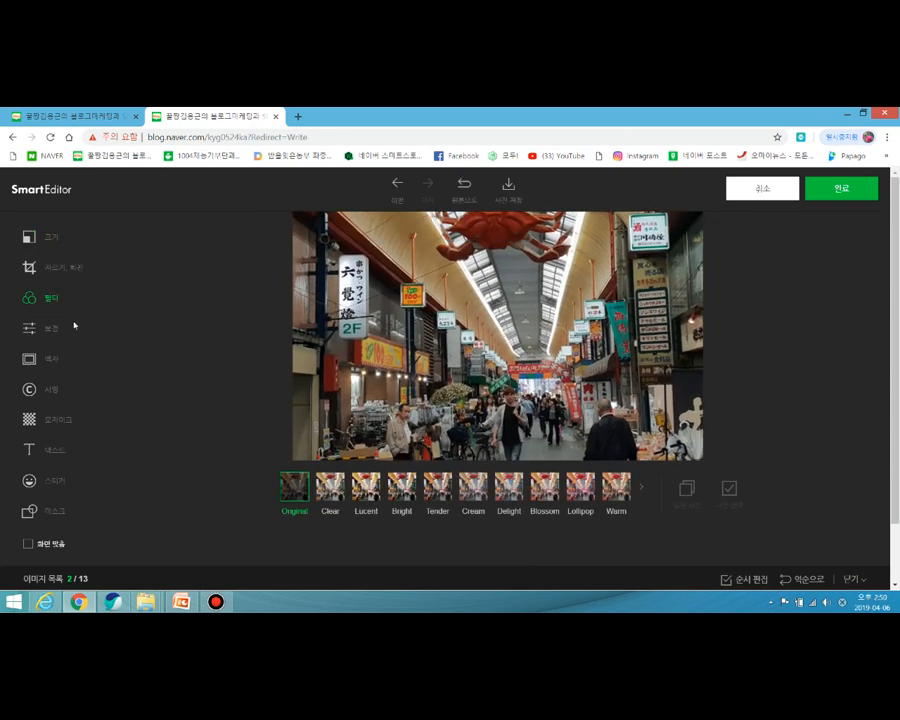
{"action": "left_click", "coordinate": [333, 499]}
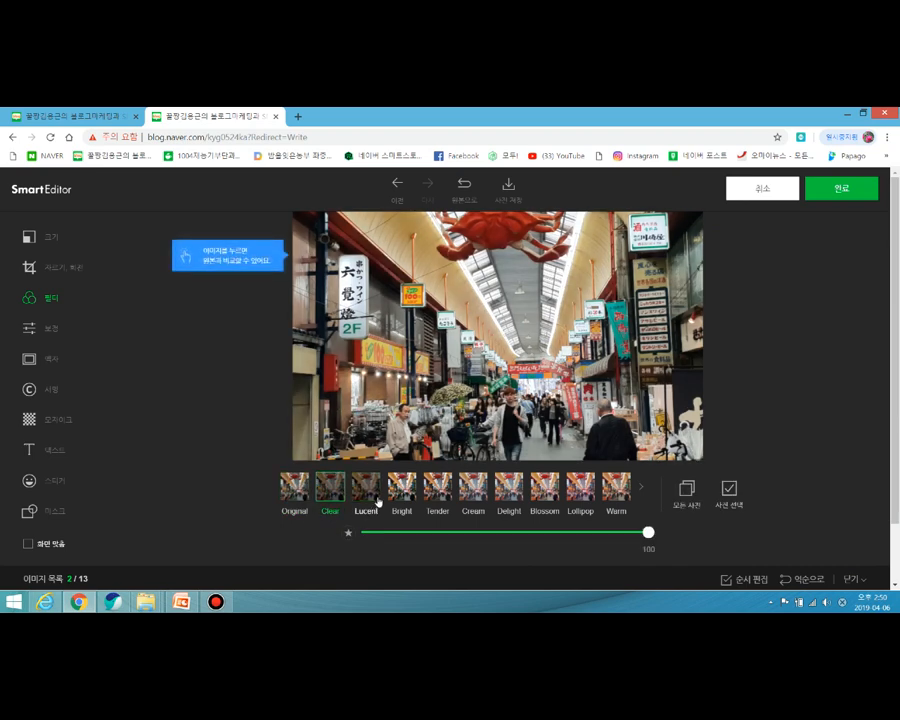
{"action": "left_click", "coordinate": [372, 500]}
{"action": "left_click", "coordinate": [400, 490]}
{"action": "left_click", "coordinate": [437, 490]}
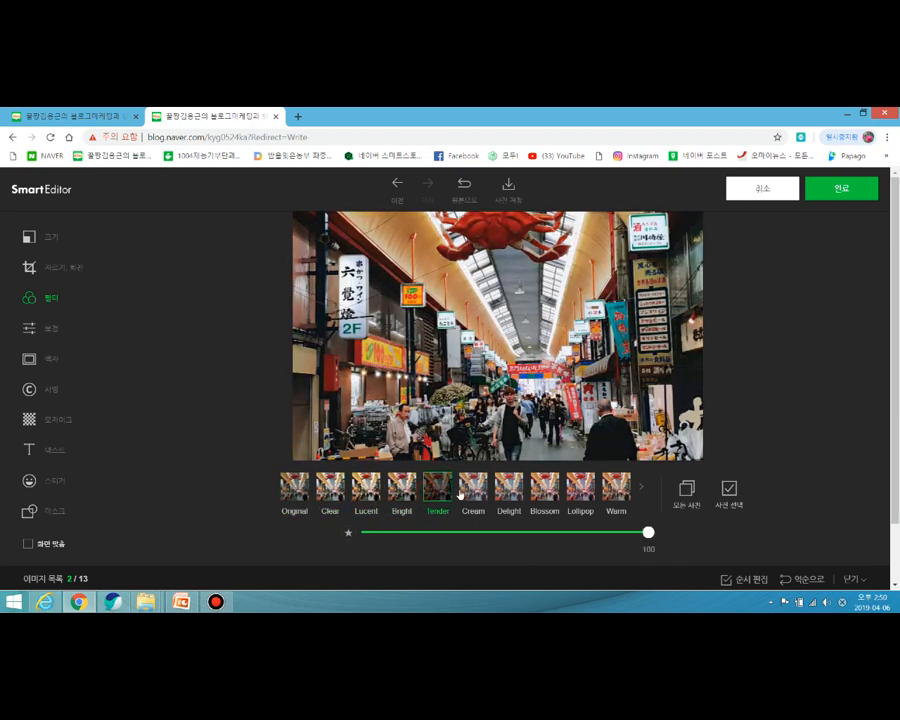
{"action": "left_click", "coordinate": [473, 490]}
{"action": "left_click", "coordinate": [509, 490]}
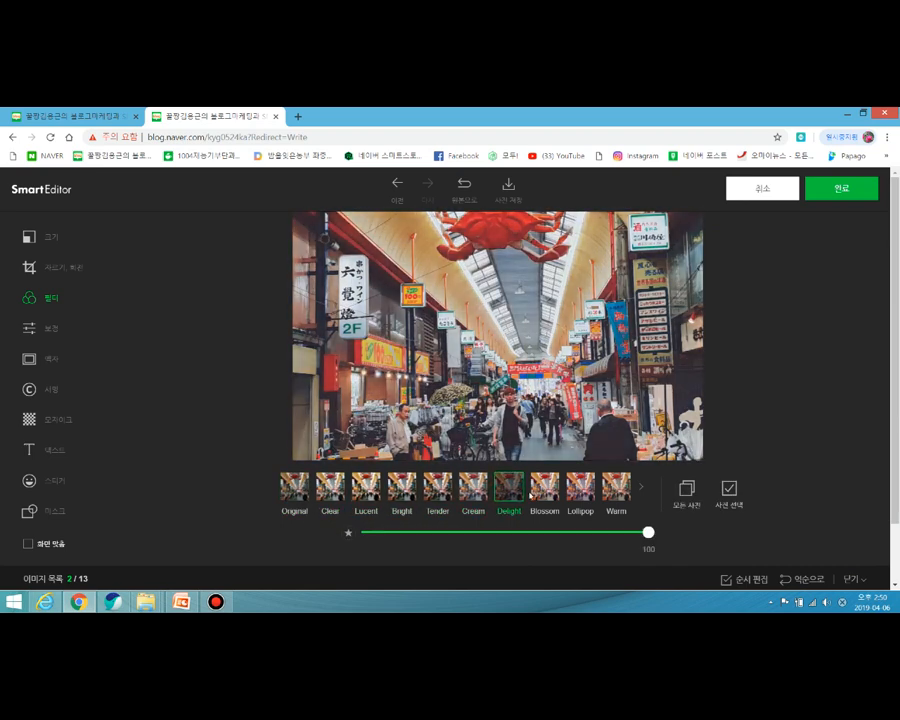
{"action": "left_click", "coordinate": [295, 488]}
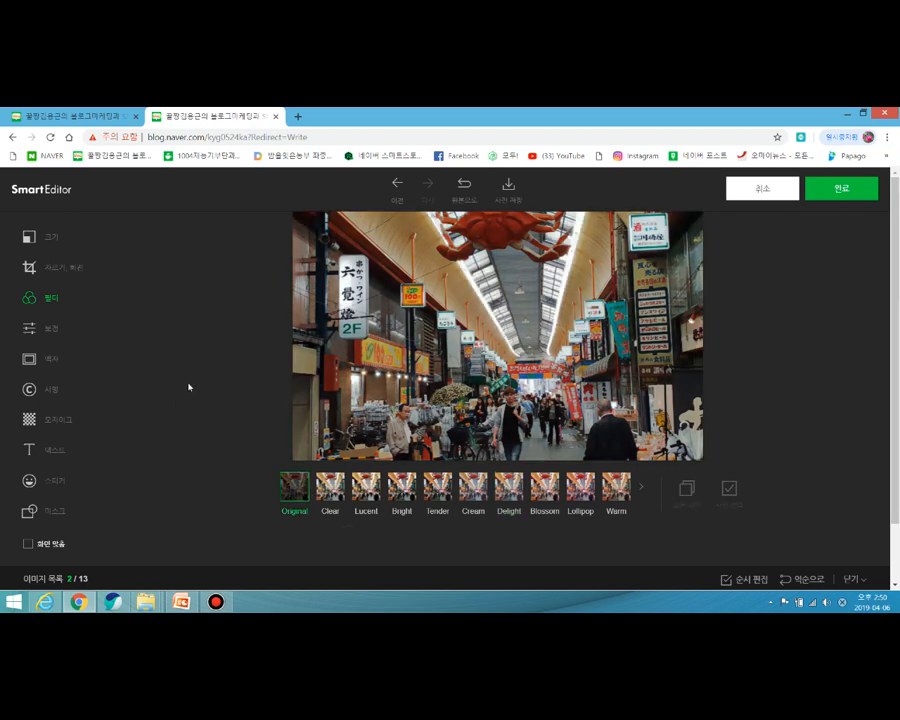
Apply automatic correction to the arcade photo and try out the brightness adjustment, returning it to neutral
{"action": "left_click", "coordinate": [37, 332]}
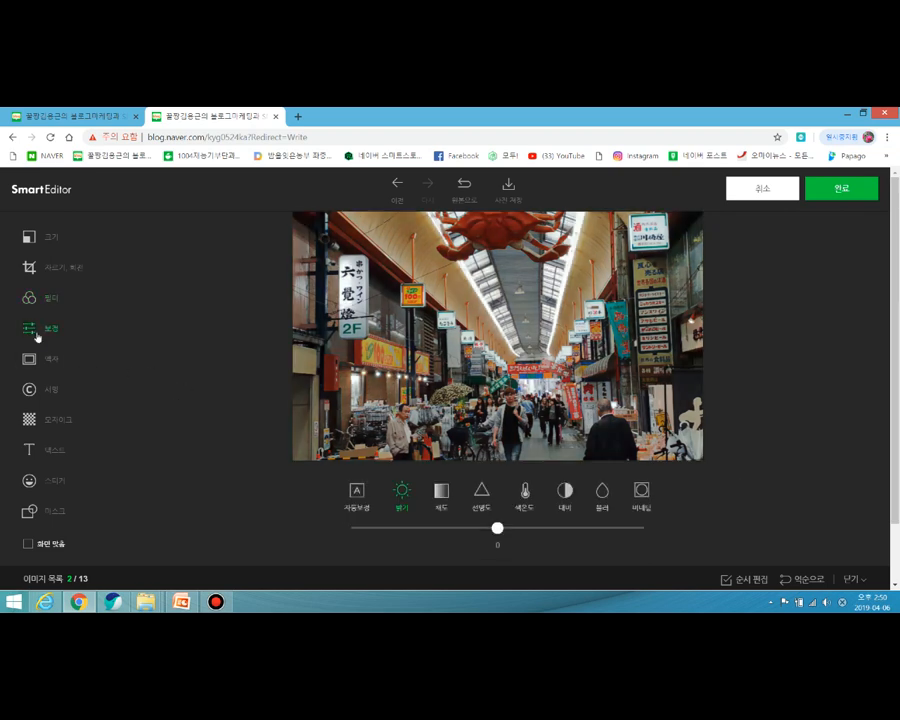
{"action": "left_click", "coordinate": [357, 492]}
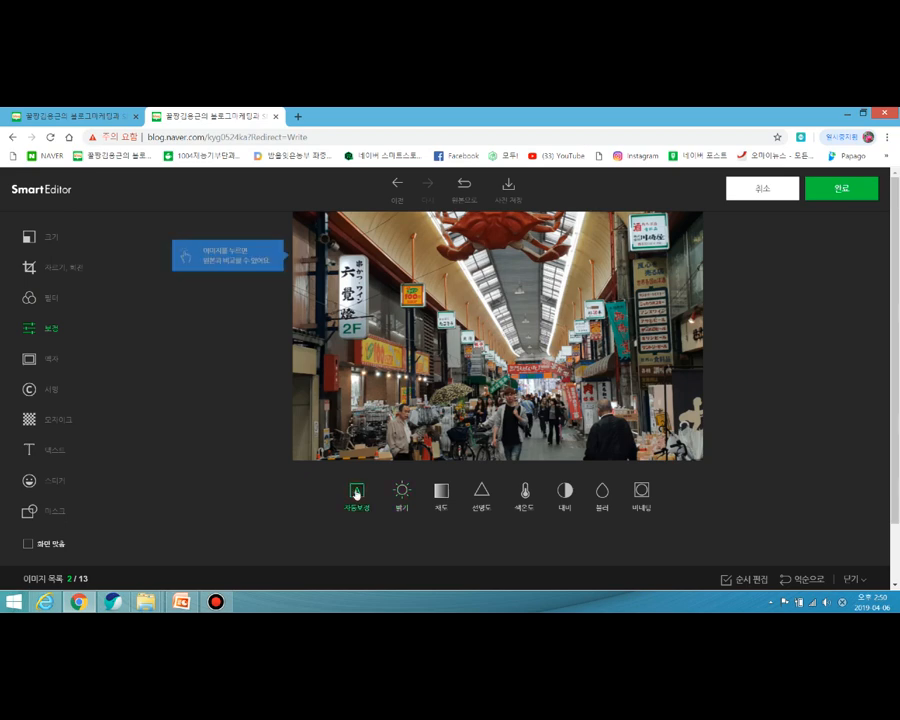
{"action": "left_click", "coordinate": [402, 494]}
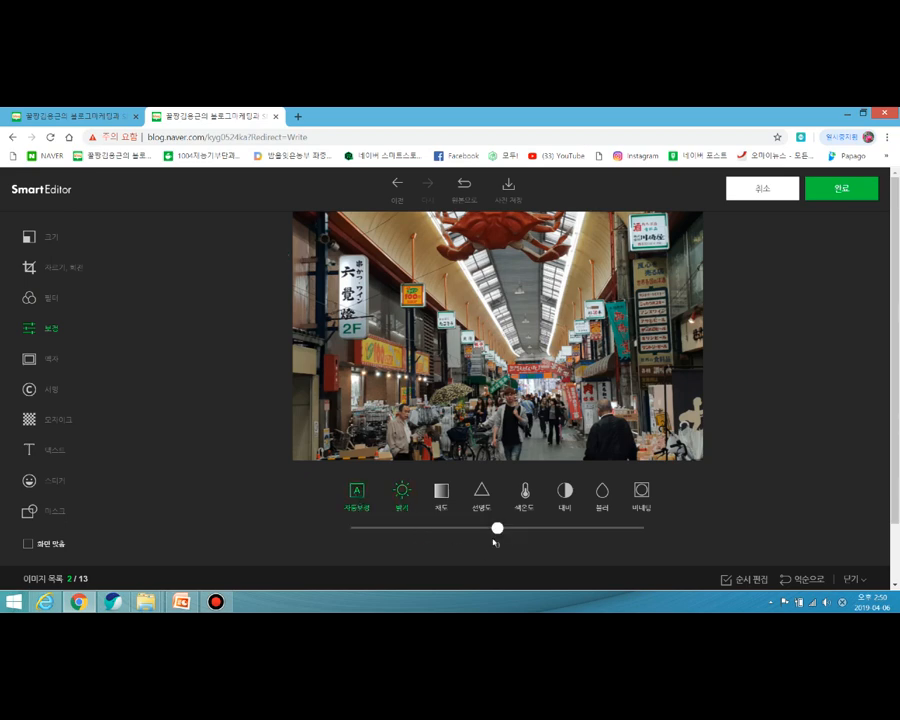
{"action": "mouse_move", "coordinate": [502, 533]}
{"action": "left_mouse_down"}
{"action": "mouse_move", "coordinate": [619, 532]}
{"action": "mouse_move", "coordinate": [497, 535]}
{"action": "left_mouse_up"}
Set a circular blur of 1 on the arcade photo and try the vignette, returning it to 0
{"action": "left_click", "coordinate": [599, 496]}
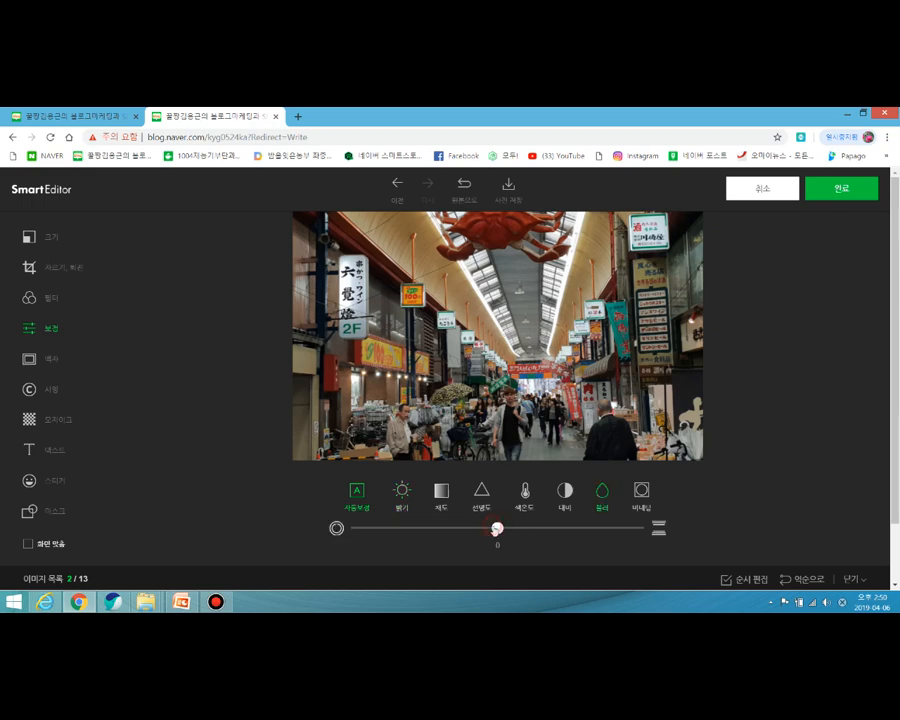
{"action": "mouse_move", "coordinate": [498, 532]}
{"action": "left_mouse_down"}
{"action": "mouse_move", "coordinate": [606, 530]}
{"action": "mouse_move", "coordinate": [514, 538]}
{"action": "mouse_move", "coordinate": [486, 528]}
{"action": "mouse_move", "coordinate": [496, 532]}
{"action": "left_mouse_up"}
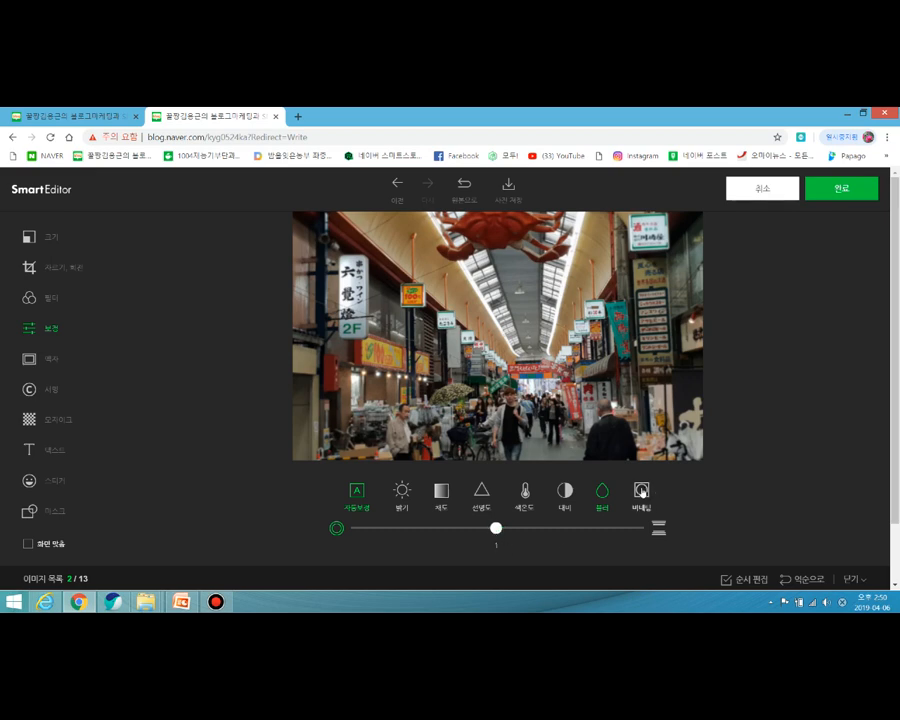
{"action": "left_click", "coordinate": [641, 491]}
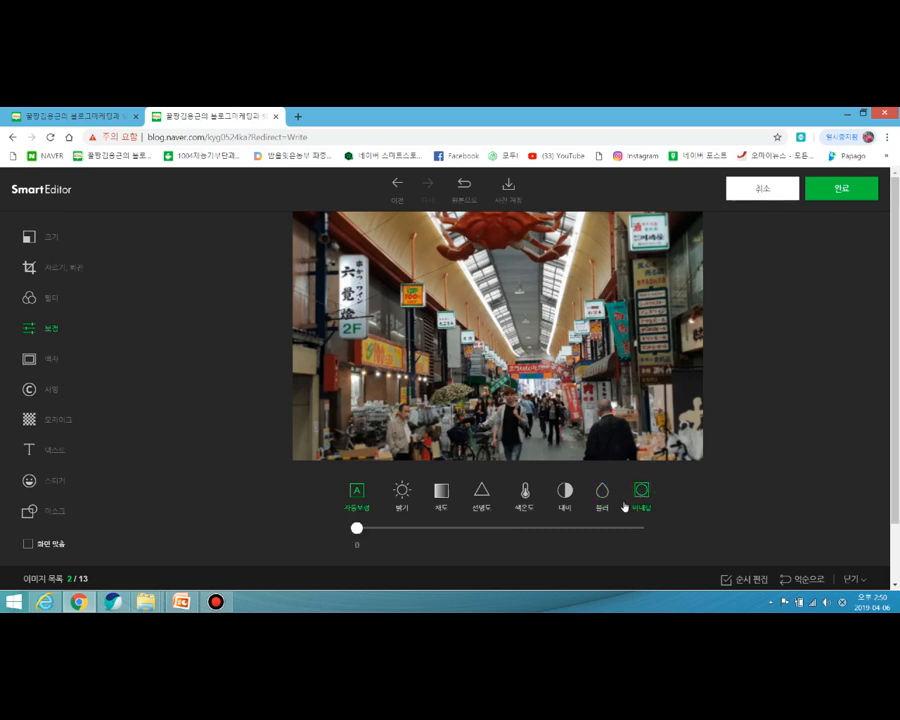
{"action": "left_click_drag", "start_coordinate": [462, 540], "coordinate": [347, 531]}
View the frame styles, and try the bee logo image signature in the arcade photo's lower right corner
{"action": "left_click", "coordinate": [45, 364]}
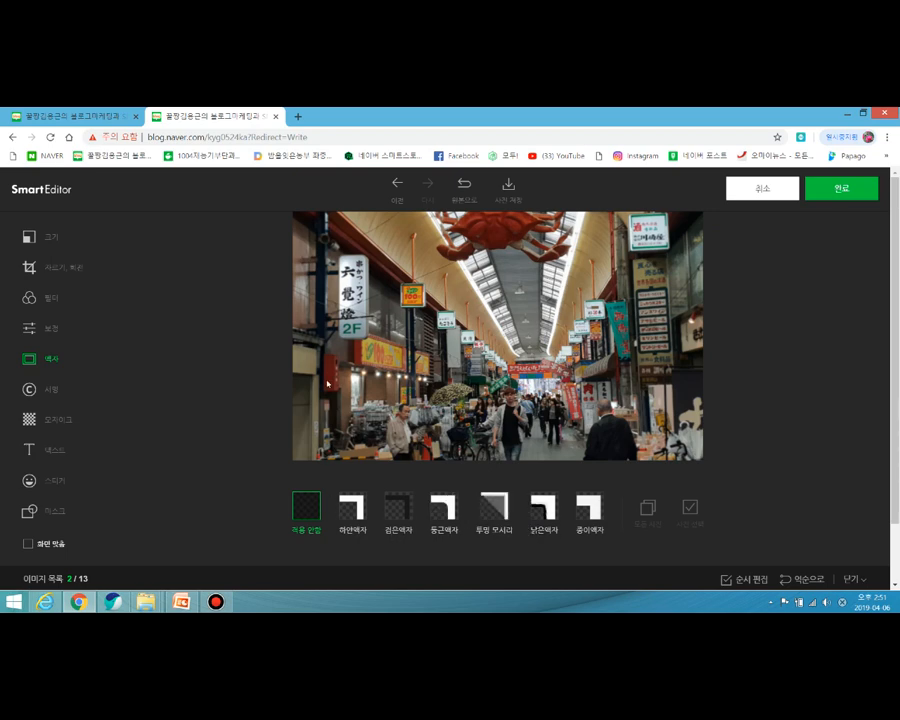
{"action": "left_click", "coordinate": [48, 391]}
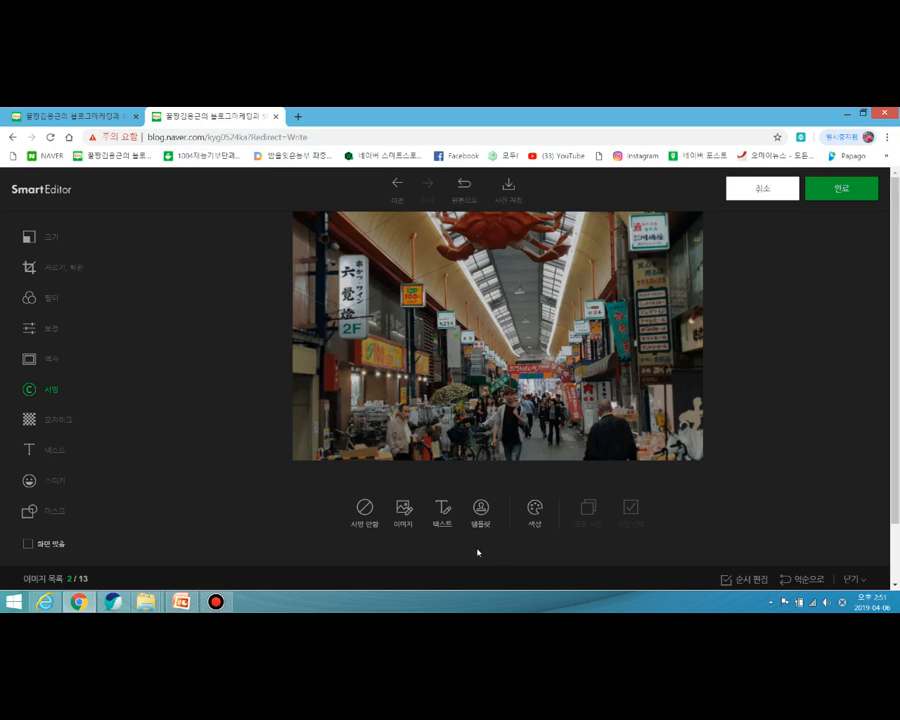
{"action": "left_click", "coordinate": [402, 512]}
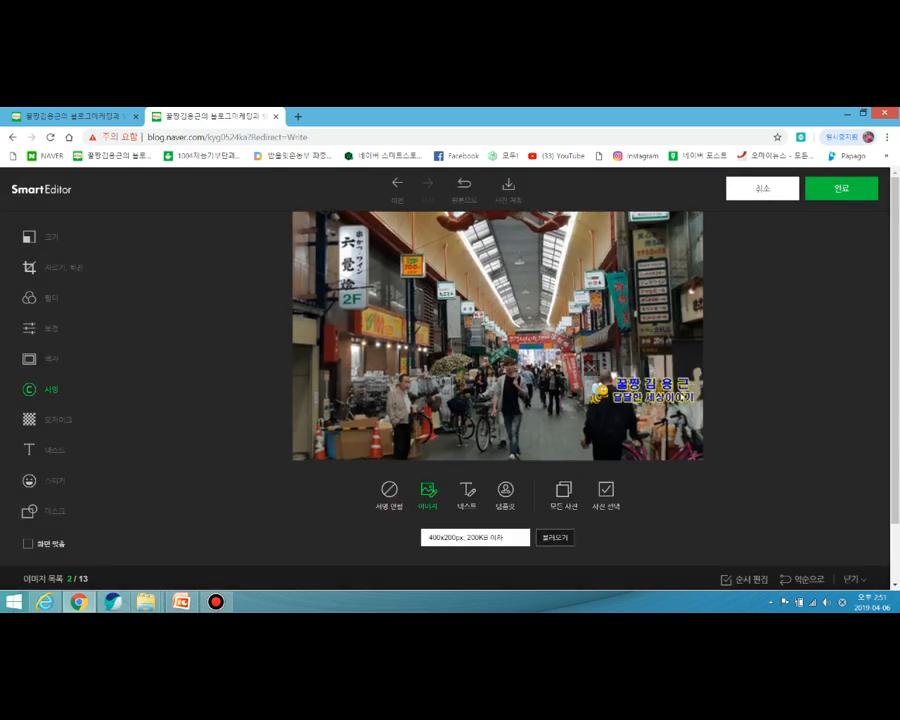
{"action": "left_click_drag", "start_coordinate": [681, 395], "coordinate": [683, 447]}
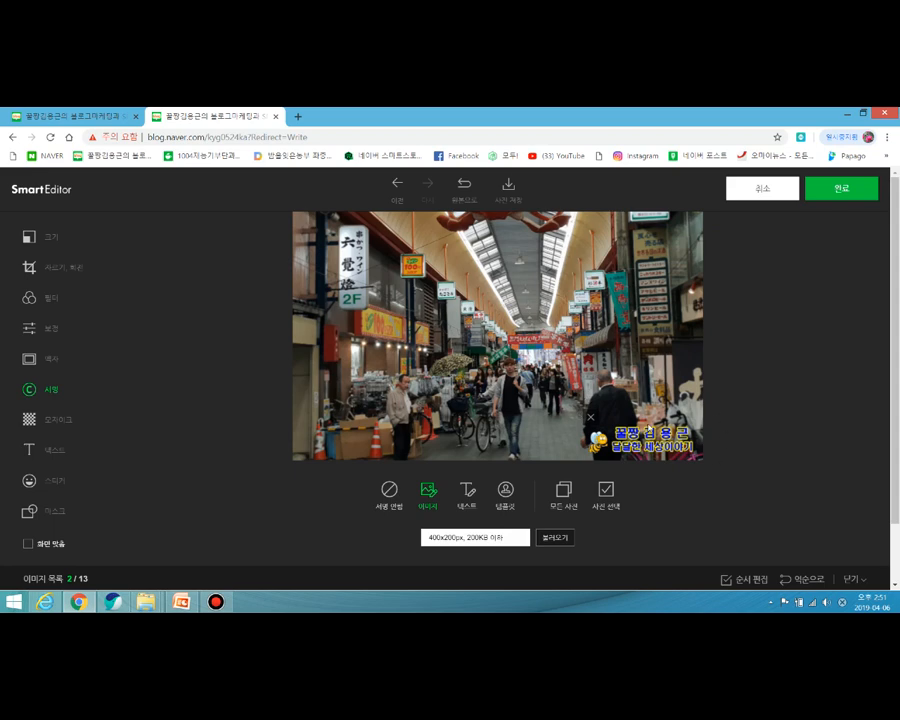
{"action": "left_click_drag", "start_coordinate": [647, 439], "coordinate": [650, 429]}
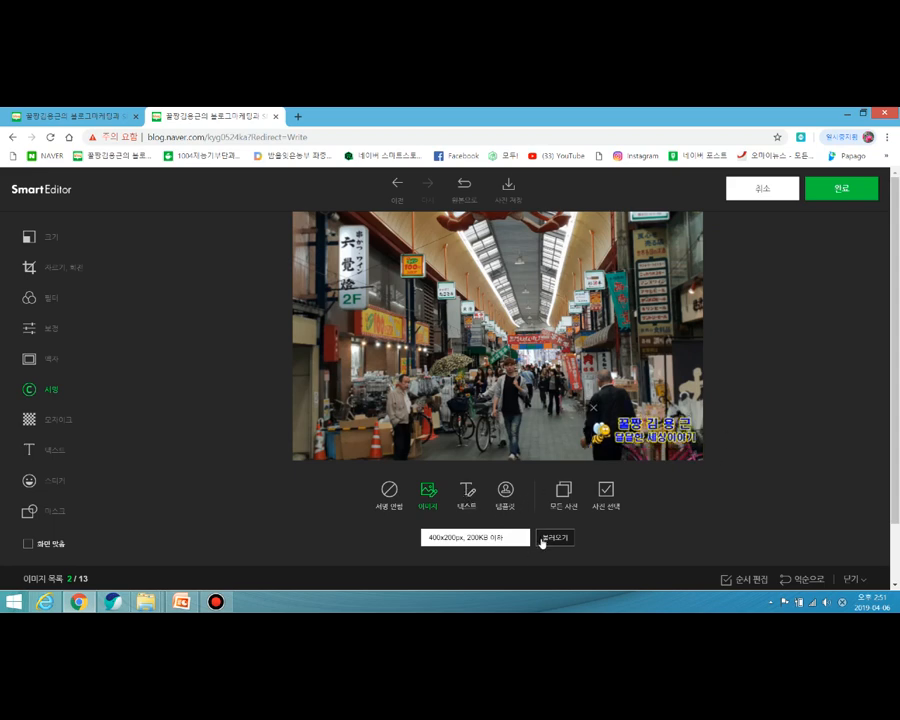
Try the text signature, and apply the laurel wreath signature template instead, moving it down and left over the street
{"action": "left_click", "coordinate": [467, 492]}
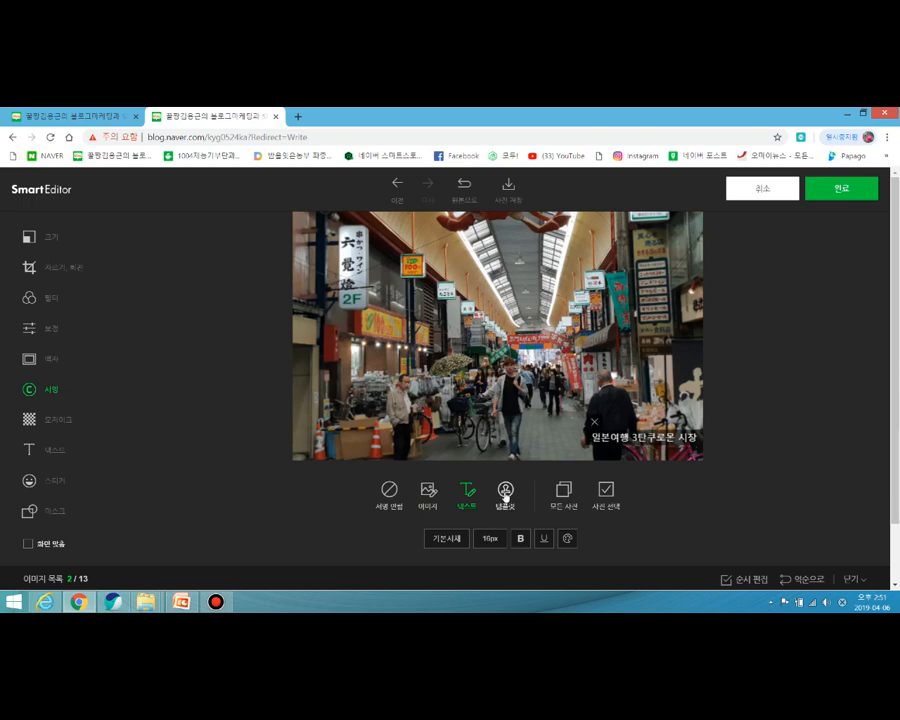
{"action": "left_click", "coordinate": [505, 494]}
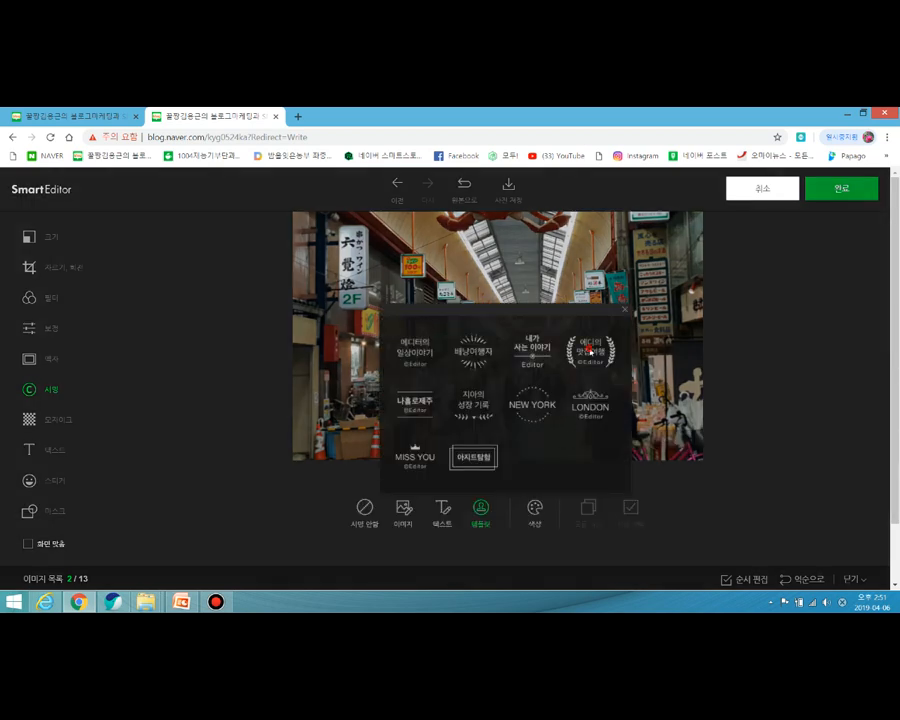
{"action": "left_click", "coordinate": [590, 351]}
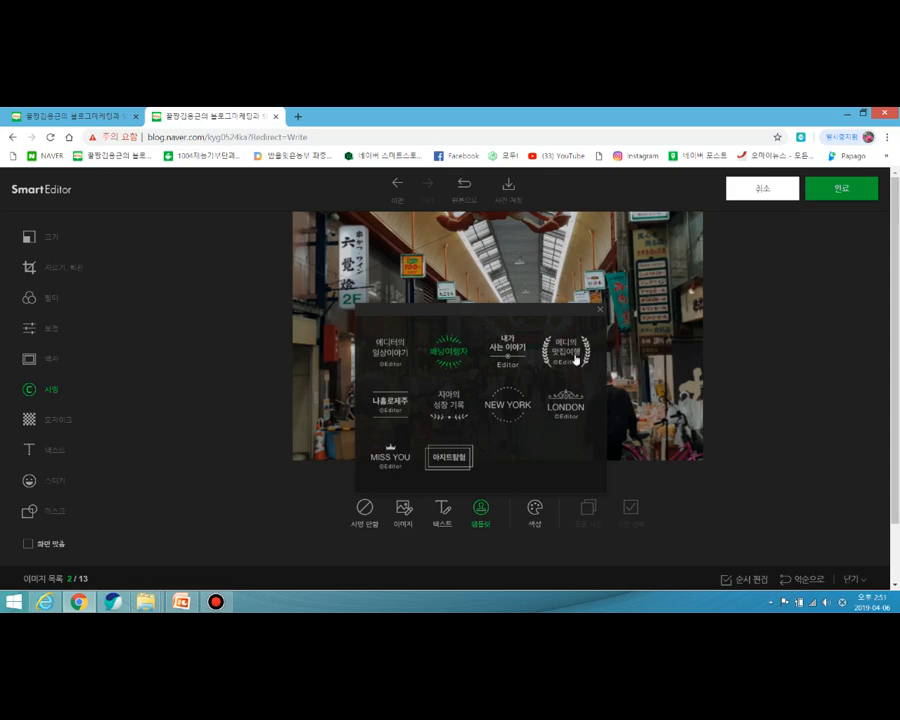
{"action": "left_click", "coordinate": [584, 352]}
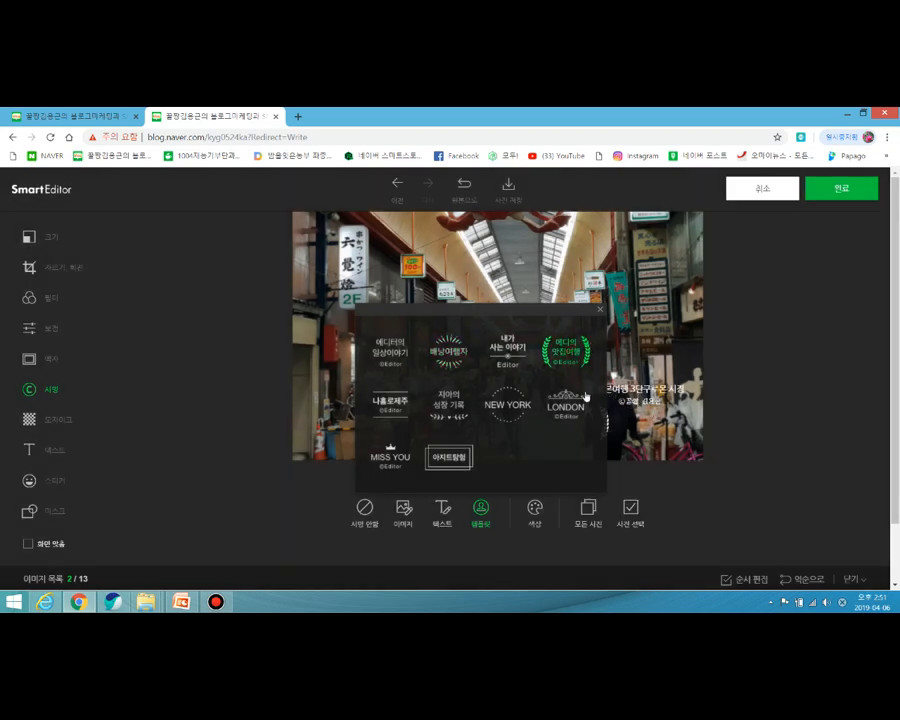
{"action": "left_click", "coordinate": [745, 331]}
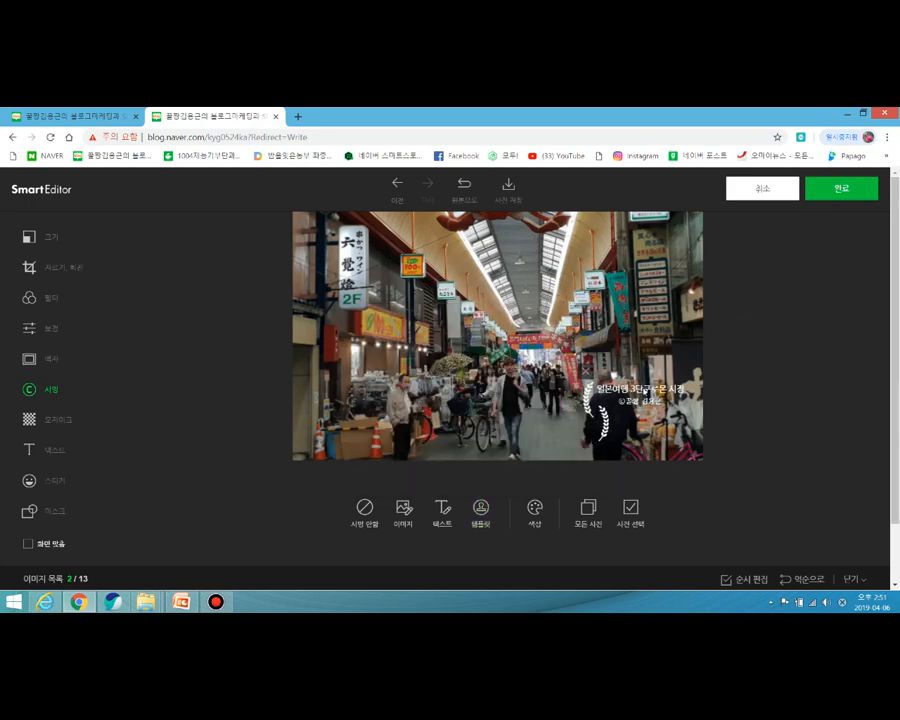
{"action": "left_click_drag", "start_coordinate": [644, 398], "coordinate": [612, 414]}
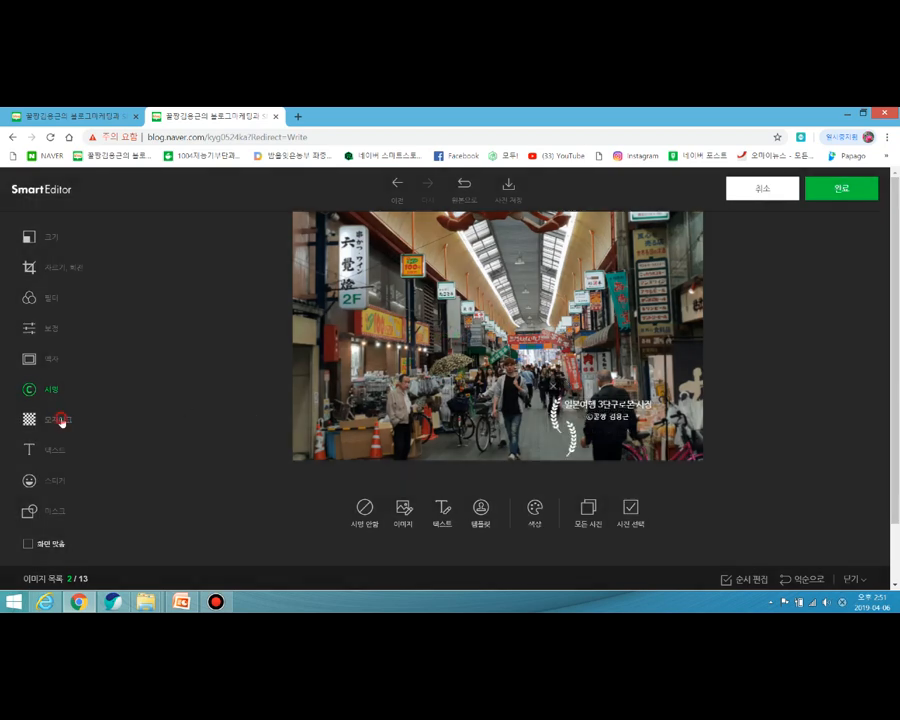
Cover the face of the man walking in the middle of the arcade with a circular mosaic
{"action": "left_click", "coordinate": [64, 420]}
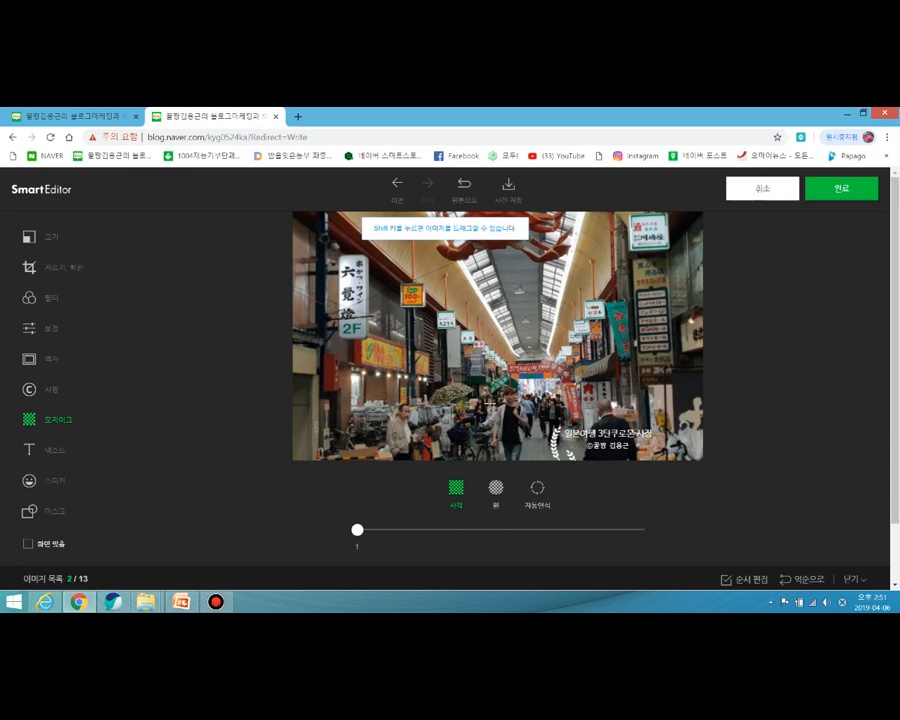
{"action": "left_click", "coordinate": [495, 487]}
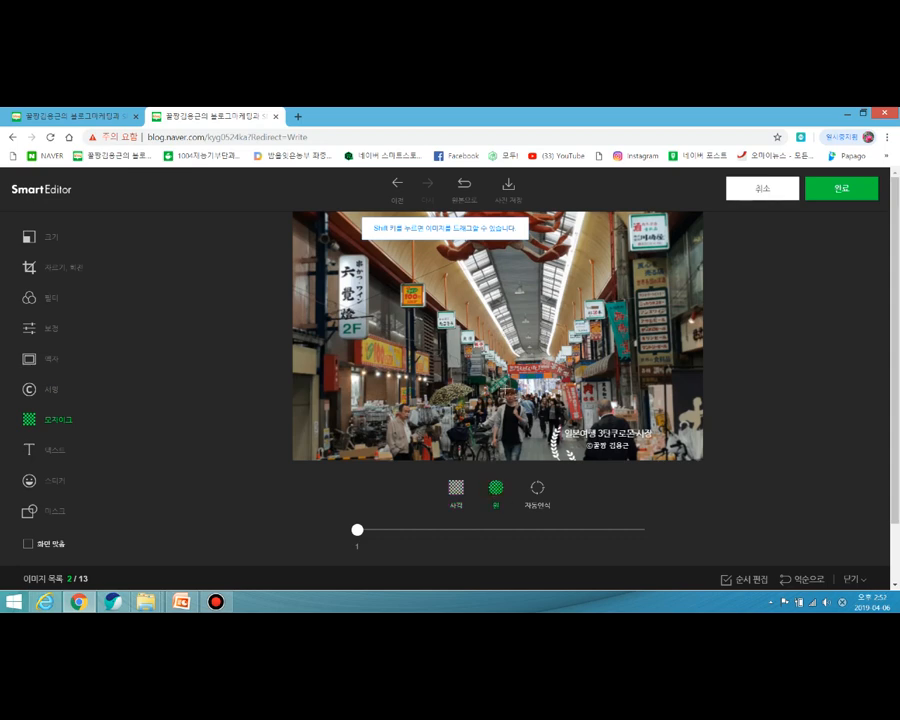
{"action": "left_click", "coordinate": [511, 446]}
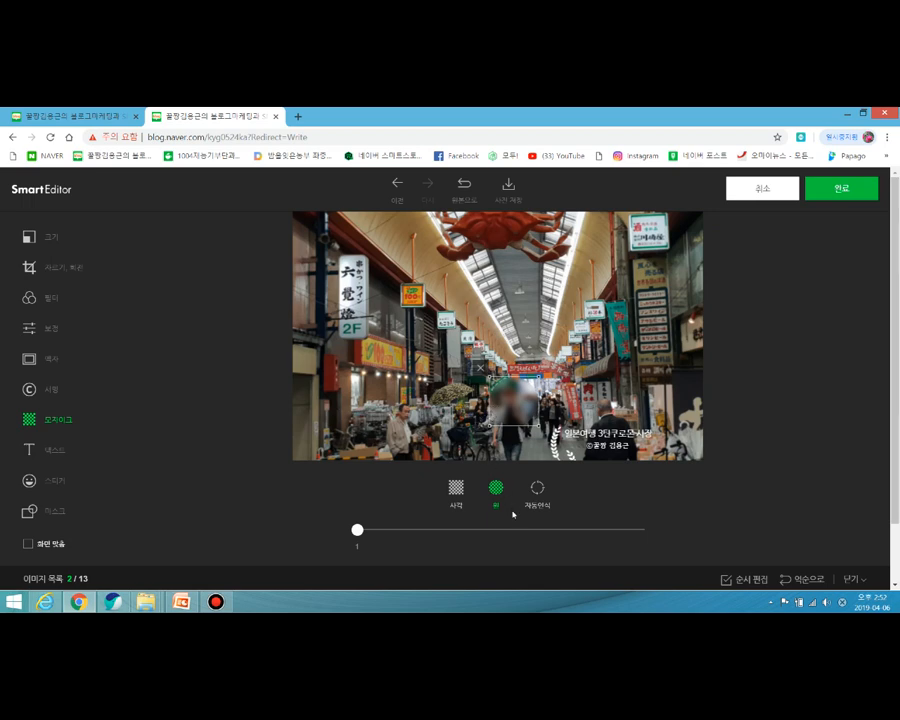
Add an art type text to the arcade photo using the 제주도의 맛있는 여행 style with radiating lines
{"action": "left_click", "coordinate": [35, 451]}
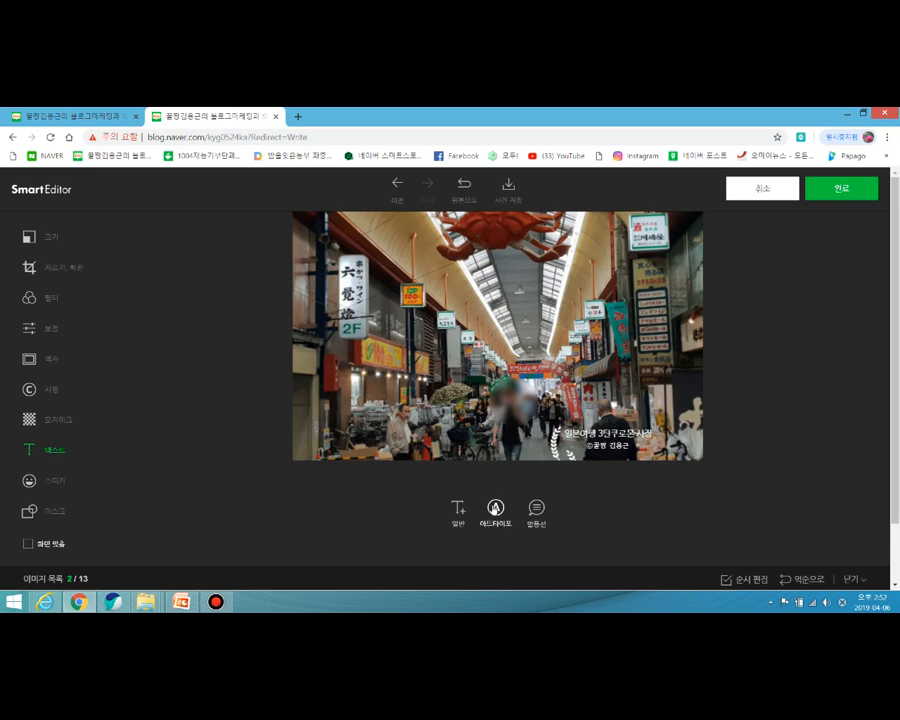
{"action": "left_click", "coordinate": [495, 507]}
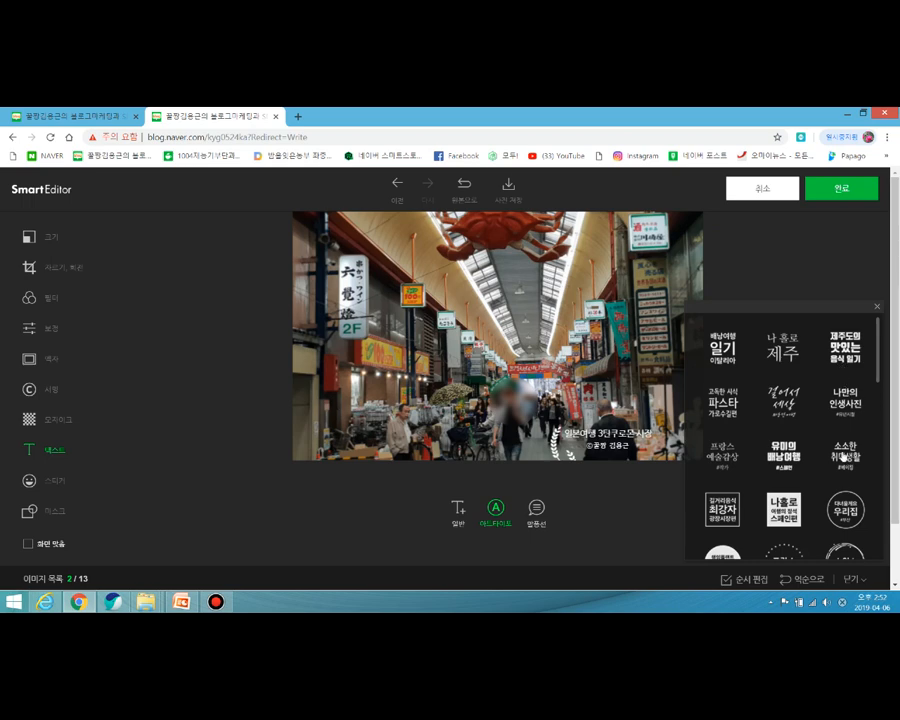
{"action": "scroll", "coordinate": [848, 470], "scroll_direction": "down", "scroll_amount": 3}
{"action": "scroll", "coordinate": [848, 484], "scroll_direction": "down", "scroll_amount": 2}
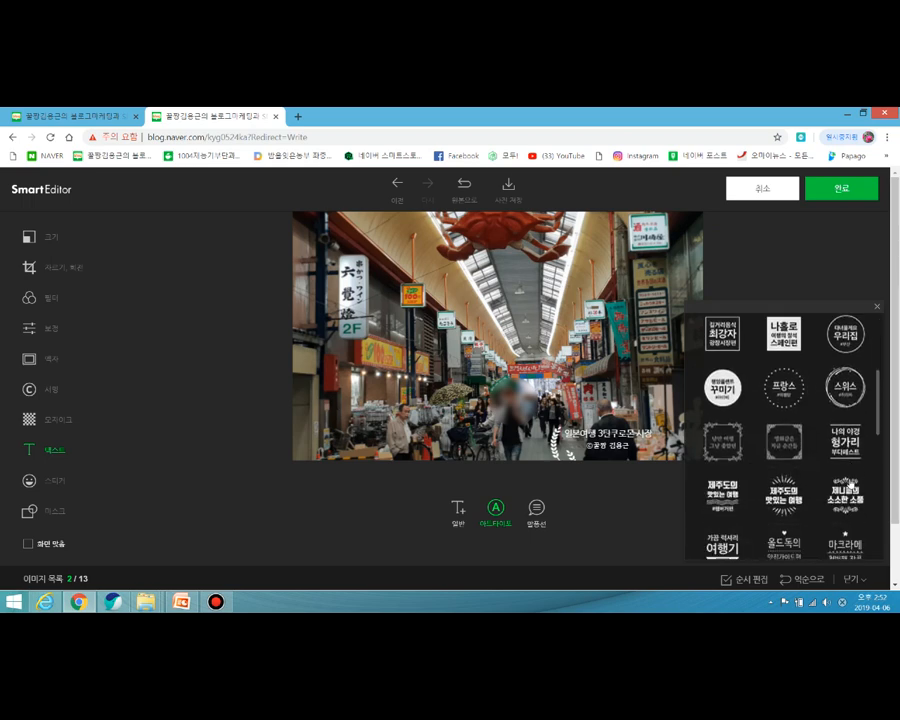
{"action": "left_click", "coordinate": [787, 496]}
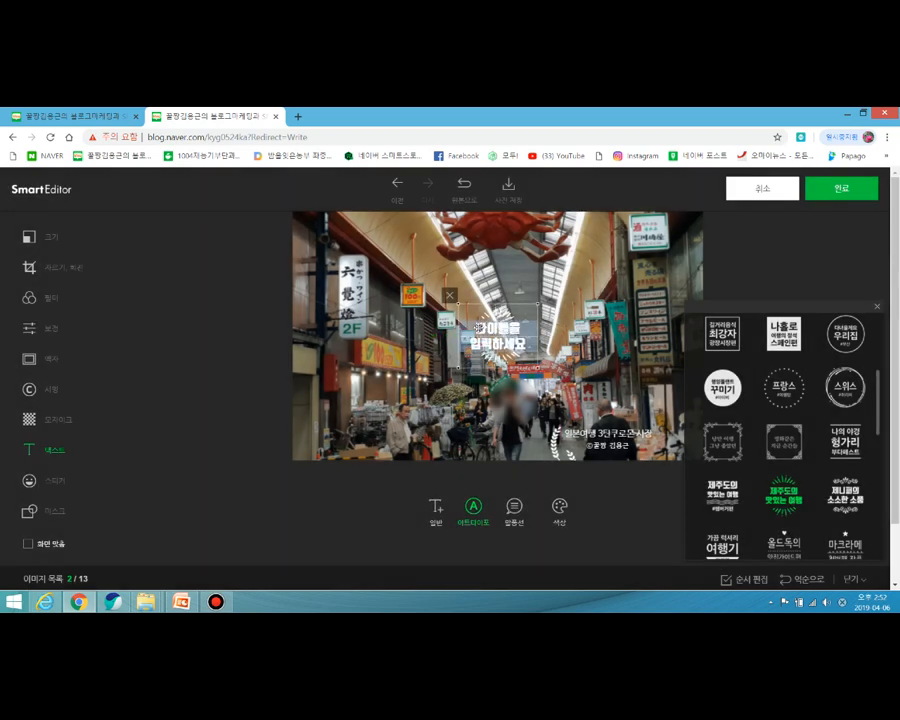
Replace the placeholder in the art type text with 일본여행기 2탄 on the first line and 쿠로몬시장 on the second
{"action": "left_click", "coordinate": [480, 327]}
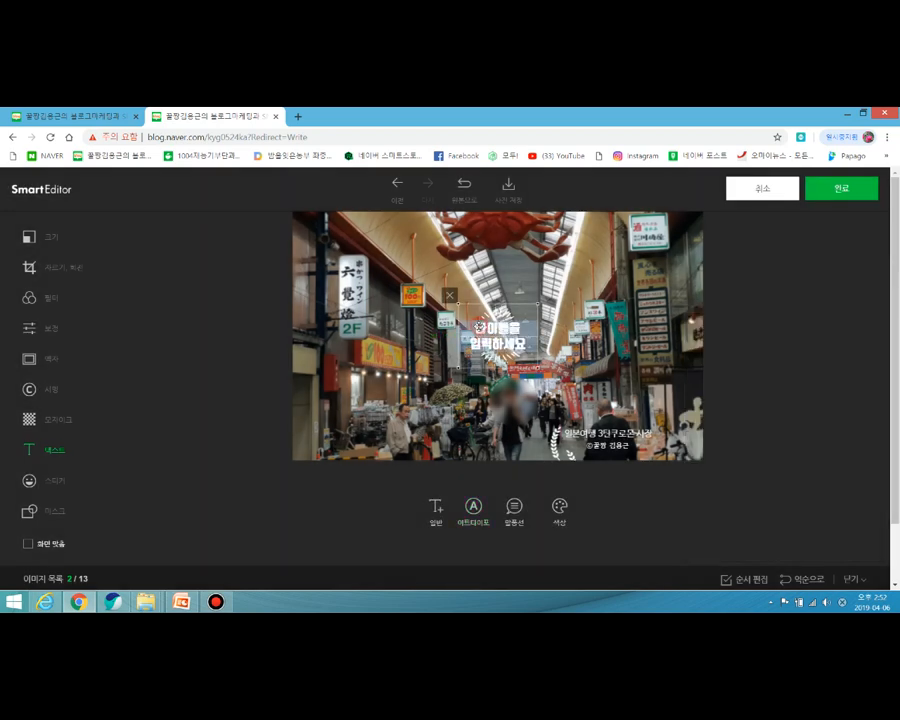
{"action": "double_click", "coordinate": [479, 342]}
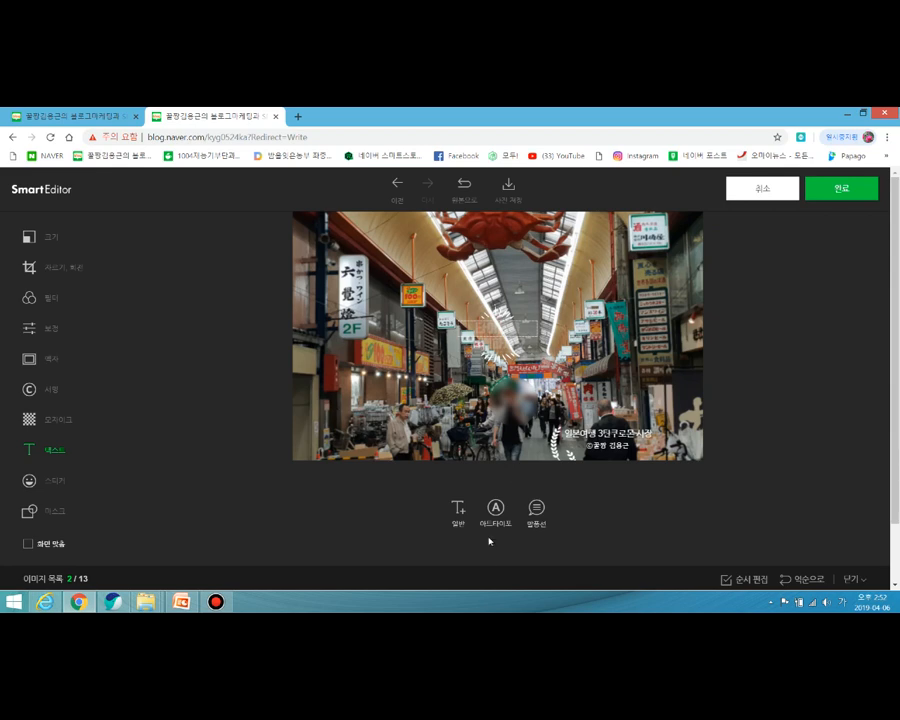
{"action": "type", "text": "일본여행기"}
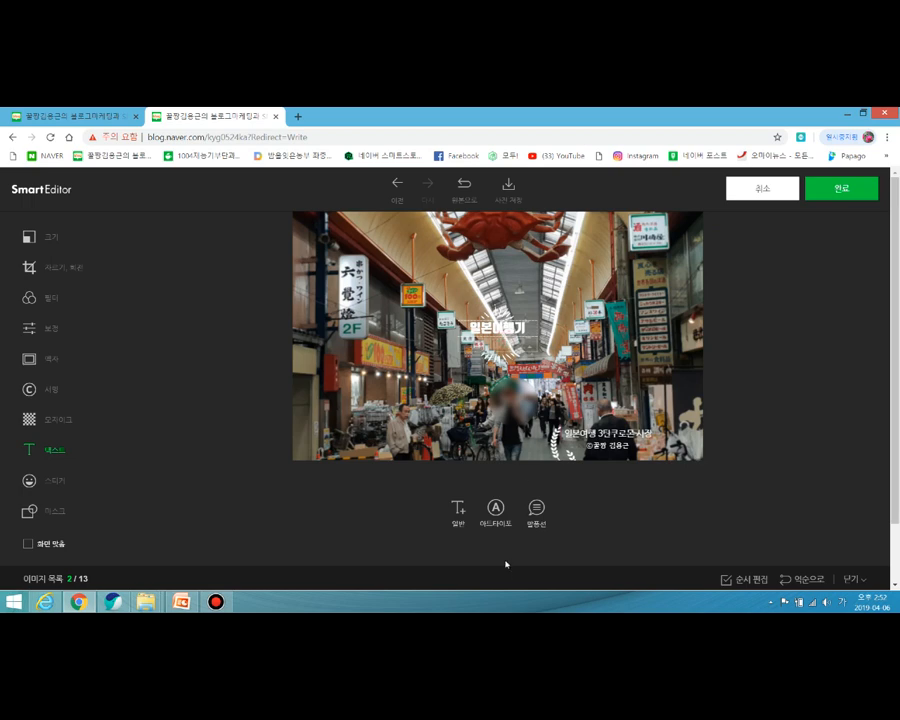
{"action": "key", "text": "Return"}
{"action": "type", "text": "2단"}
{"action": "left_click", "coordinate": [526, 329]}
{"action": "type", "text": "2"}
{"action": "type", "text": "단"}
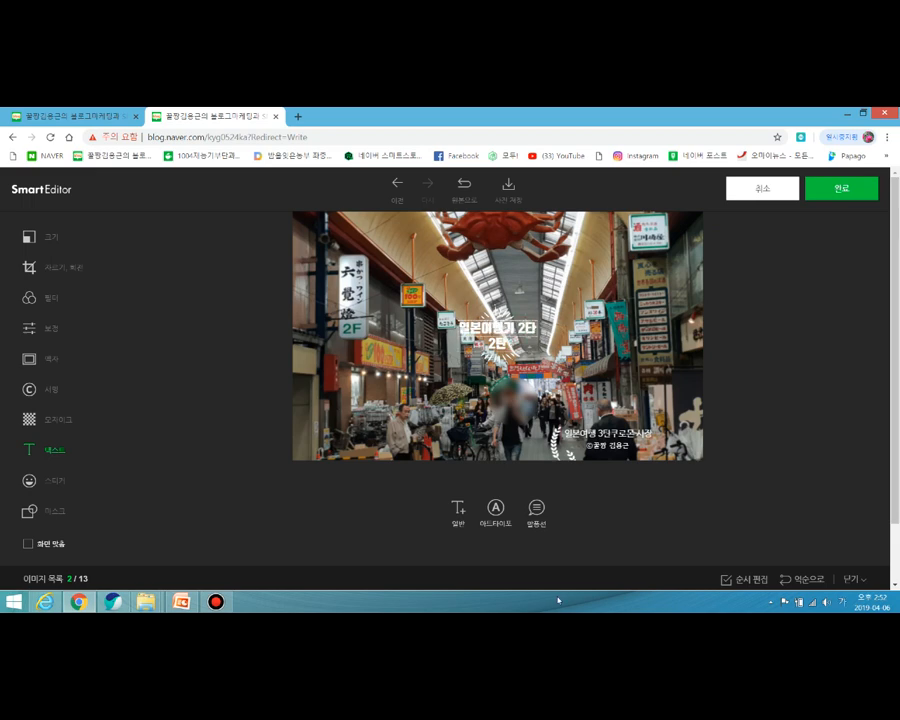
{"action": "left_click_drag", "start_coordinate": [488, 344], "coordinate": [514, 343]}
{"action": "type", "text": "쿠로"}
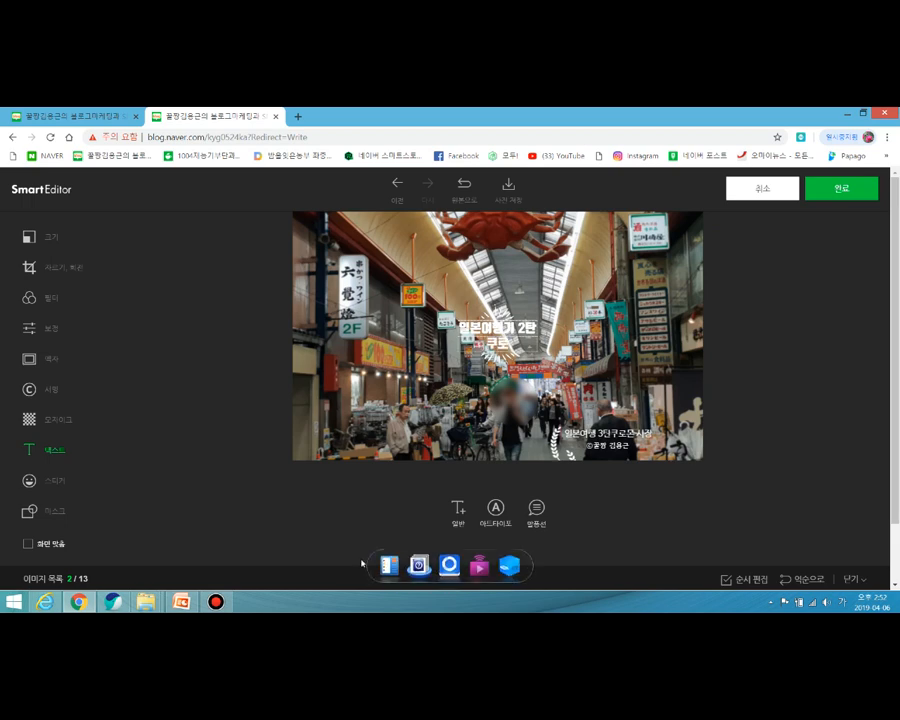
{"action": "type", "text": "몬시자"}
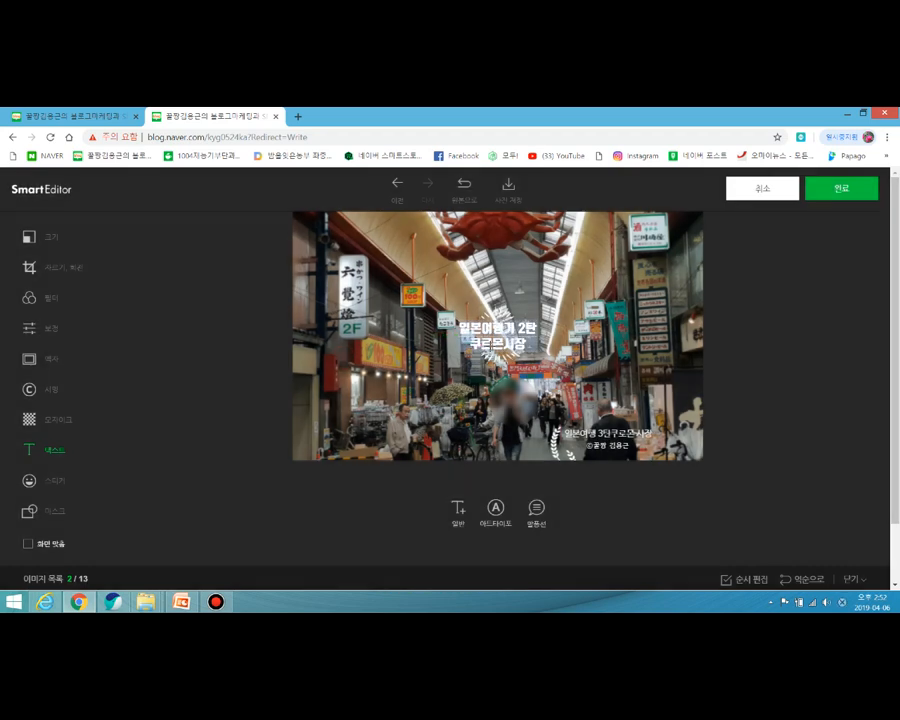
Enlarge the art type title to span more than half the arcade photo's width, and center it over the photo
{"action": "left_click", "coordinate": [500, 360]}
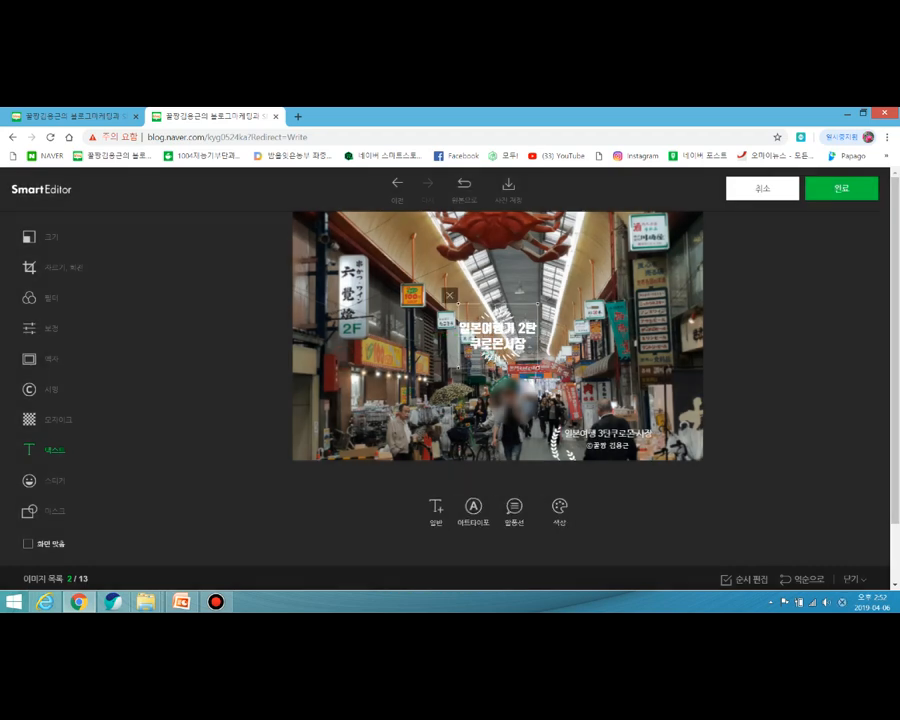
{"action": "left_click_drag", "start_coordinate": [537, 368], "coordinate": [640, 450]}
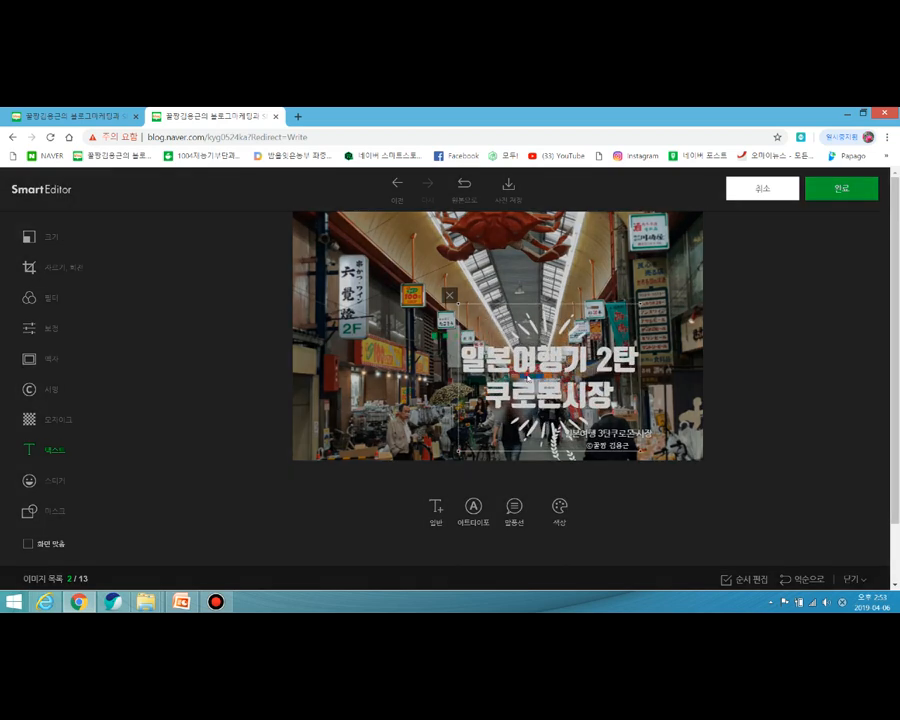
{"action": "double_click", "coordinate": [506, 362]}
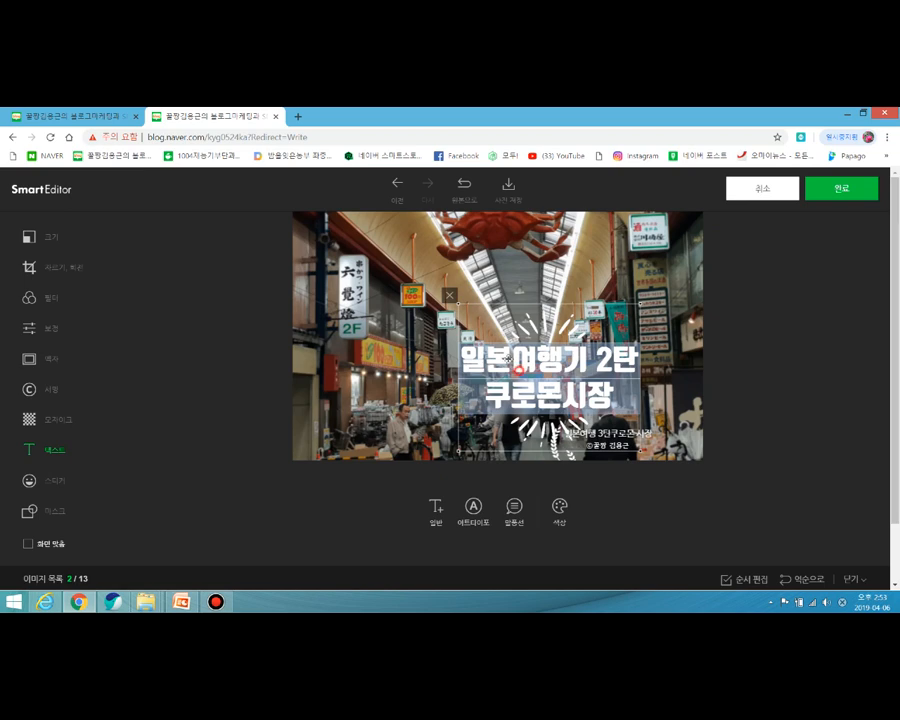
{"action": "left_click_drag", "start_coordinate": [506, 362], "coordinate": [470, 322]}
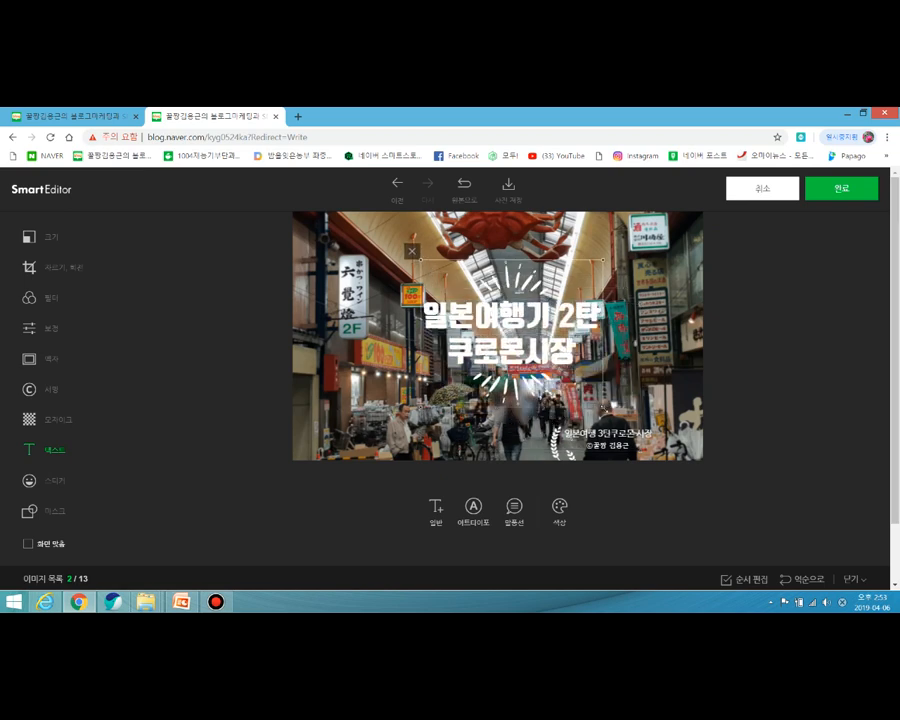
{"action": "left_click_drag", "start_coordinate": [603, 406], "coordinate": [667, 459]}
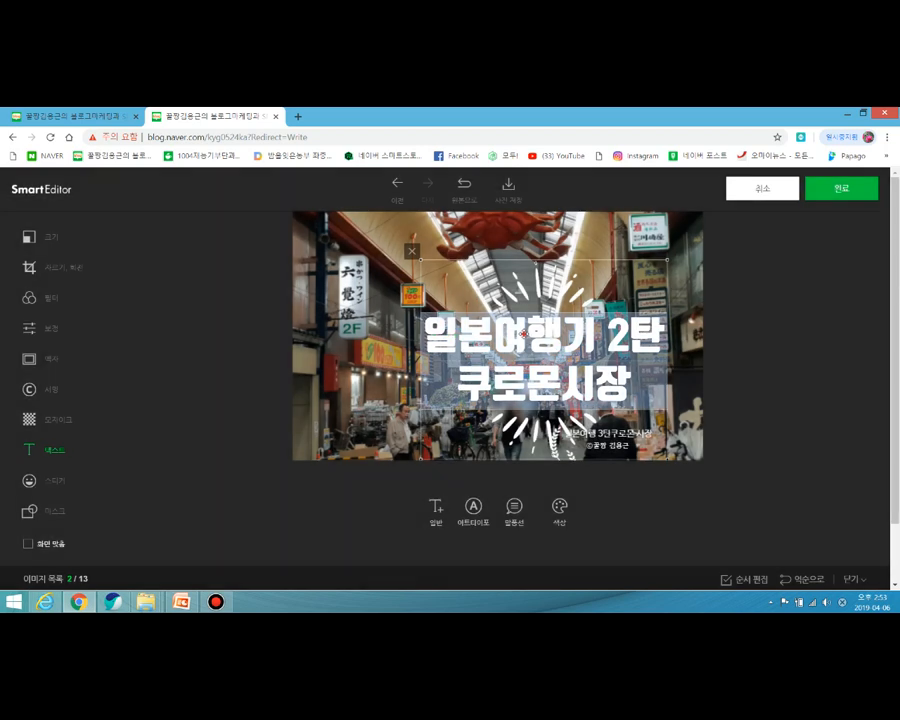
{"action": "left_click_drag", "start_coordinate": [516, 317], "coordinate": [483, 308]}
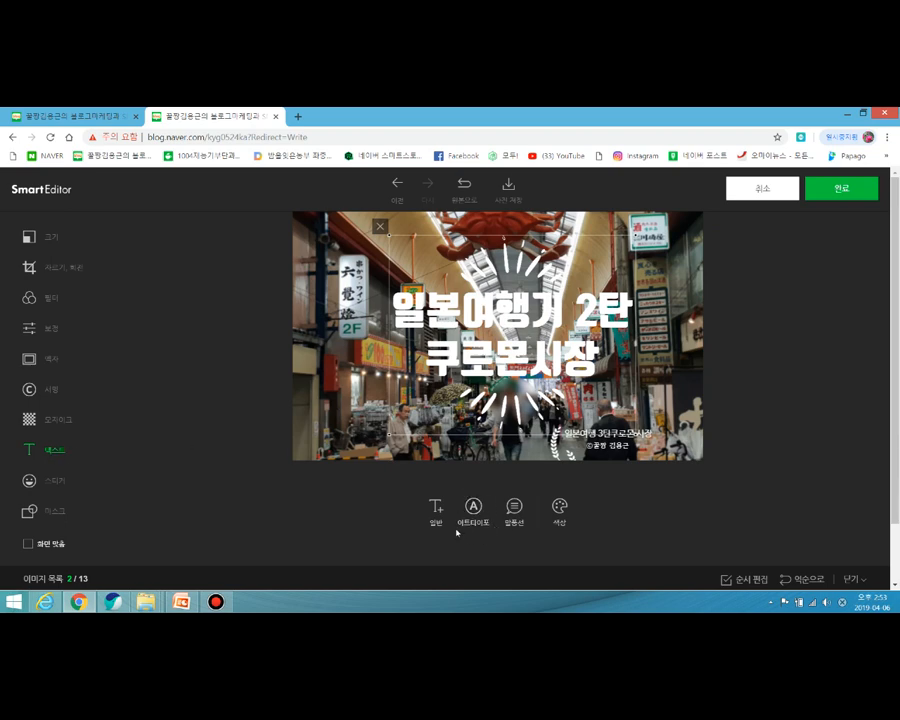
Try green, red #FF0010 and blue #0008FF on the art type title, and color it yellow #FFD300
{"action": "left_click", "coordinate": [560, 518]}
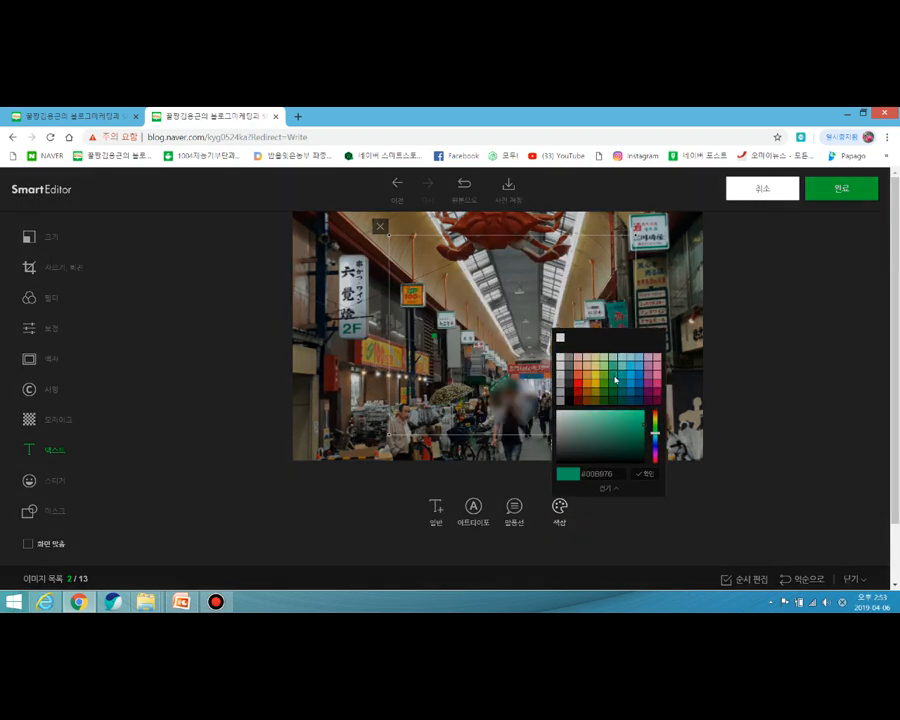
{"action": "left_click", "coordinate": [616, 379]}
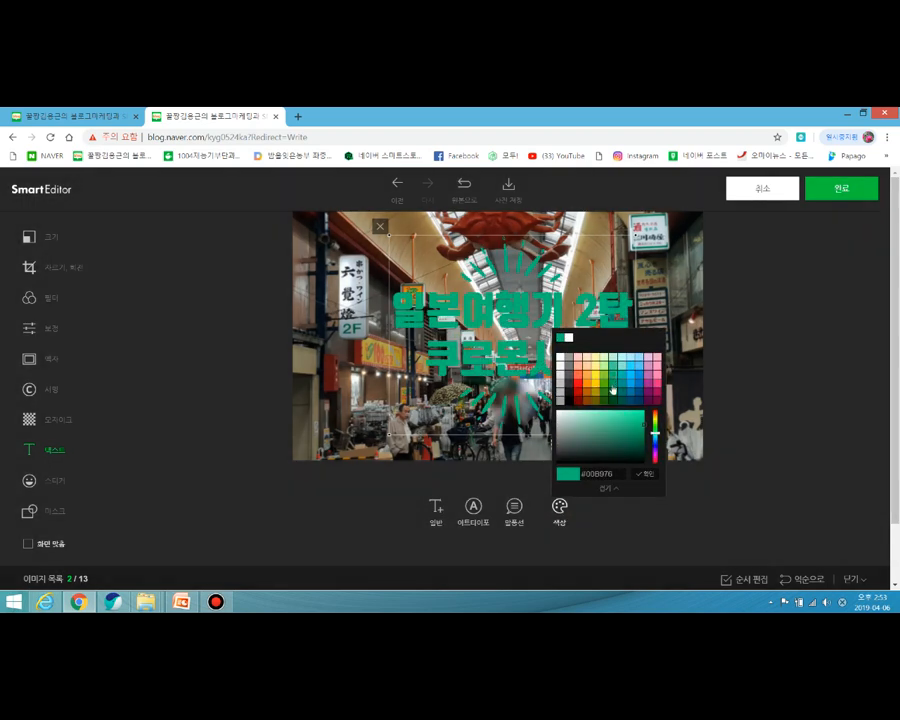
{"action": "left_click", "coordinate": [578, 390]}
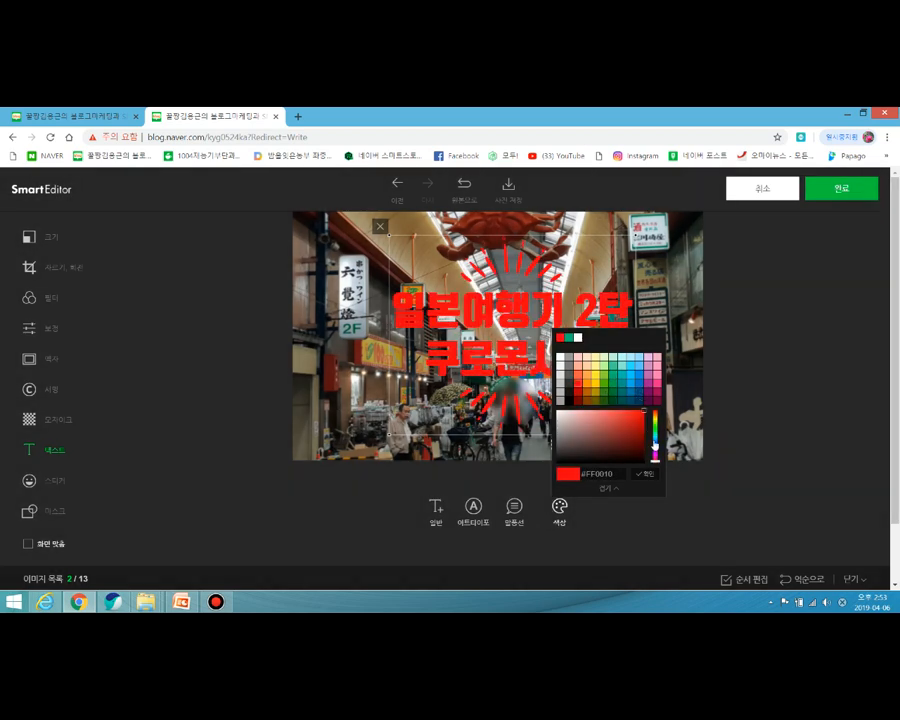
{"action": "left_click", "coordinate": [656, 449]}
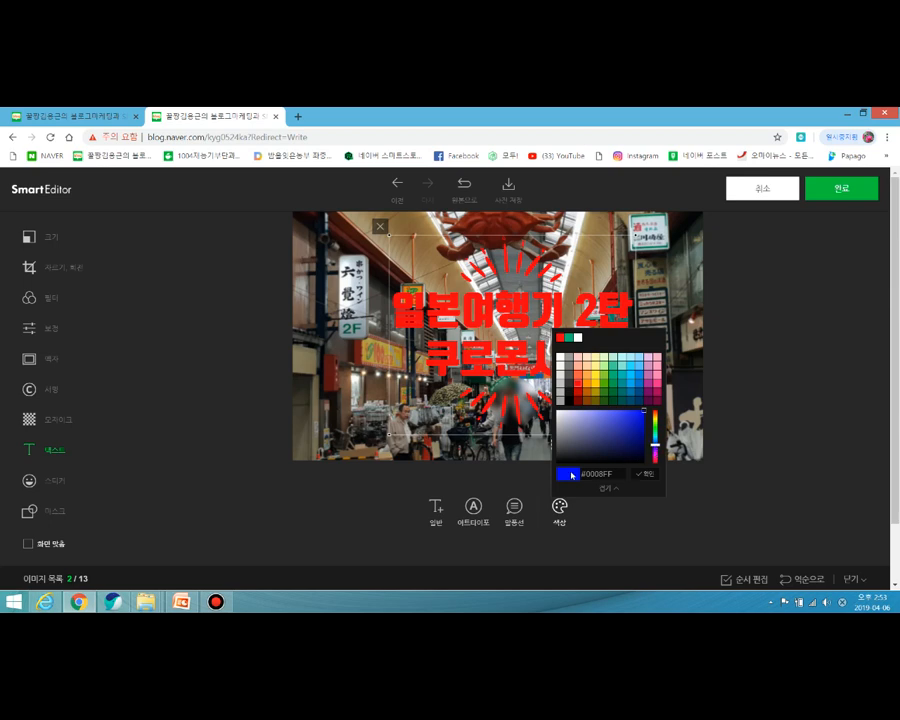
{"action": "left_click", "coordinate": [646, 475]}
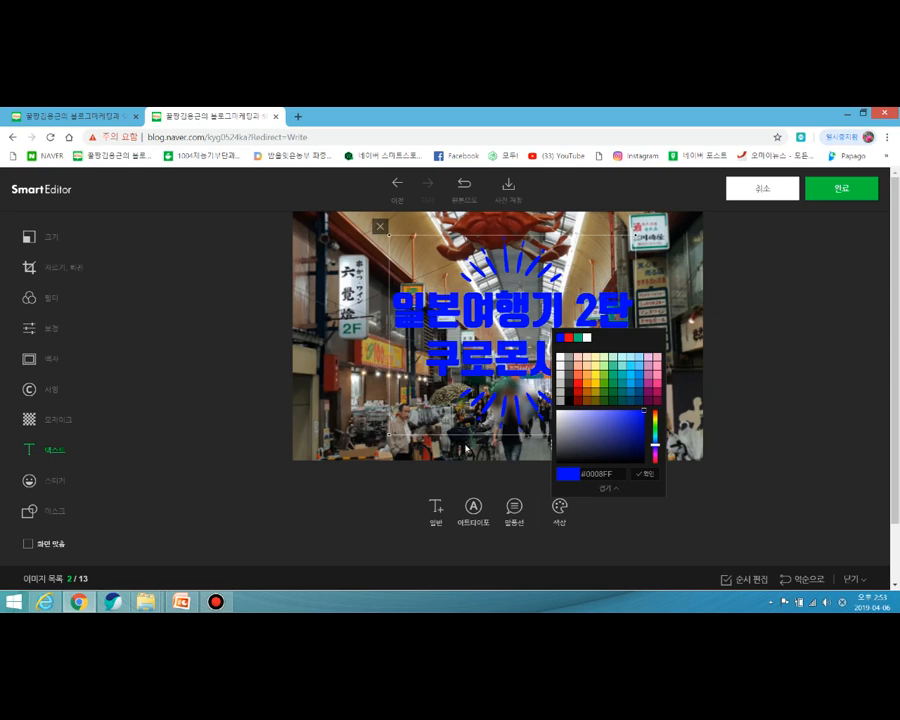
{"action": "left_click", "coordinate": [597, 377]}
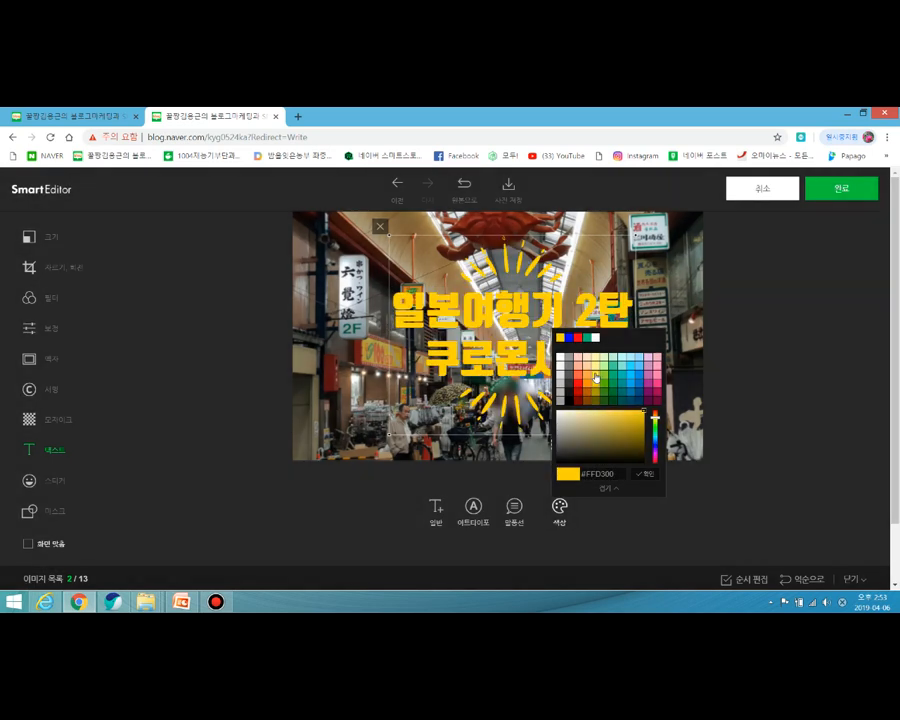
View the sticker sets, and try the rounded square, polygon and rounded star masks on the arcade photo
{"action": "left_click", "coordinate": [53, 481]}
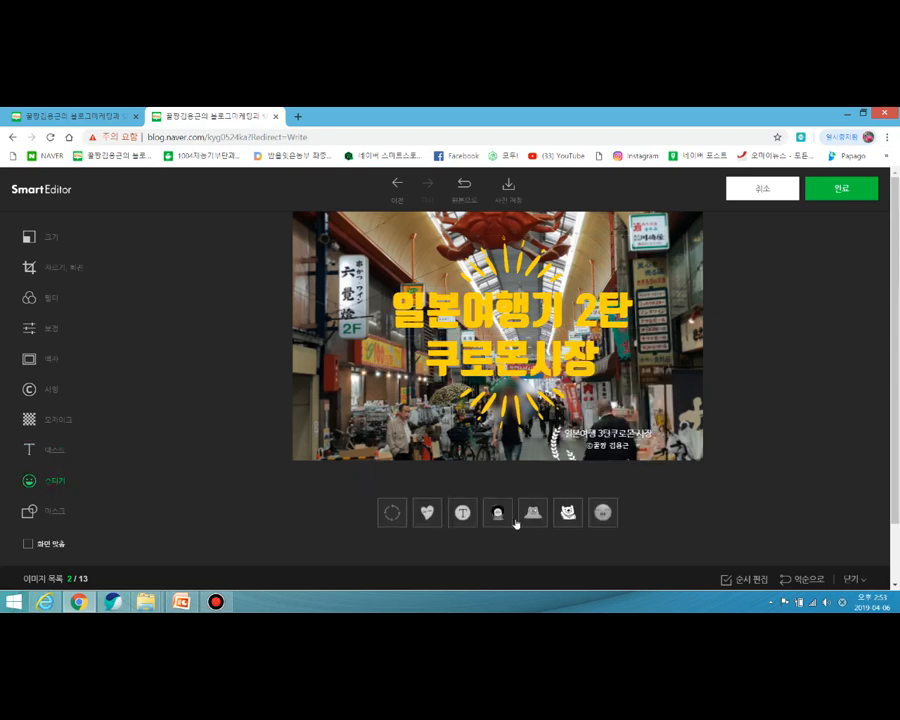
{"action": "left_click", "coordinate": [60, 514]}
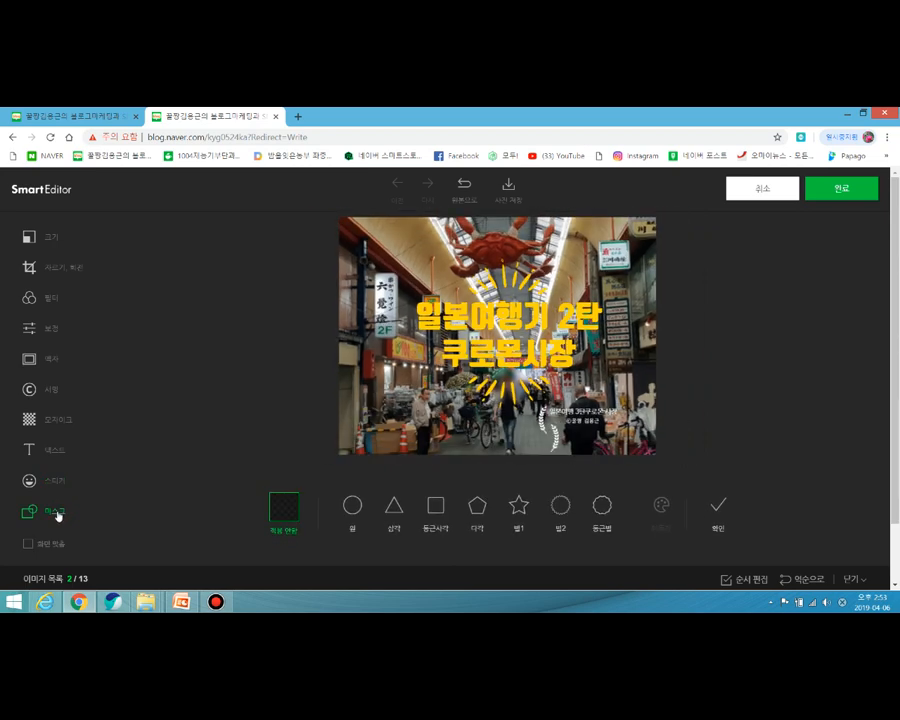
{"action": "left_click", "coordinate": [470, 507]}
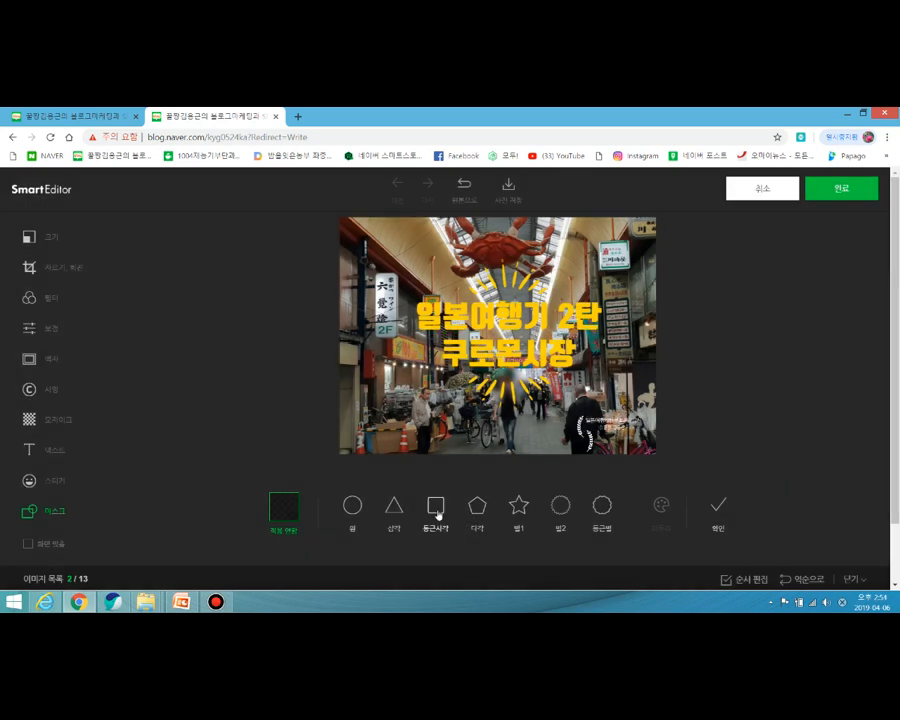
{"action": "left_click", "coordinate": [436, 508]}
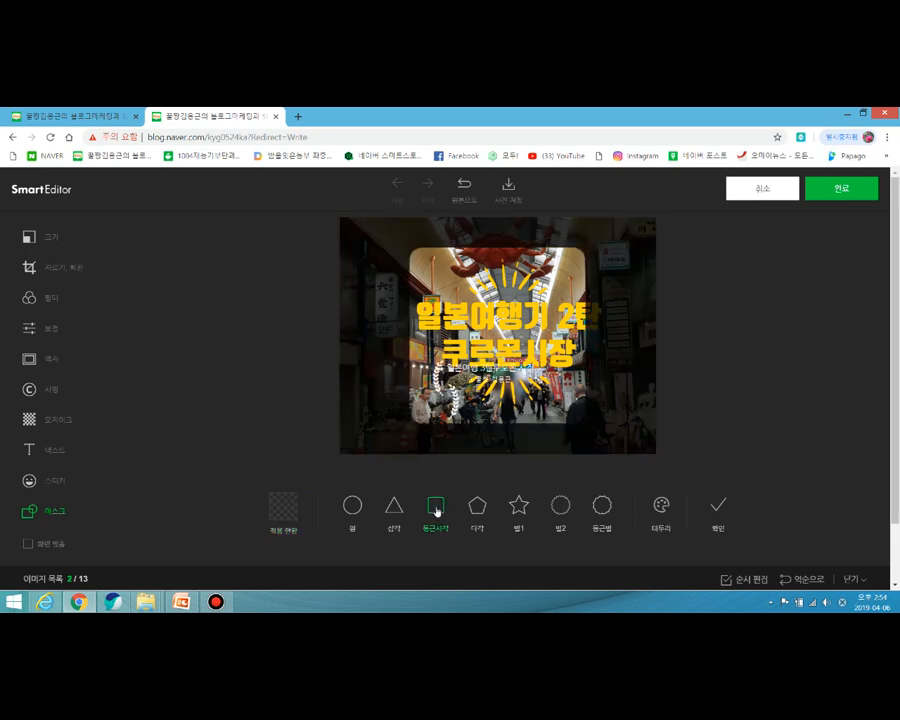
{"action": "left_click", "coordinate": [476, 508]}
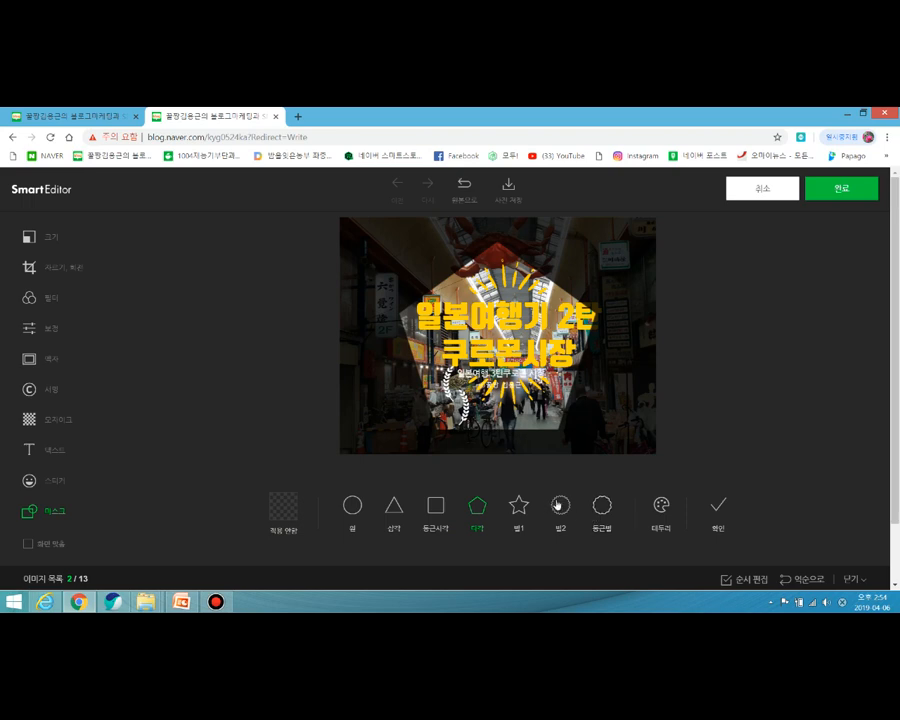
{"action": "left_click", "coordinate": [603, 507]}
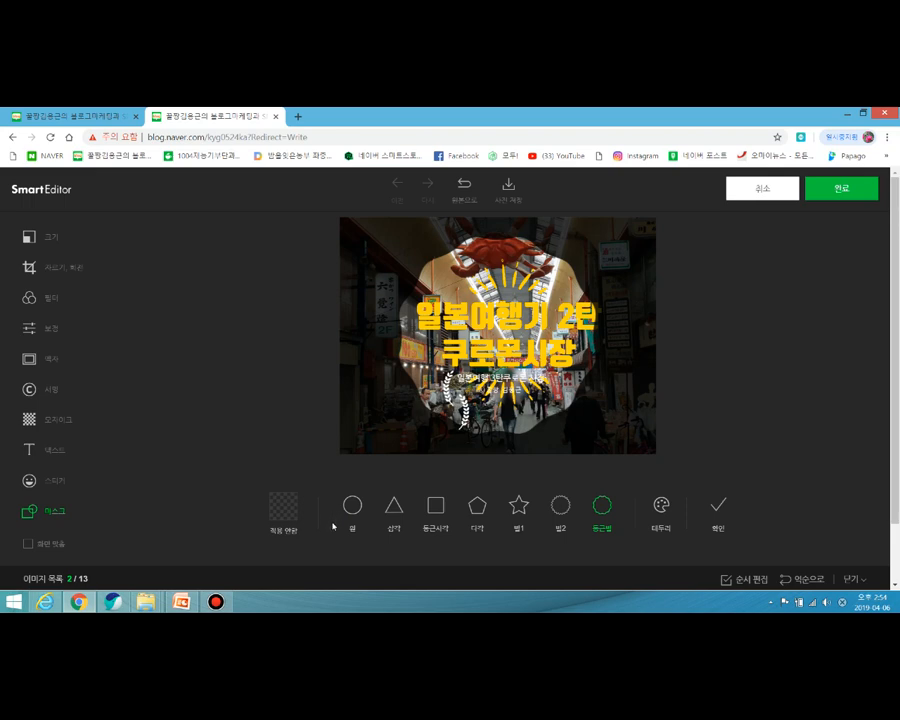
Restore the arcade photo to its original, and view the text and mosaic tools
{"action": "left_click", "coordinate": [465, 194]}
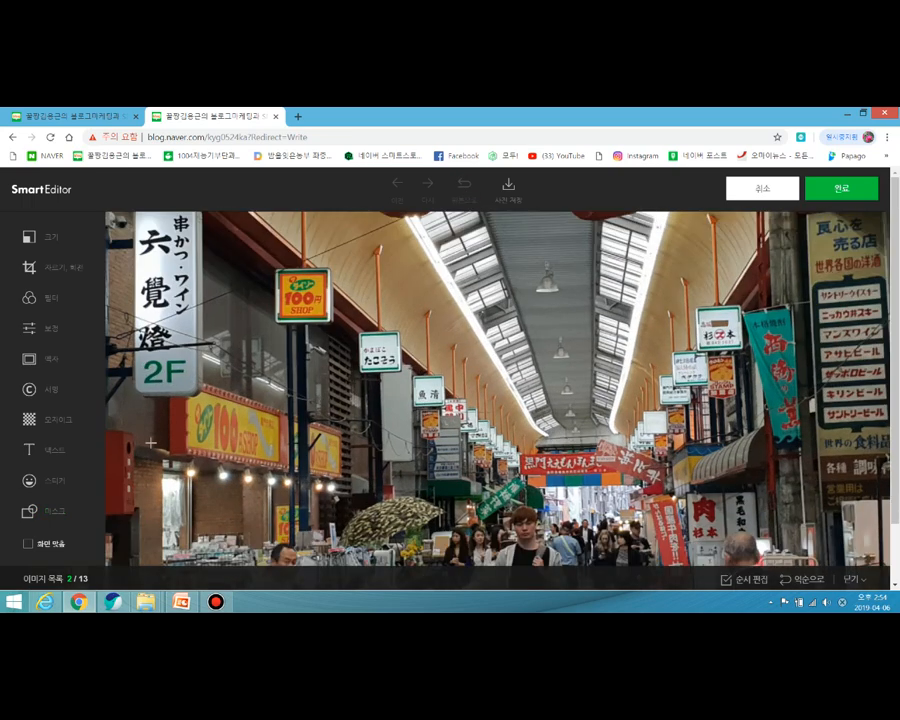
{"action": "left_click", "coordinate": [54, 450]}
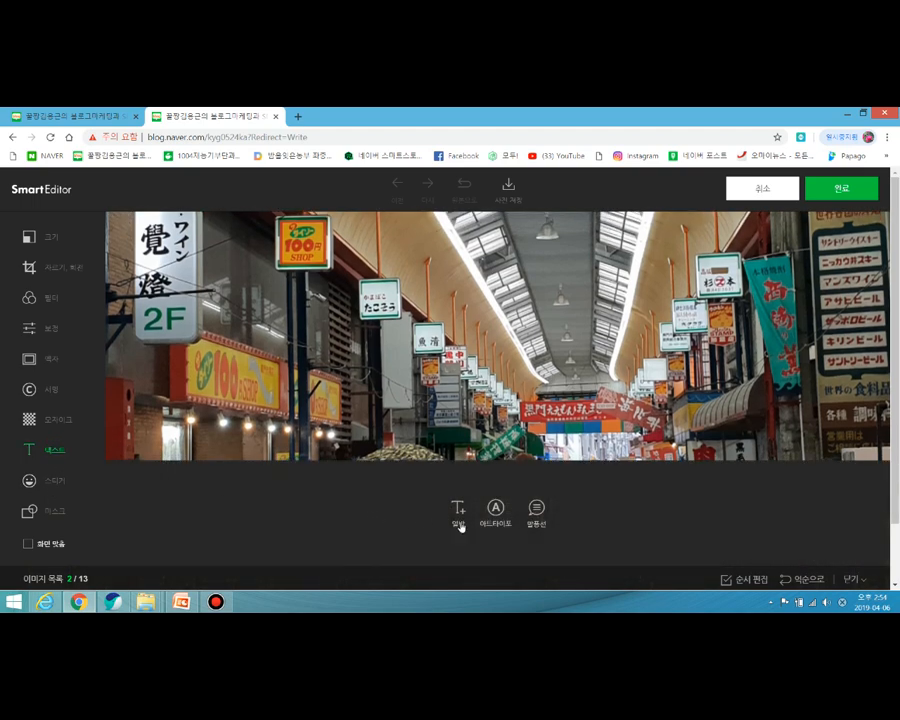
{"action": "left_click", "coordinate": [46, 430]}
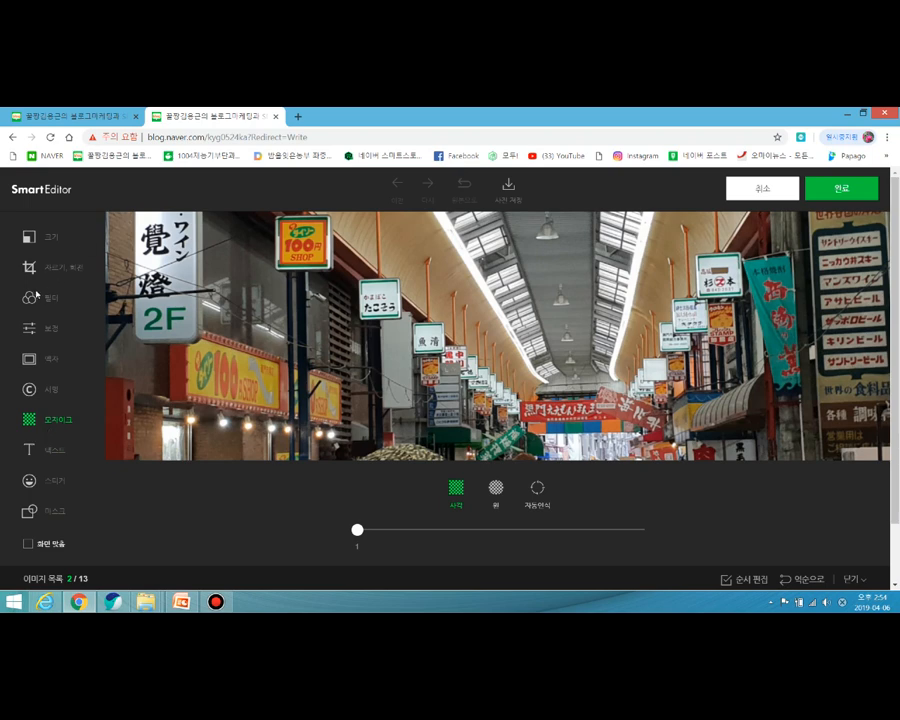